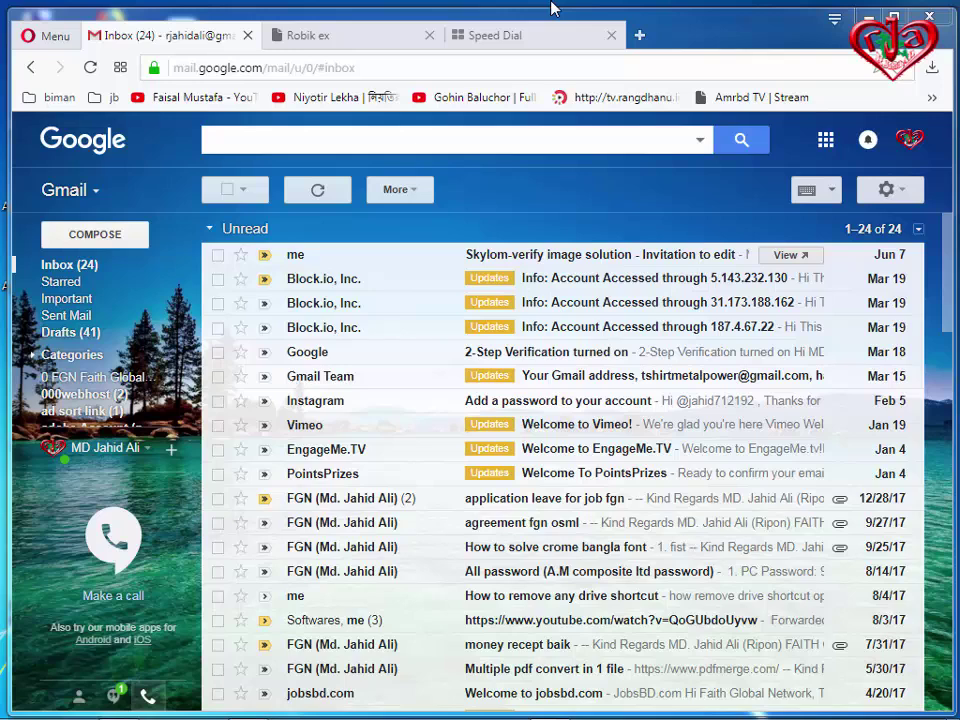
Open coinbase.com in a new browser tab.
click(642, 35)
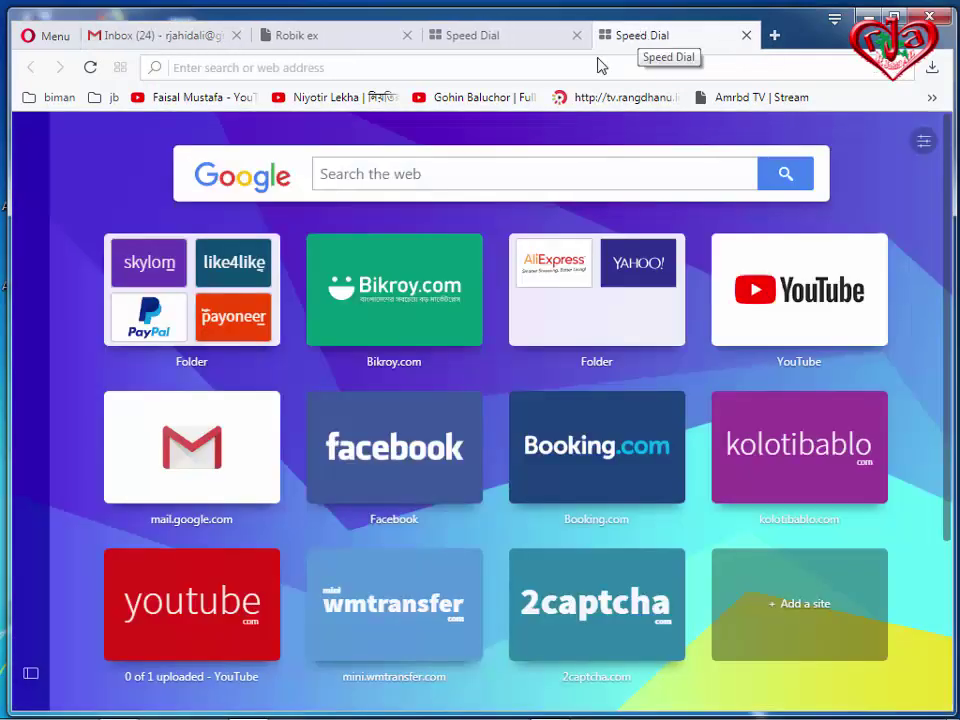
text(co)
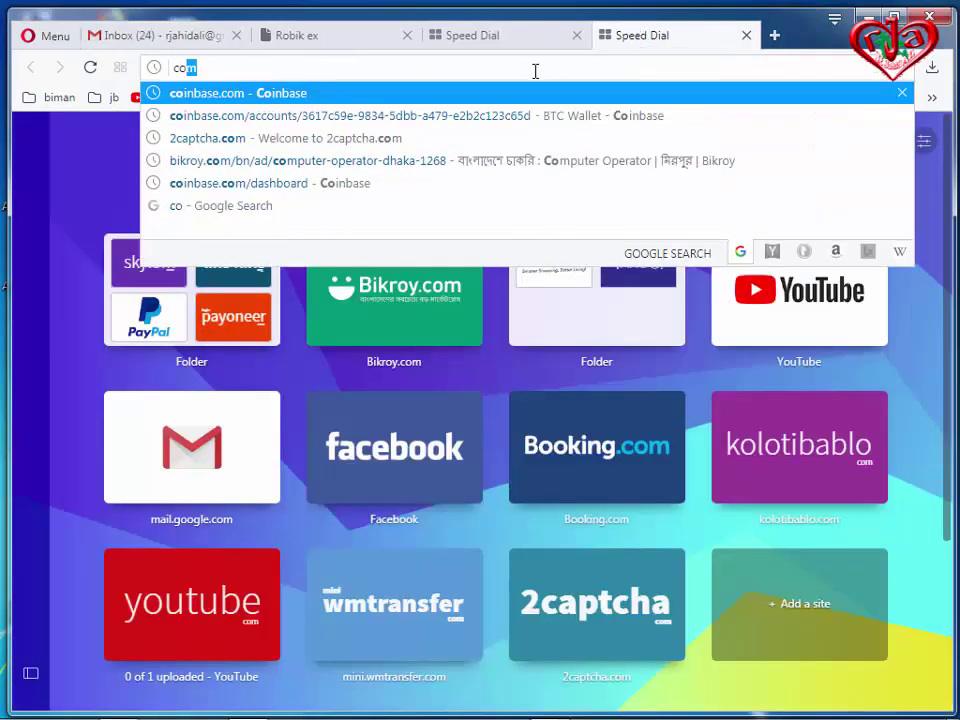
text(inbase.)
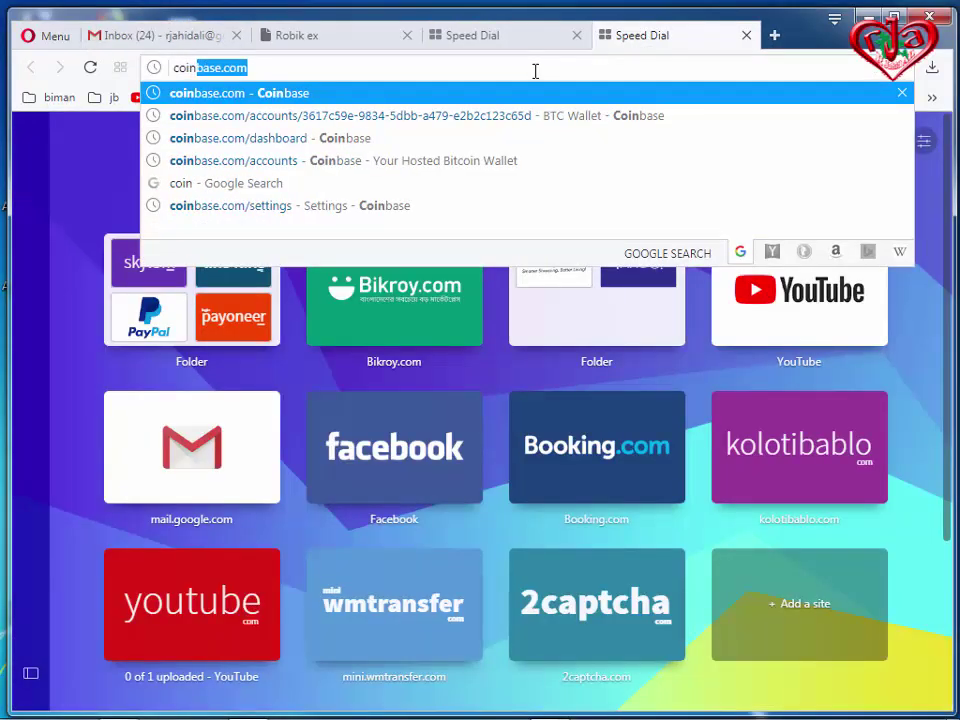
key(Return)
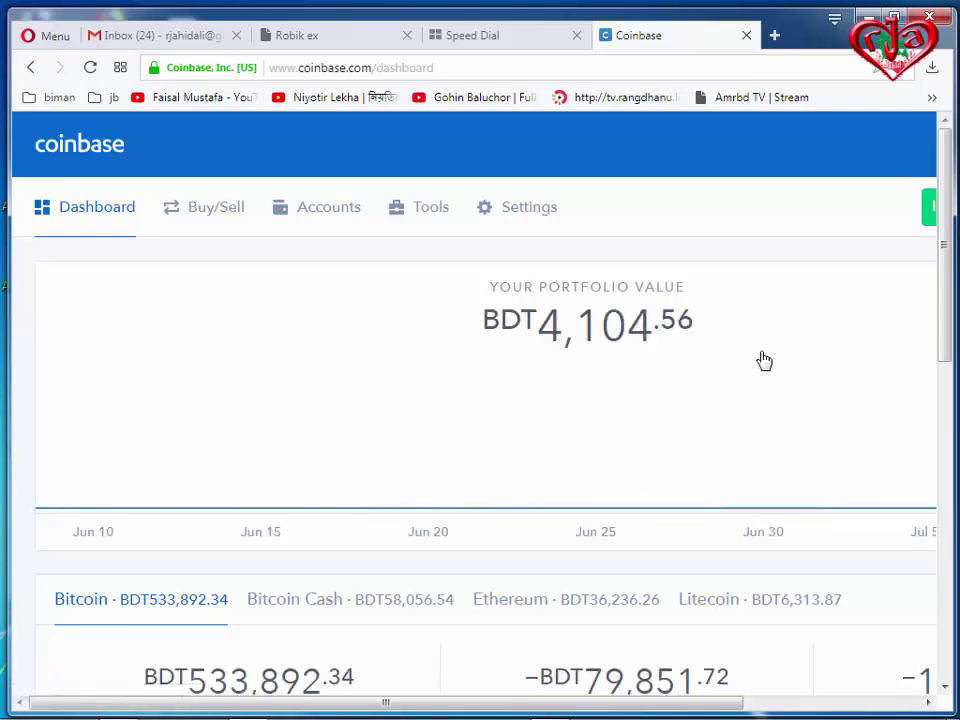
Scroll the dashboard to review the 0.0076 BTC (BDT4,106.66) portfolio and the Jul 10 send to Robik Ex.
scroll(764, 360, down, 3)
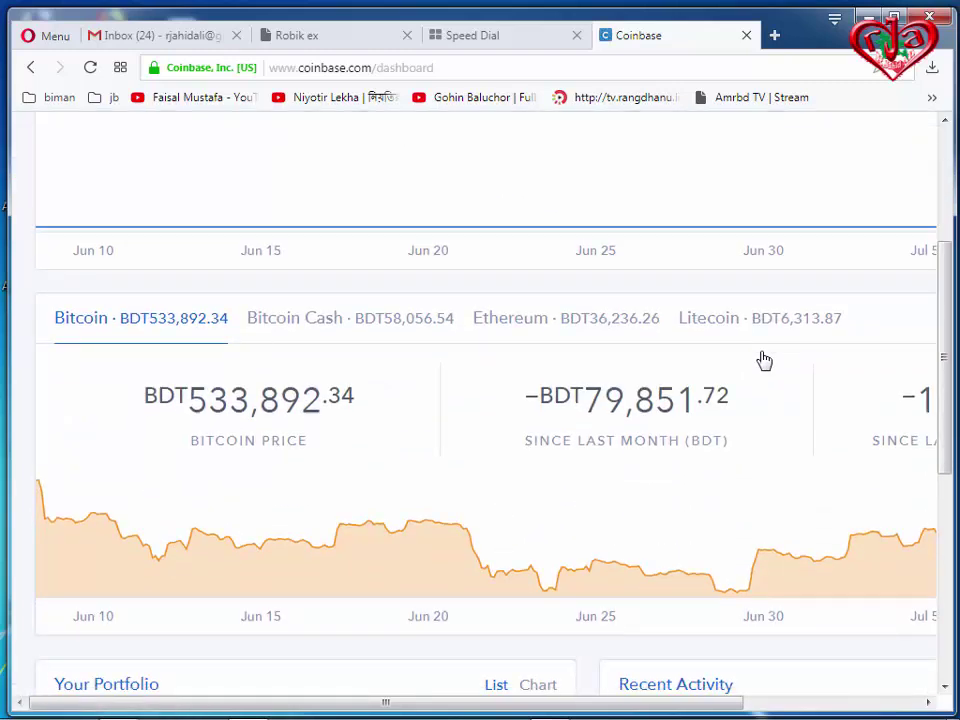
scroll(730, 450, down, 1)
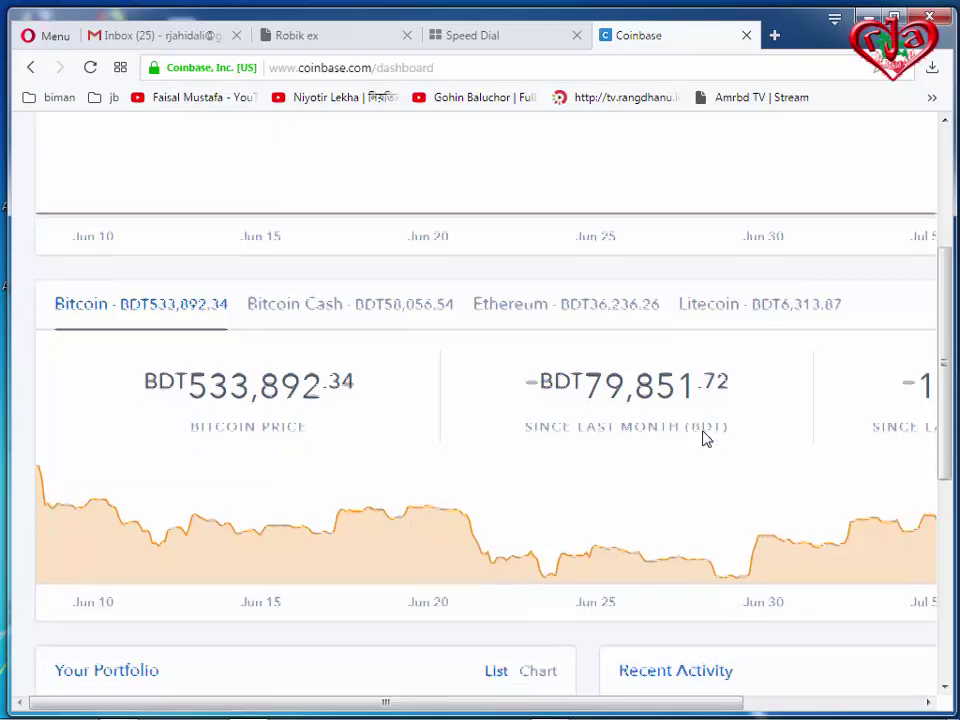
scroll(335, 433, down, 2)
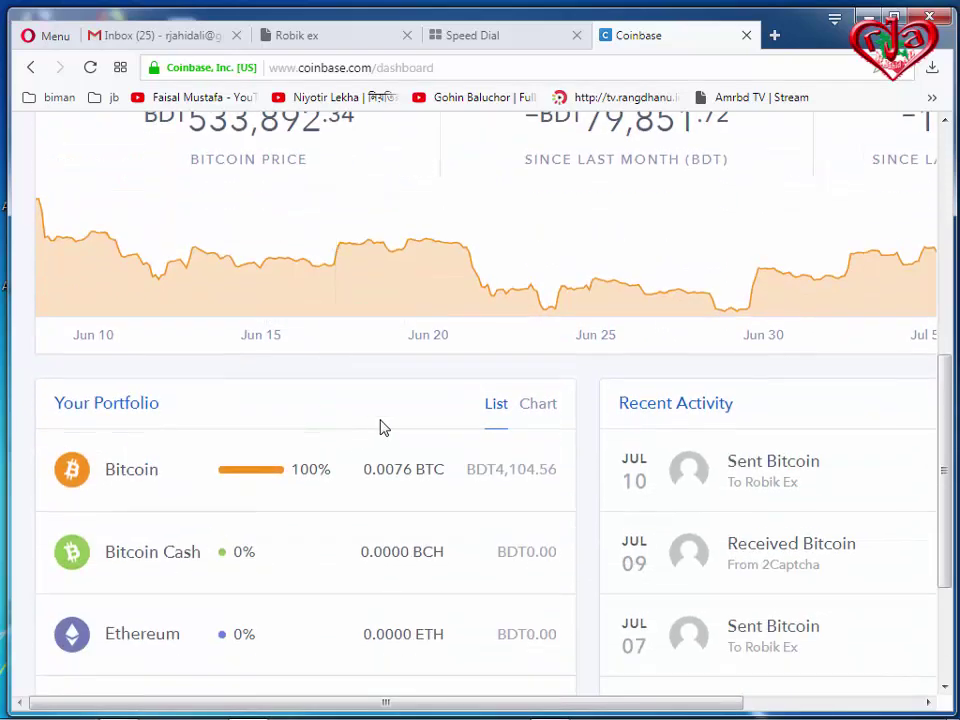
scroll(575, 443, down, 1)
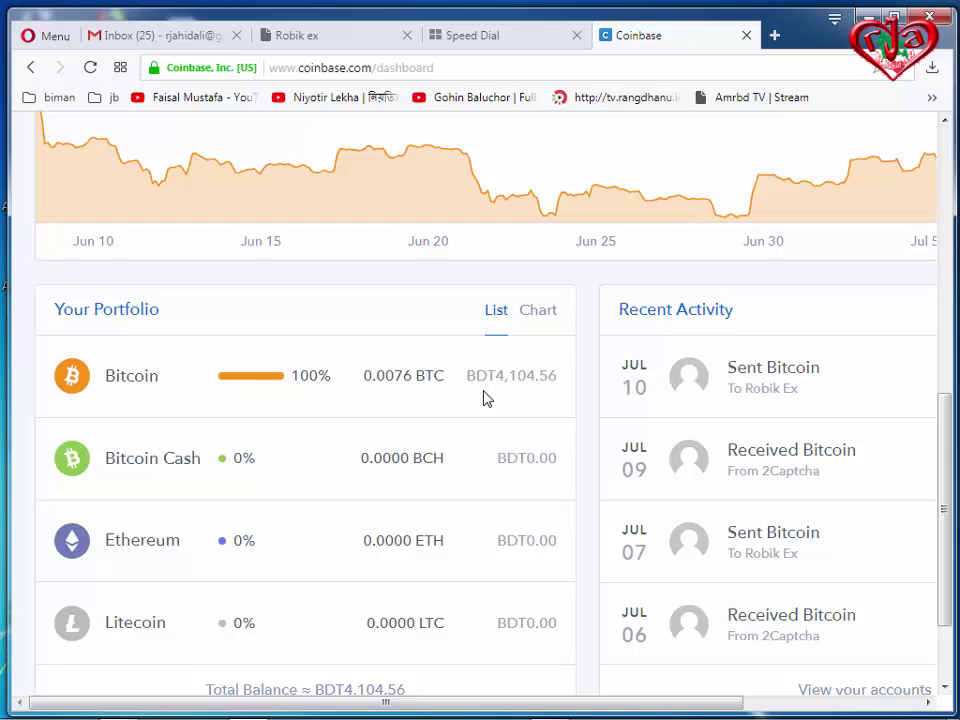
scroll(396, 424, up, 2)
scroll(420, 480, down, 1)
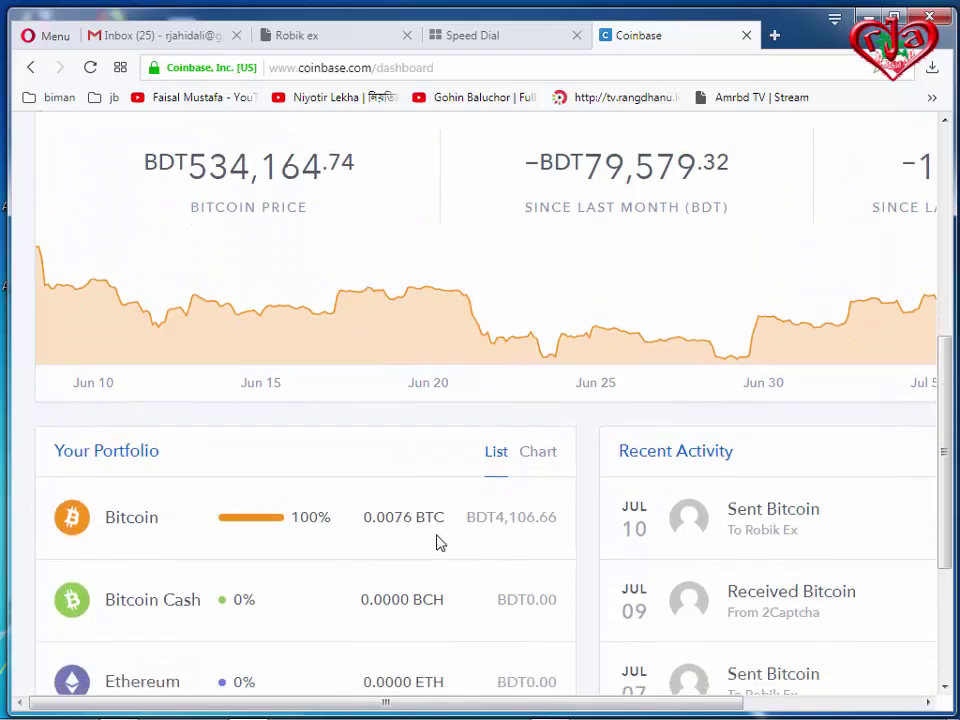
scroll(455, 530, down, 2)
scroll(456, 531, down, 1)
scroll(420, 525, up, 2)
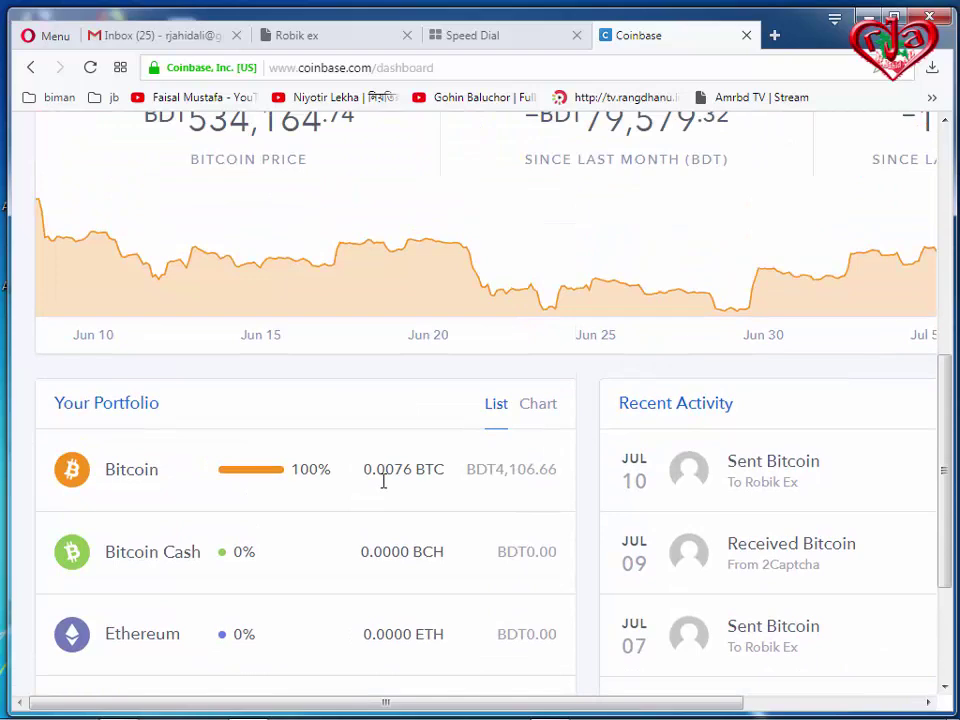
scroll(383, 481, up, 5)
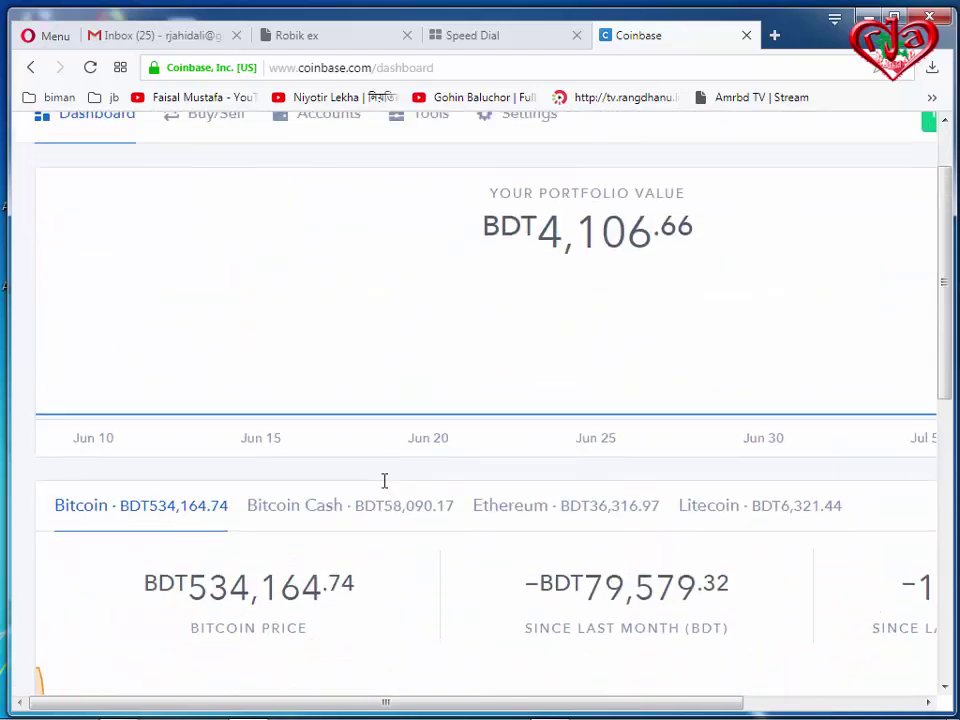
scroll(381, 480, down, 4)
scroll(381, 480, down, 2)
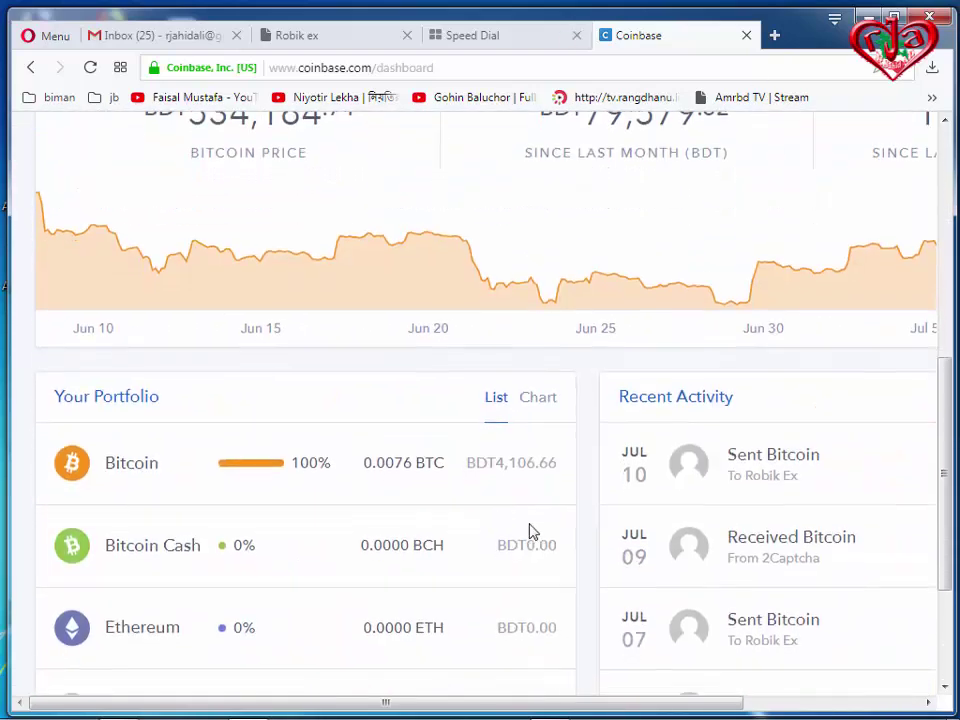
scroll(531, 531, down, 2)
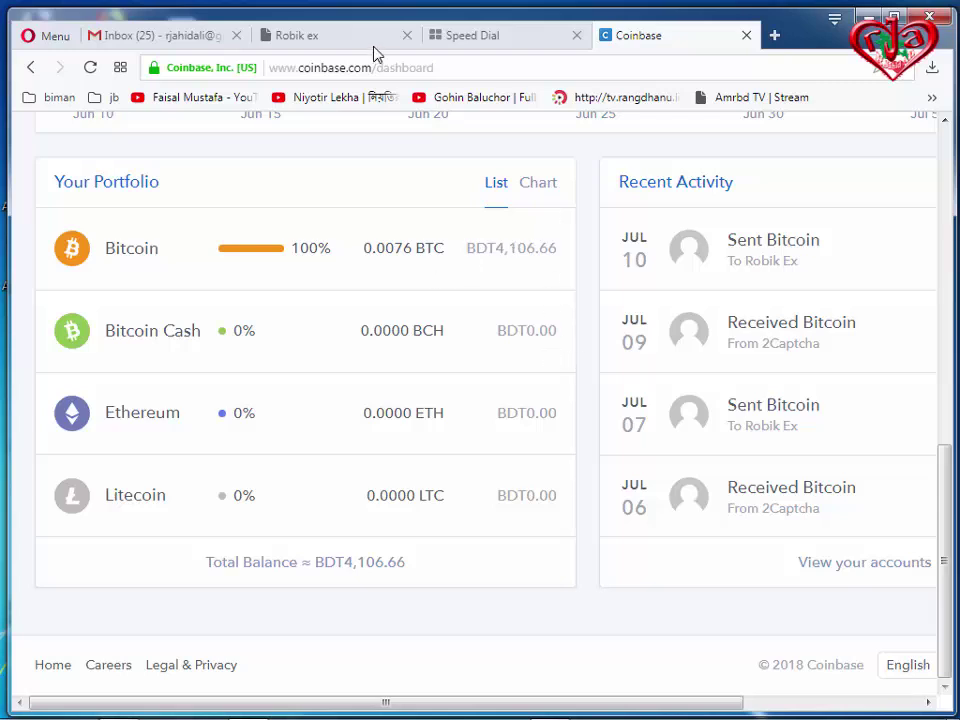
Read the Robik Ex exchange-processed email confirming 410.00 BDT to DBBL Rocket, then return to Robik ex.
click(336, 42)
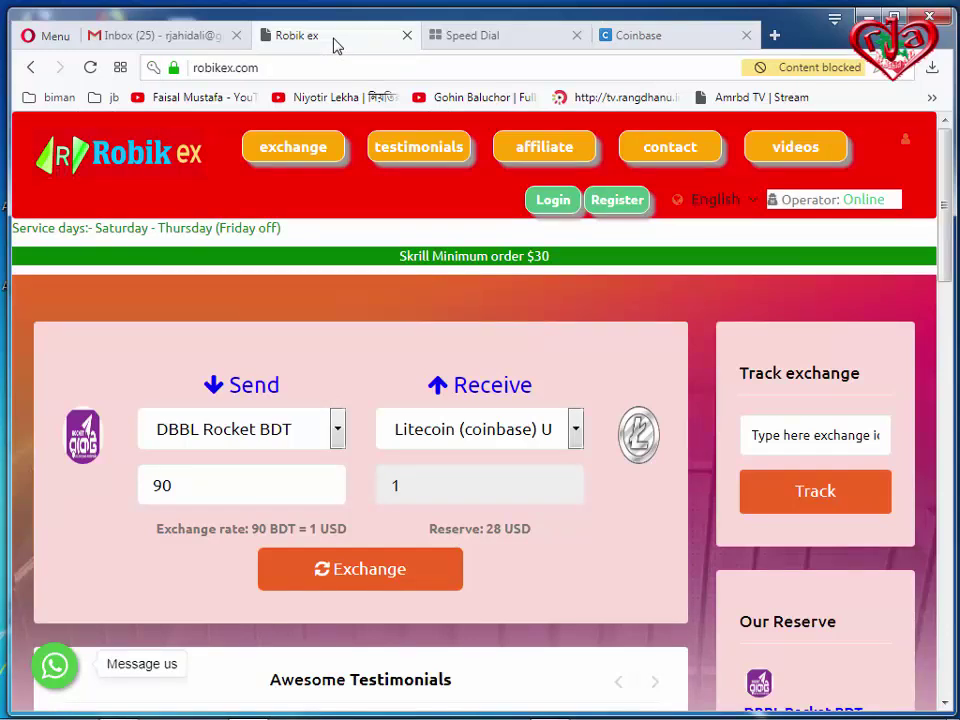
click(150, 35)
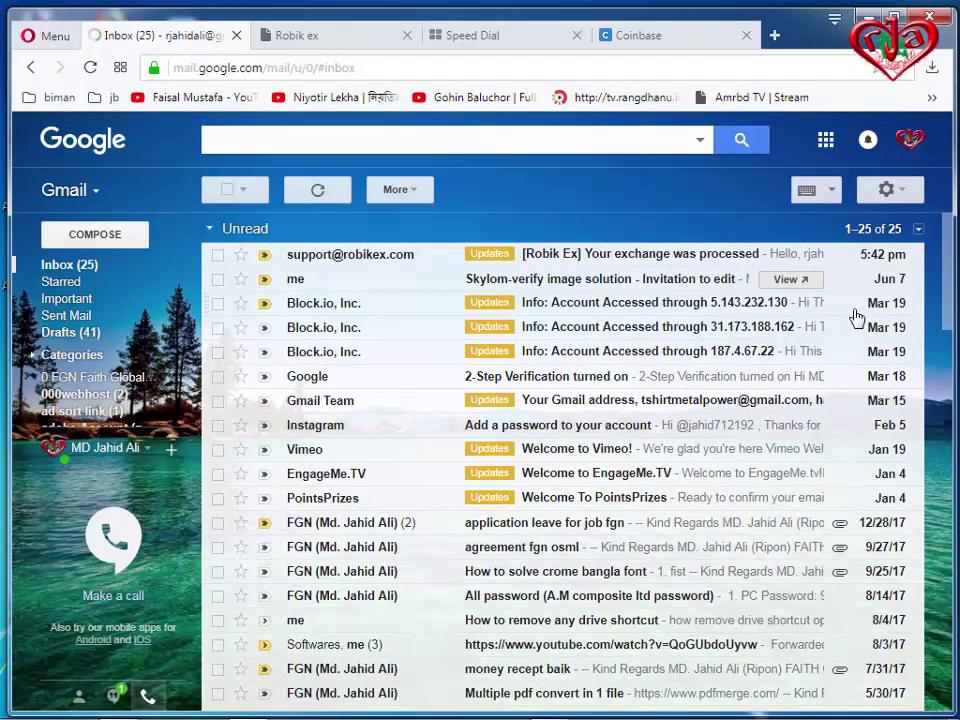
click(218, 256)
click(345, 258)
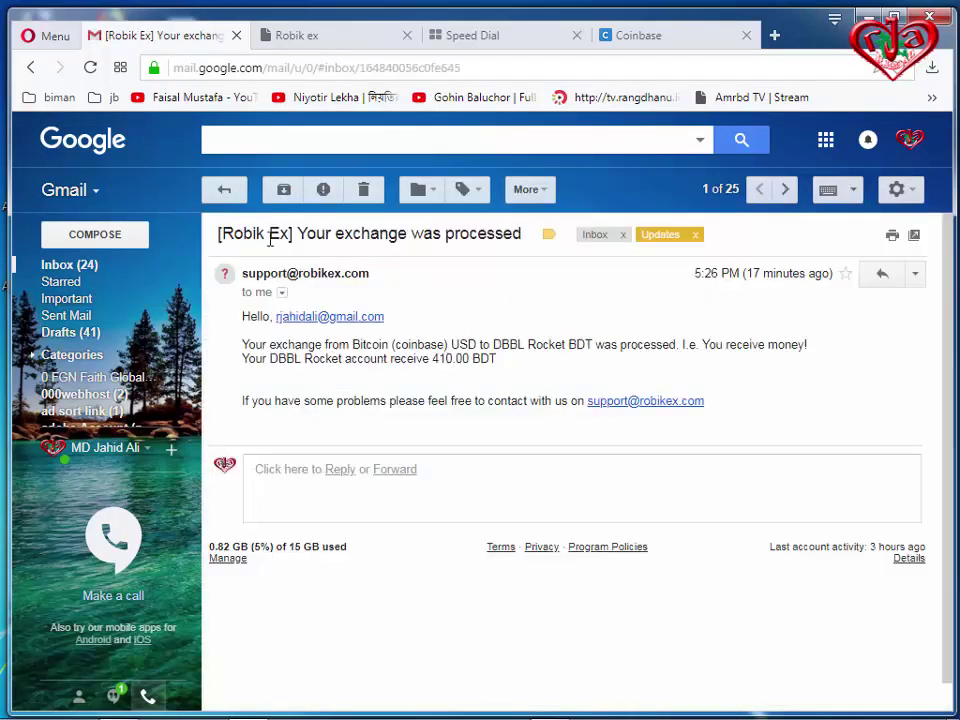
click(238, 194)
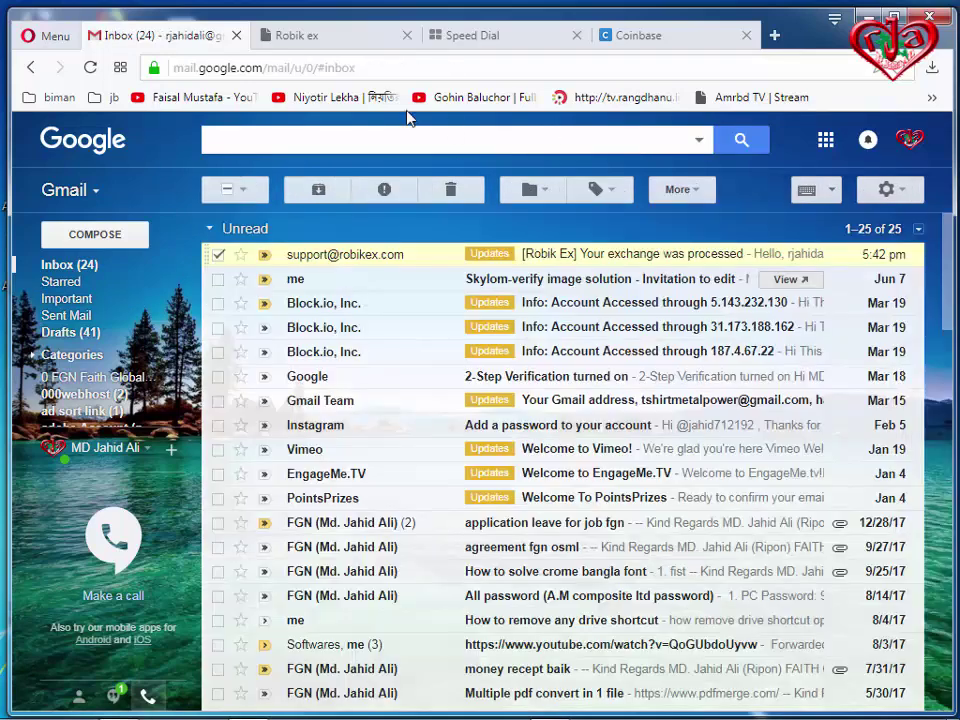
click(335, 38)
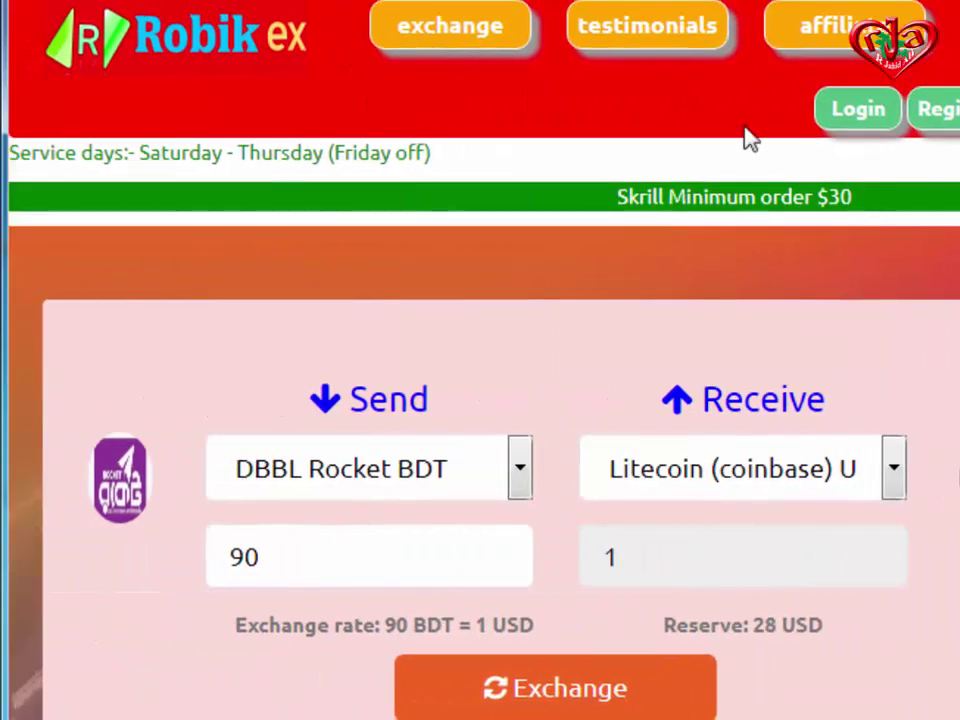
Look over the Send currency list without changing it, then go to the Robik ex login page.
click(520, 463)
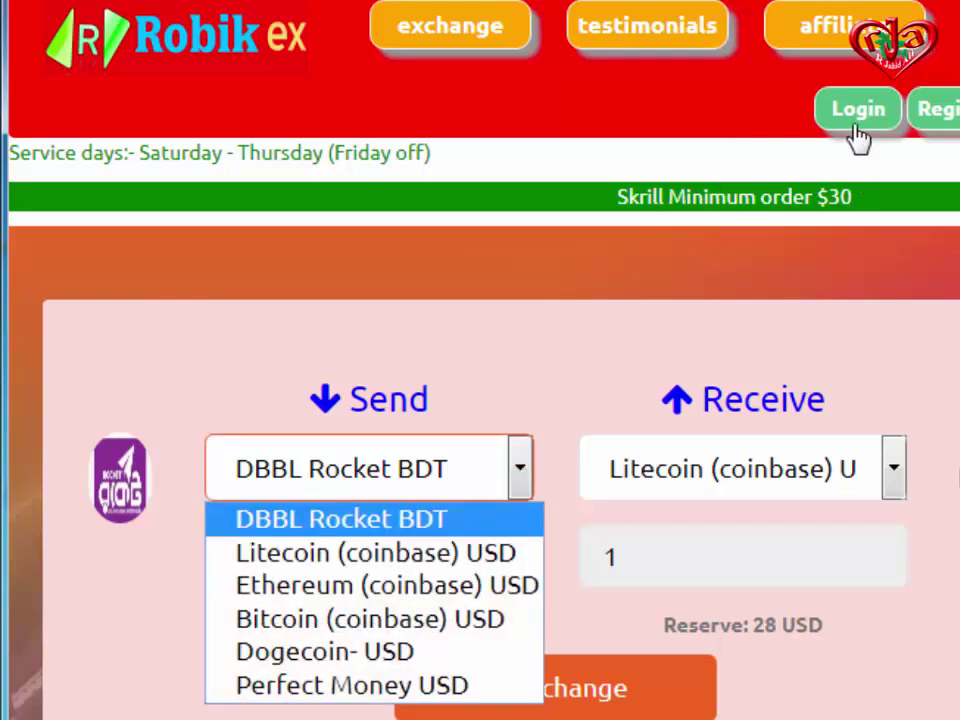
click(656, 122)
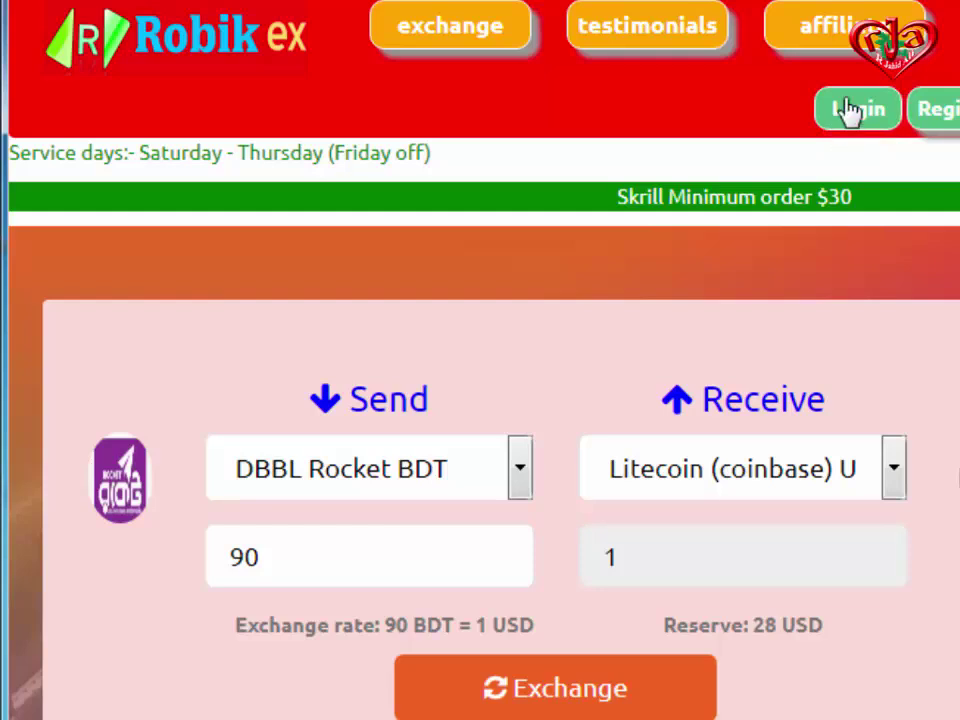
click(848, 110)
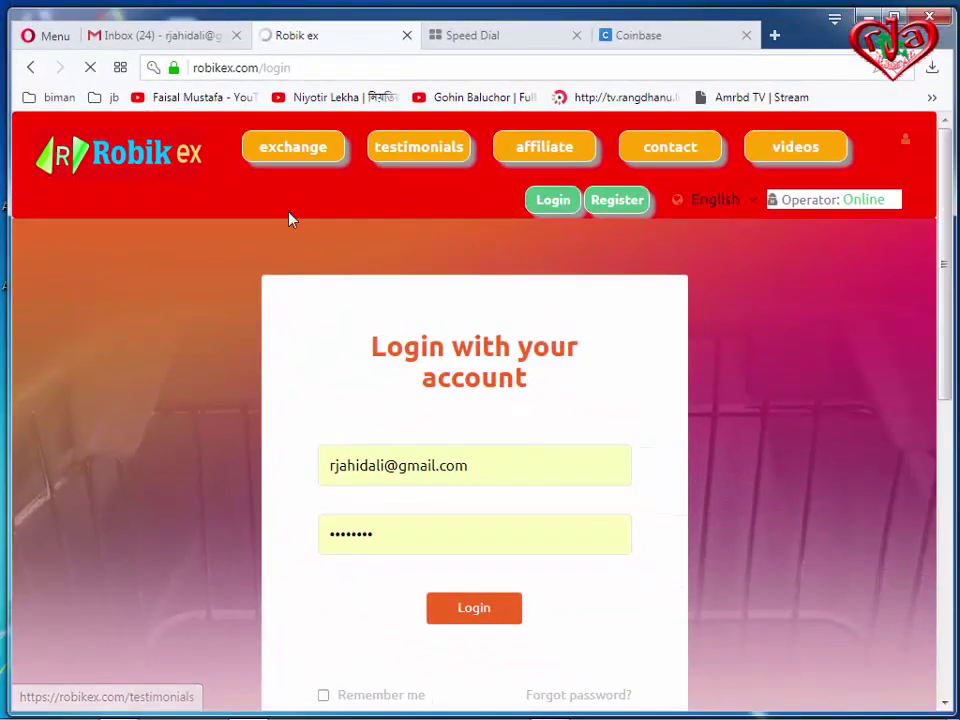
Log in and check My Exchanges, where the latest 5 USD Bitcoin-to-DBBL Rocket exchange shows Processed.
click(479, 610)
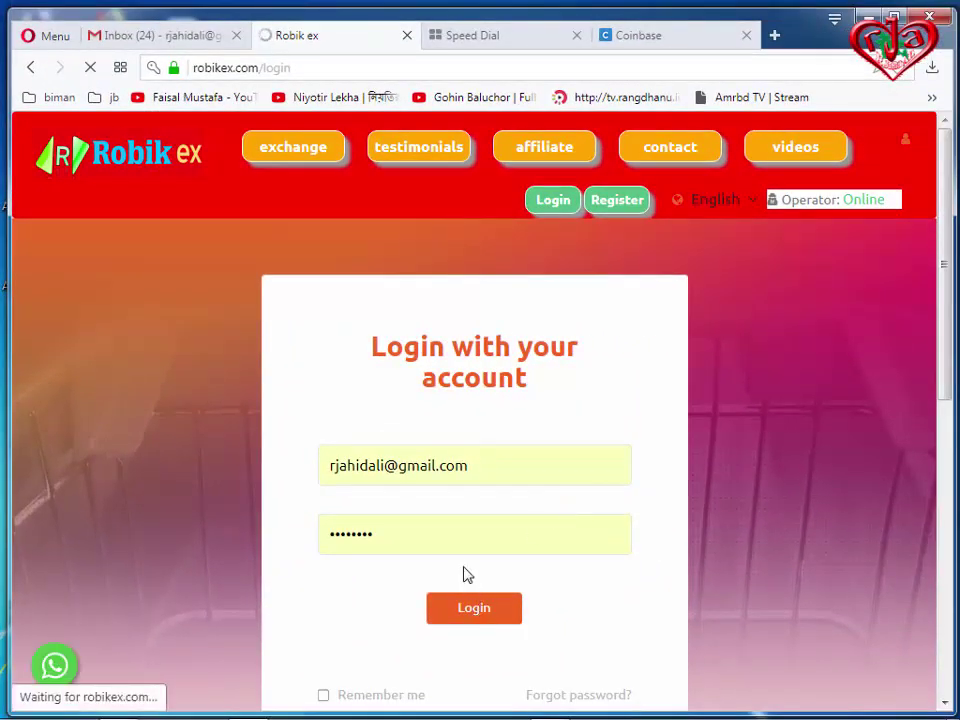
scroll(557, 467, down, 3)
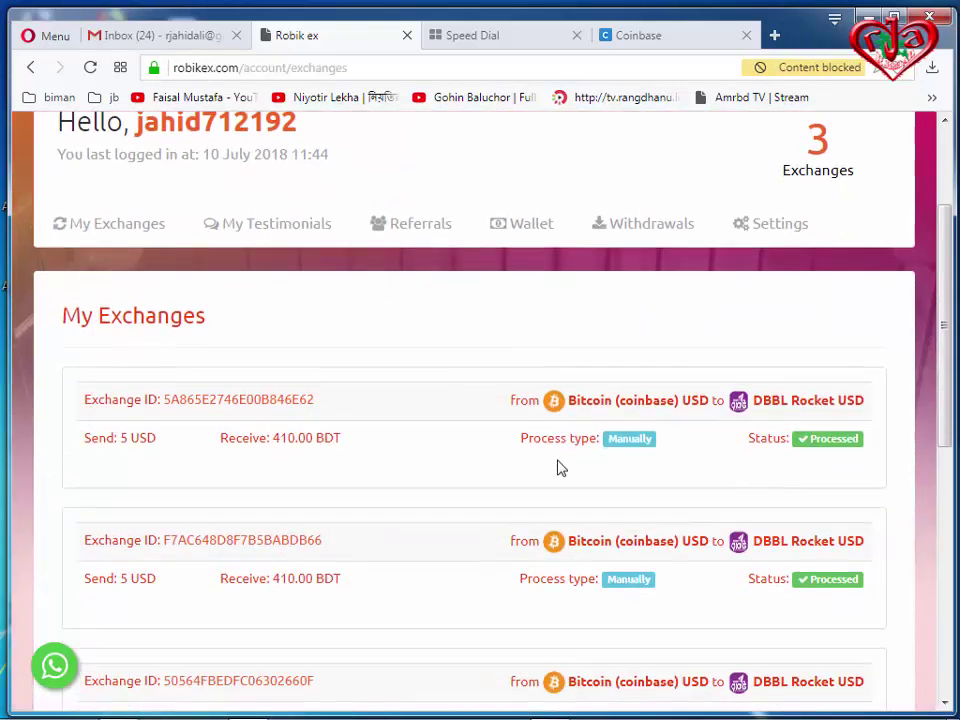
scroll(500, 476, down, 3)
scroll(500, 485, up, 3)
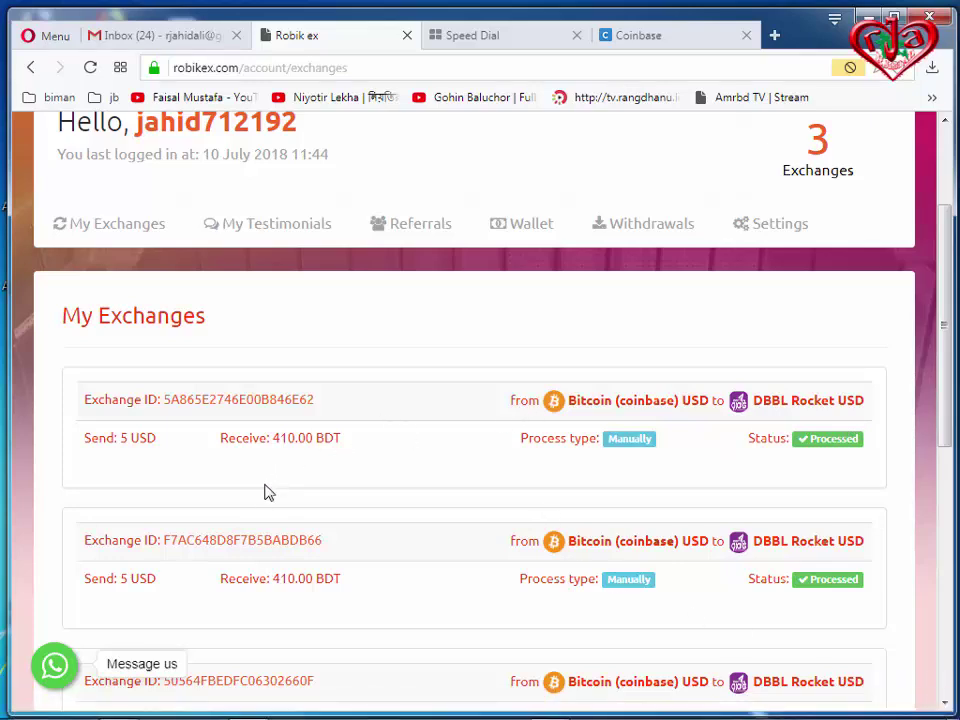
scroll(369, 476, up, 2)
scroll(760, 592, down, 2)
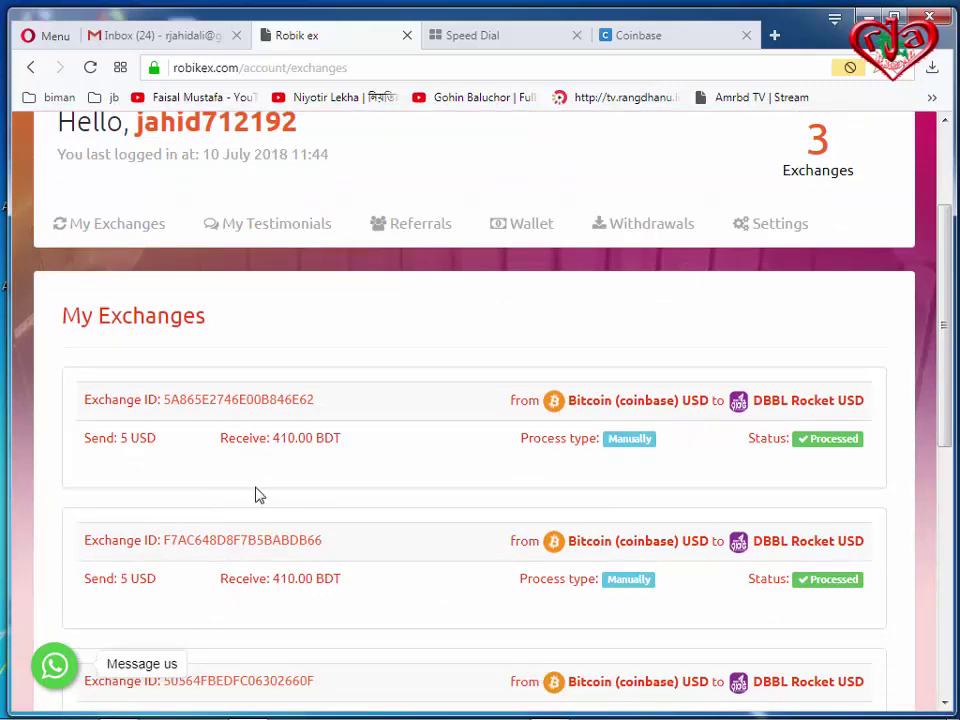
scroll(255, 495, up, 2)
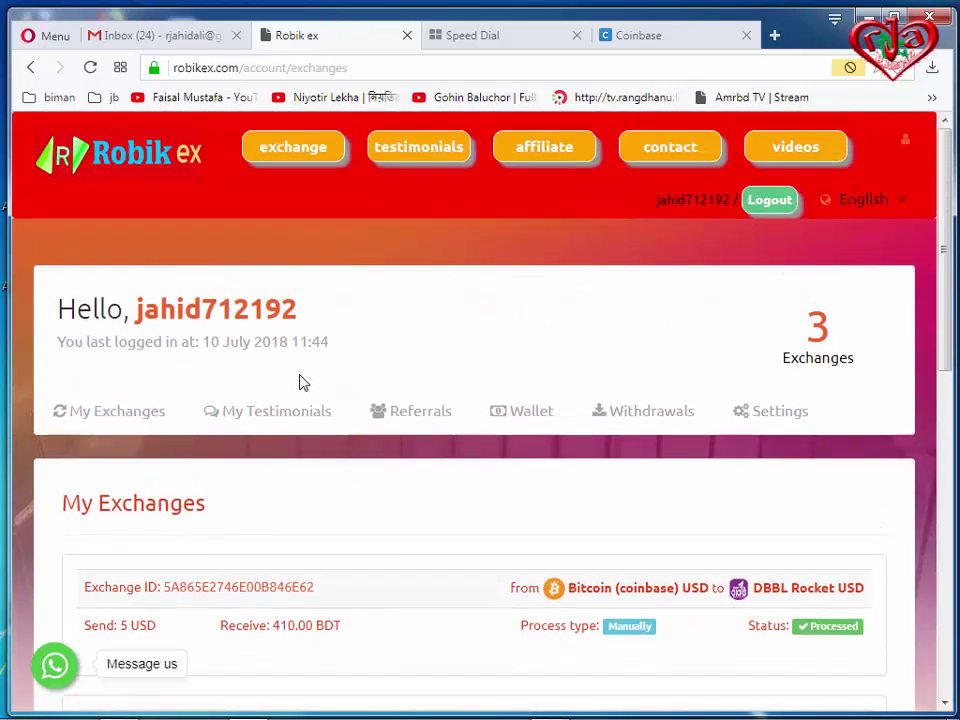
scroll(300, 381, down, 1)
scroll(350, 463, up, 1)
On the exchange form, set Send to Bitcoin (coinbase) USD and Receive to DBBL Rocket BDT.
click(293, 150)
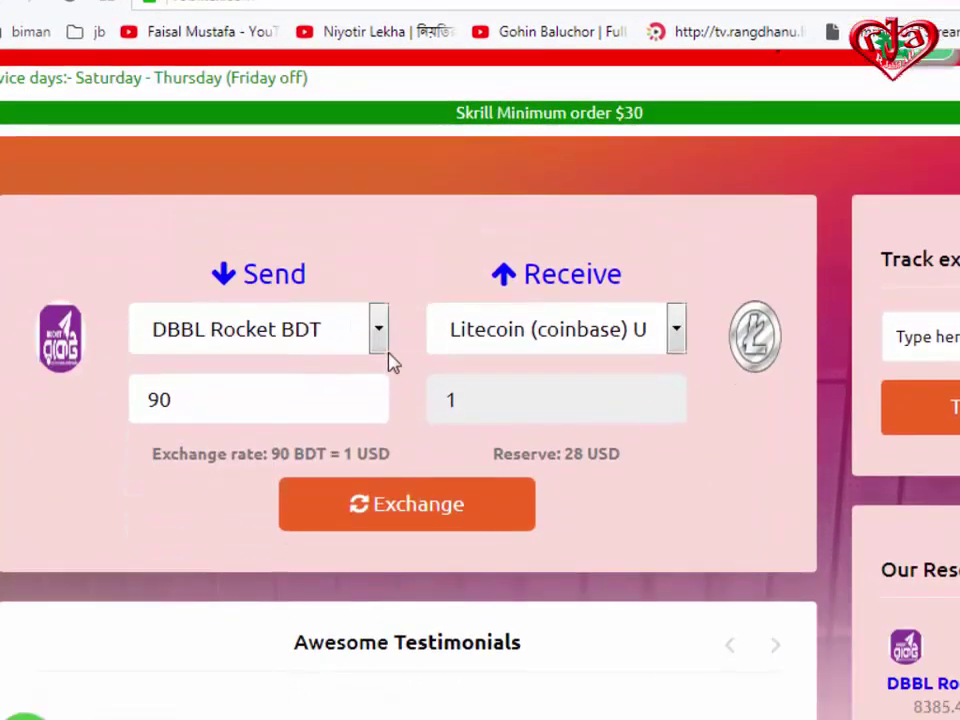
click(380, 334)
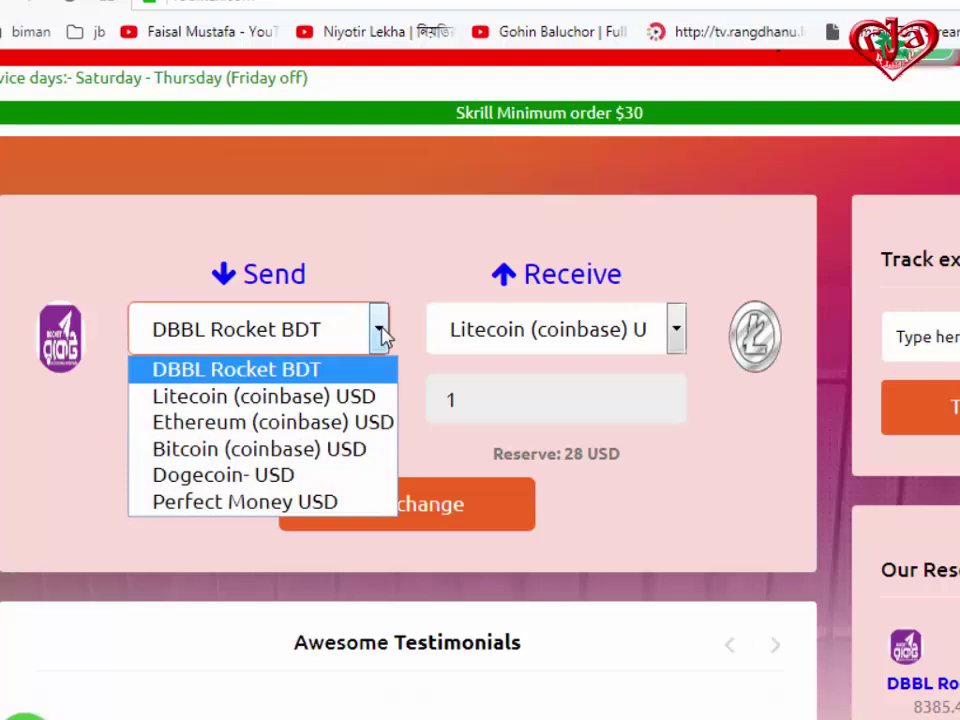
click(279, 452)
click(677, 334)
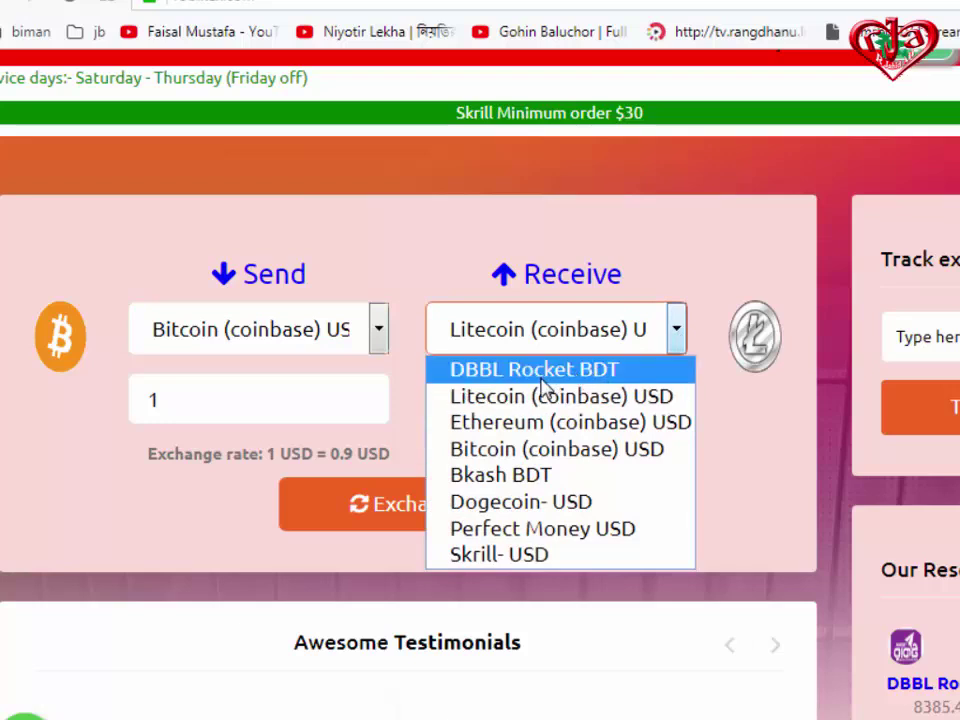
click(594, 376)
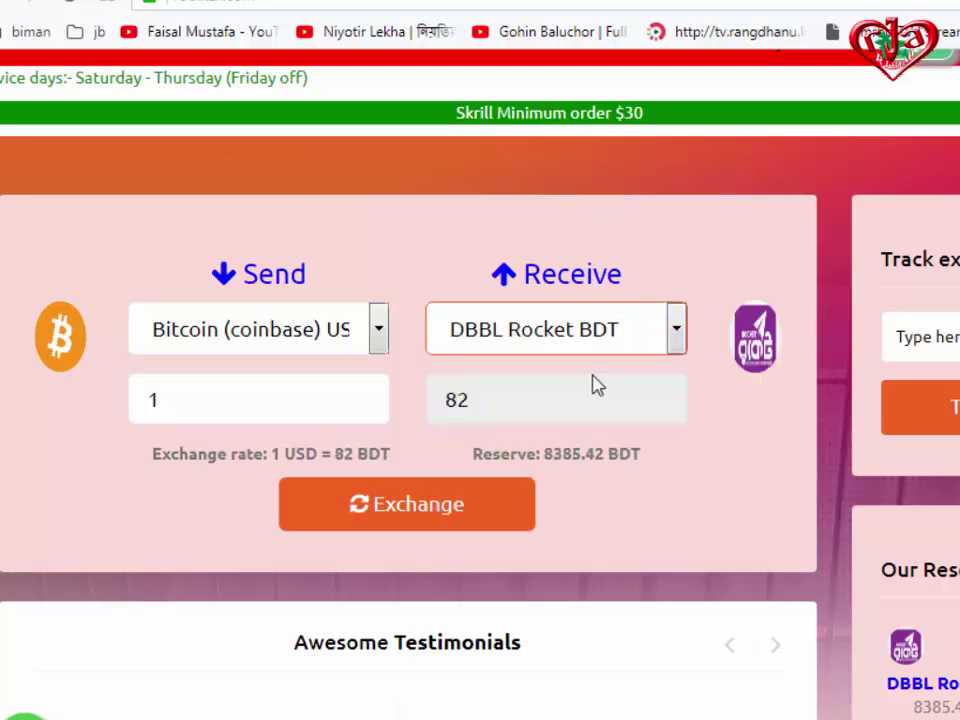
Enter 15 as the send amount, giving 1230.00 BDT to receive.
double_click(182, 399)
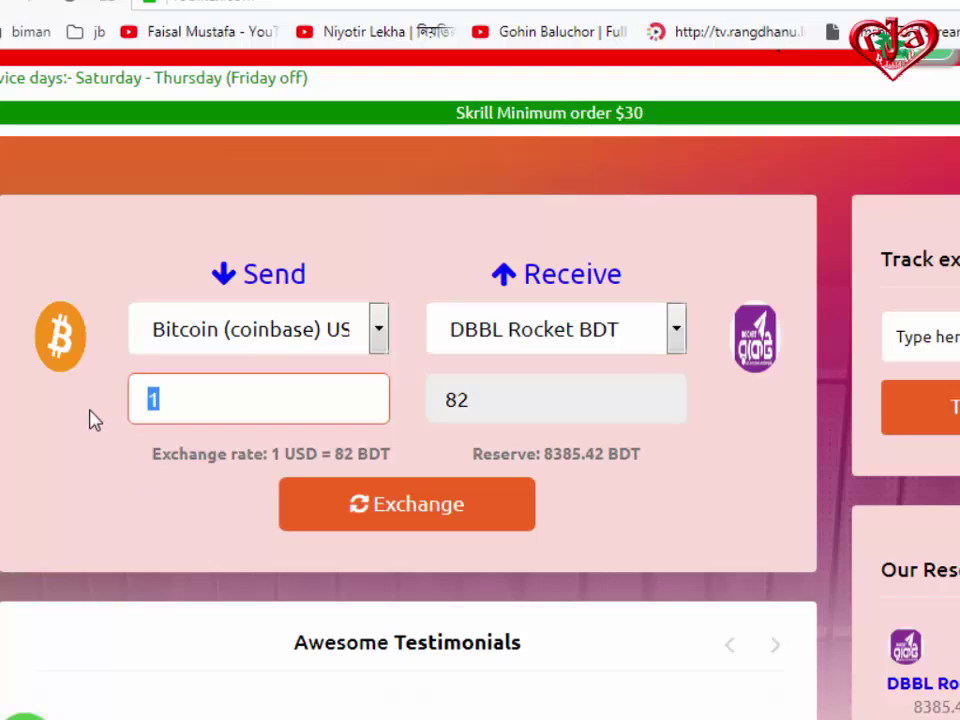
text(15)
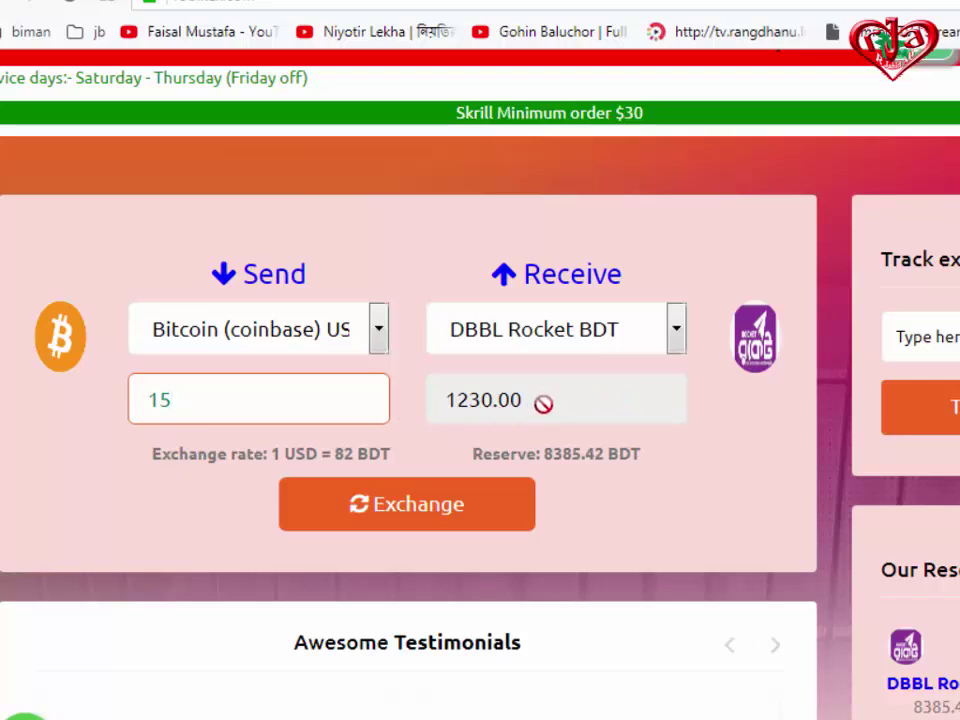
drag(231, 392, 55, 418)
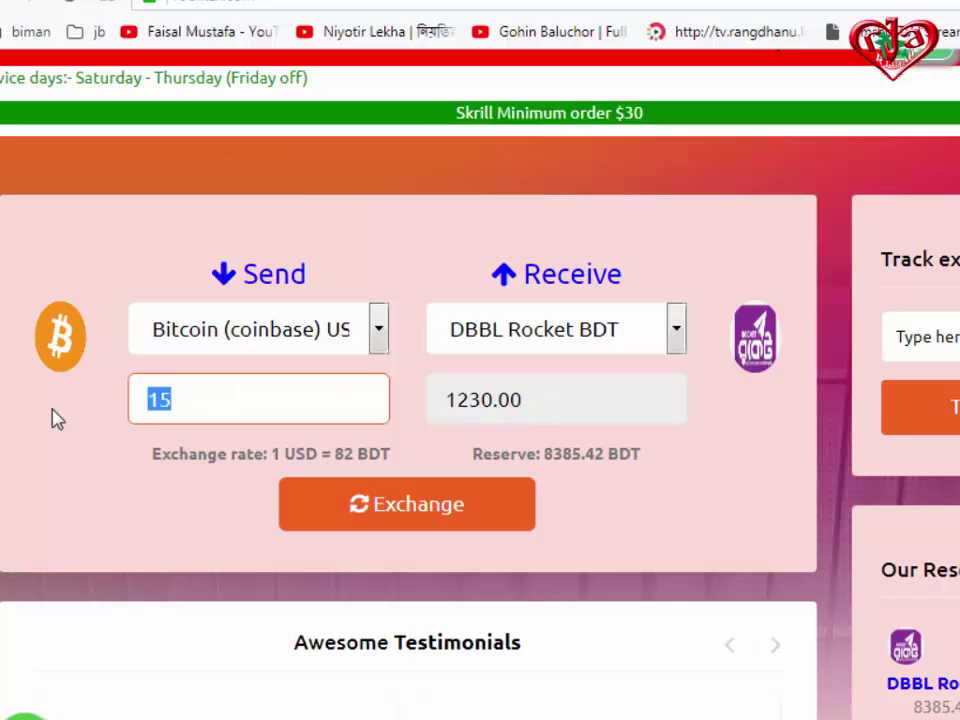
text(1)
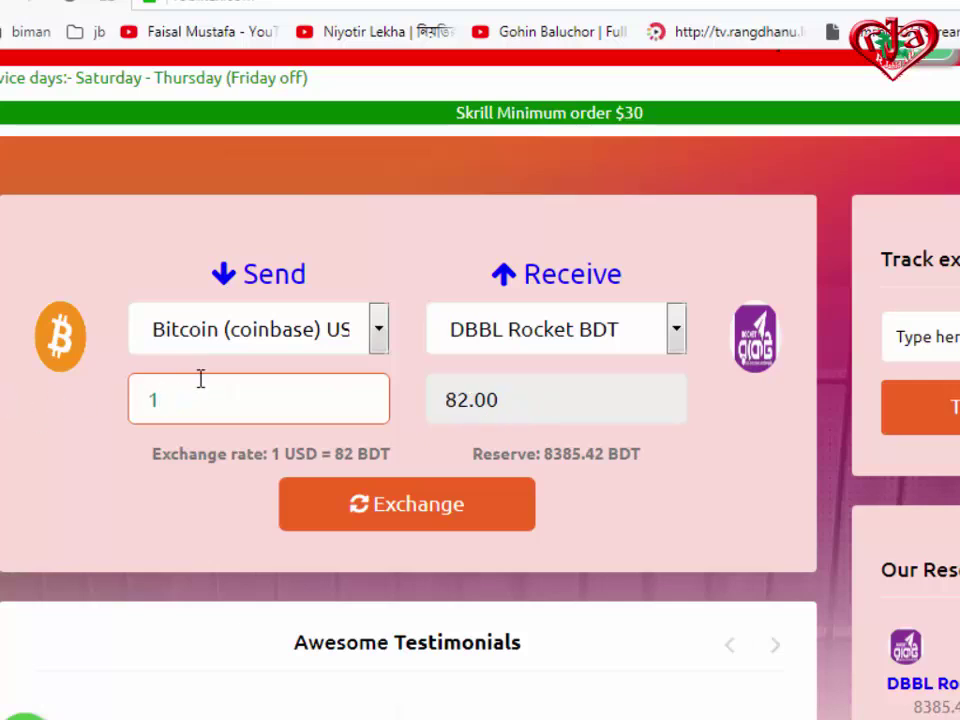
text(5)
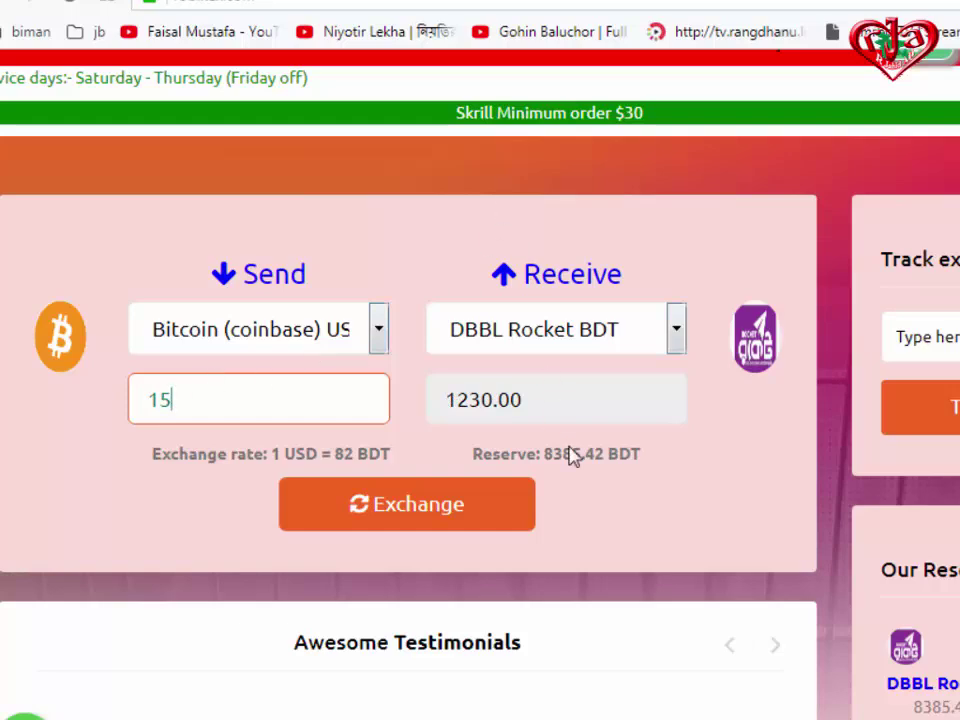
scroll(705, 553, up, 1)
scroll(705, 553, up, 1)
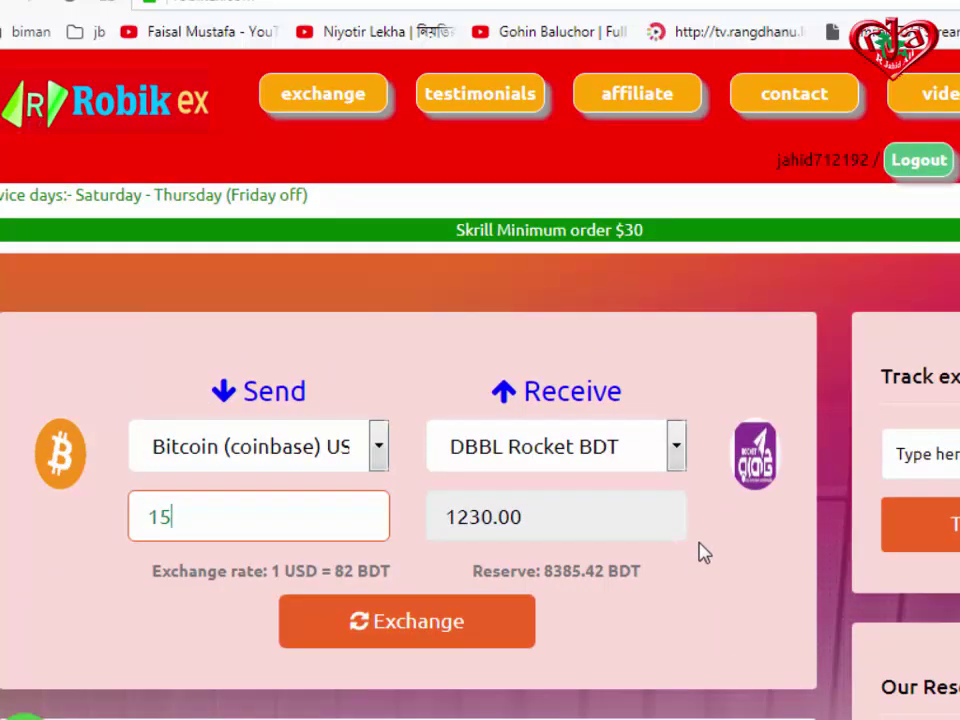
scroll(745, 533, down, 2)
scroll(274, 377, up, 2)
Start the exchange and autofill the saved e-mail address and Rocket number.
click(428, 630)
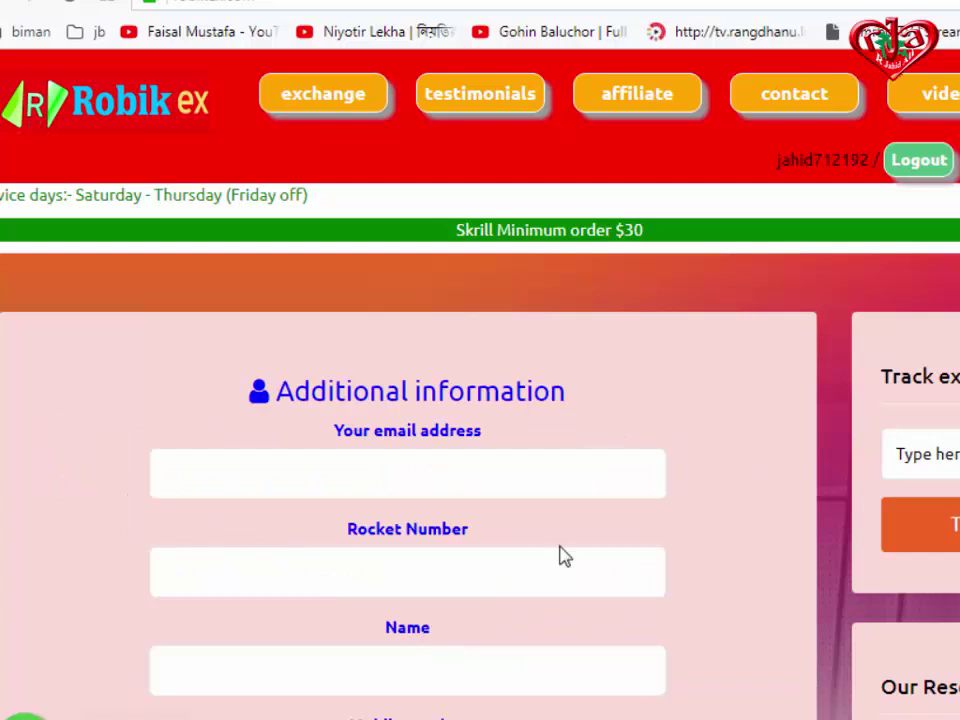
scroll(655, 482, down, 2)
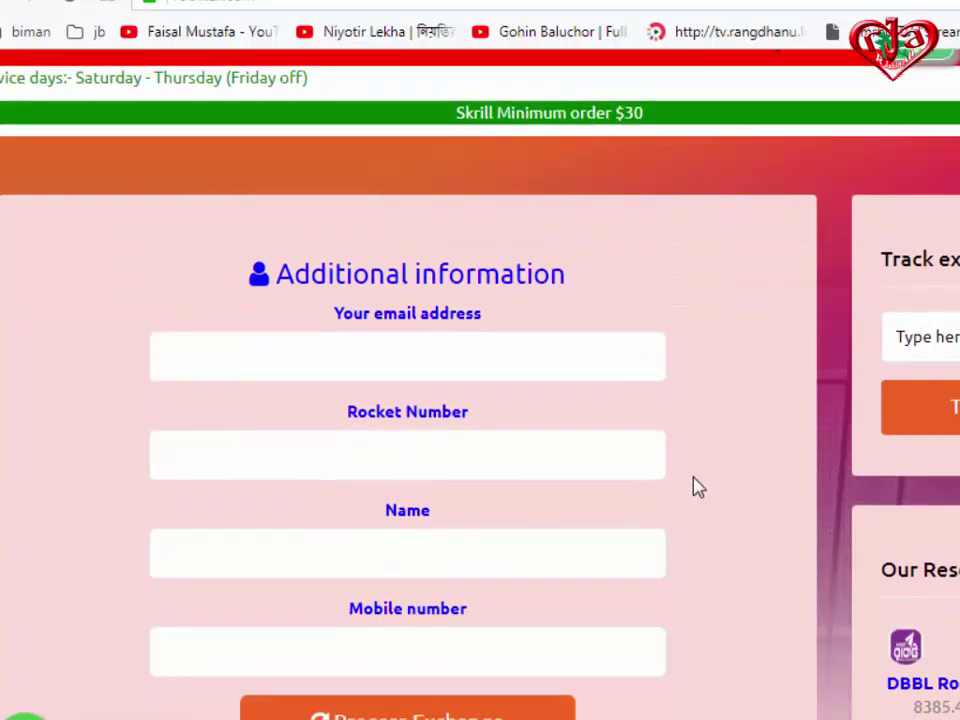
click(406, 352)
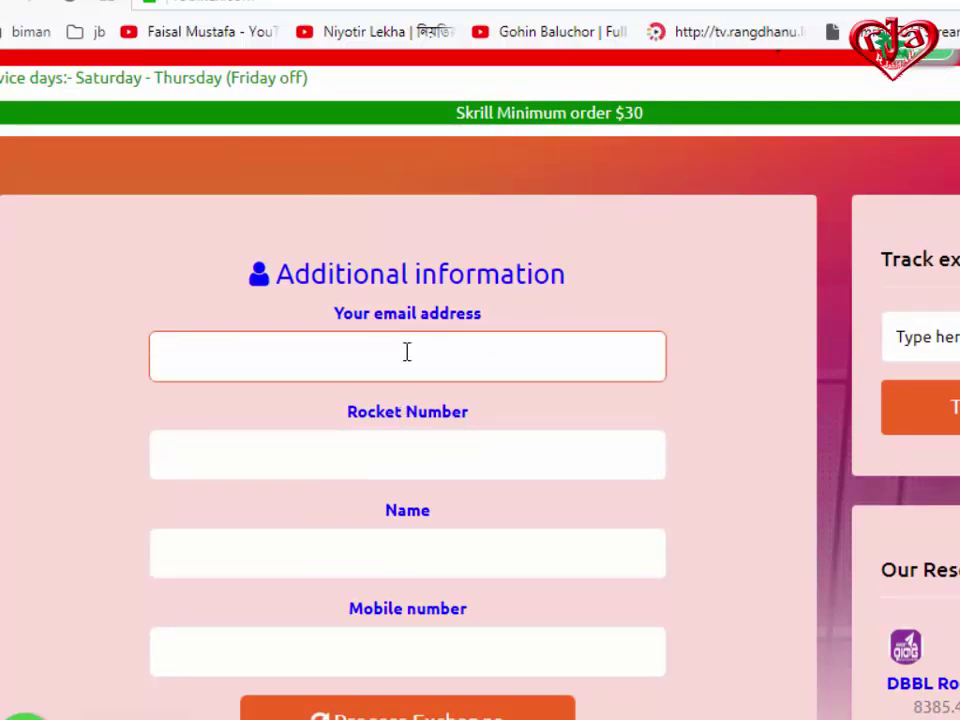
click(406, 352)
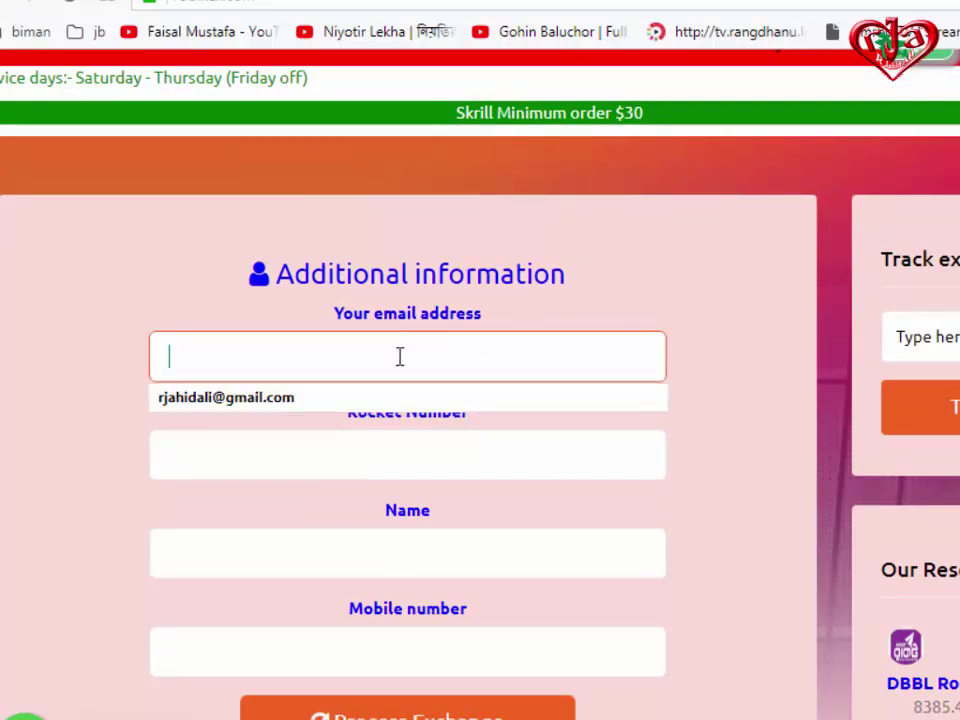
click(297, 408)
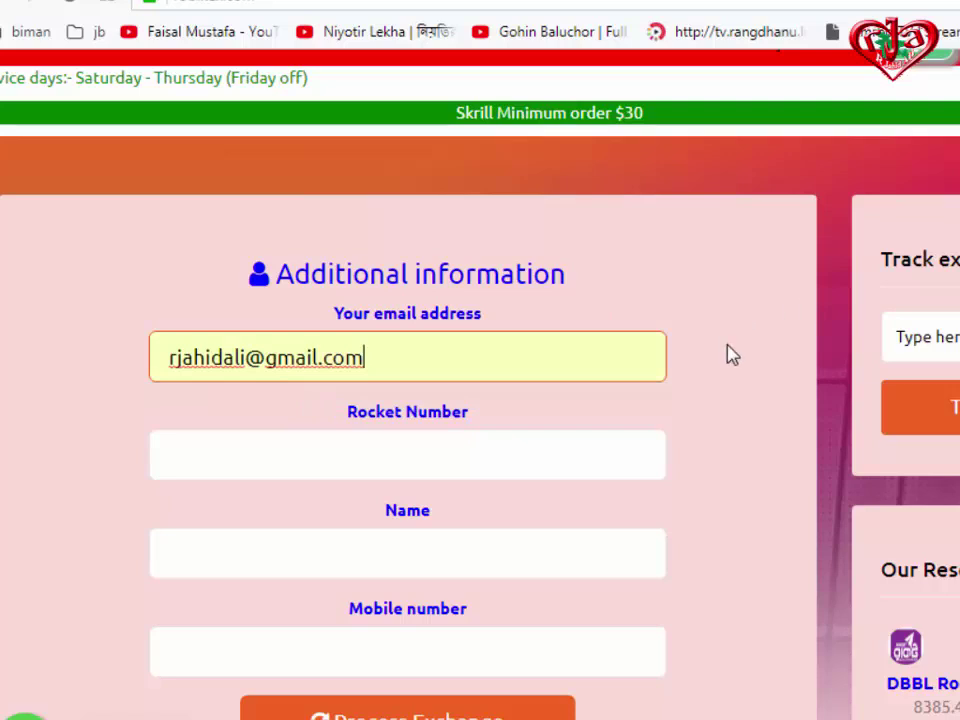
click(437, 454)
click(437, 454)
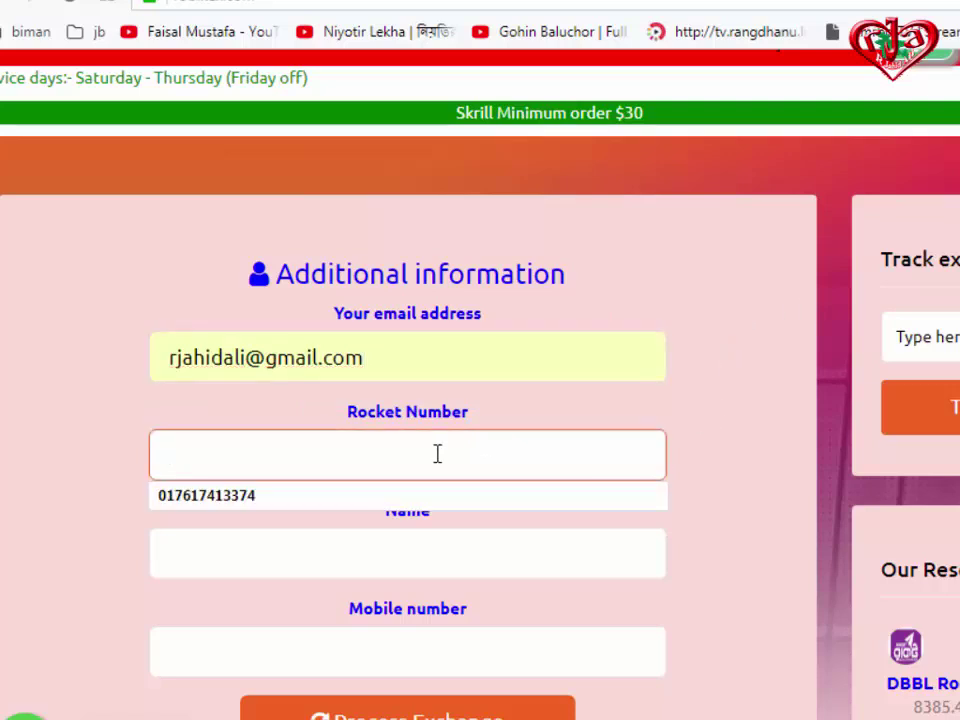
click(245, 502)
Fill in the saved full name and the mobile number field.
scroll(553, 390, down, 3)
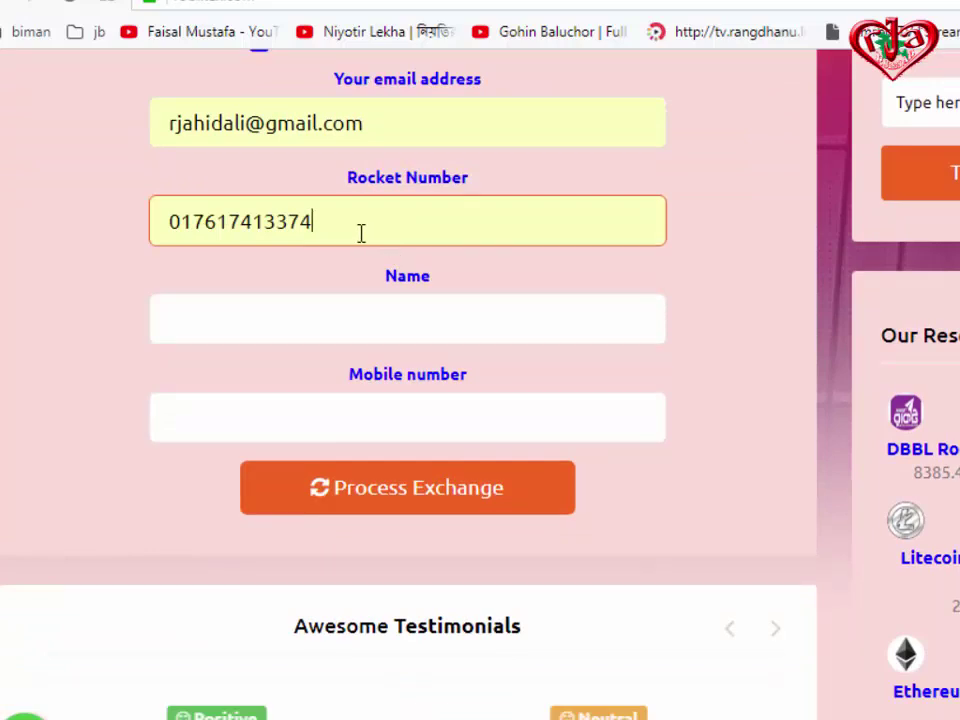
click(412, 313)
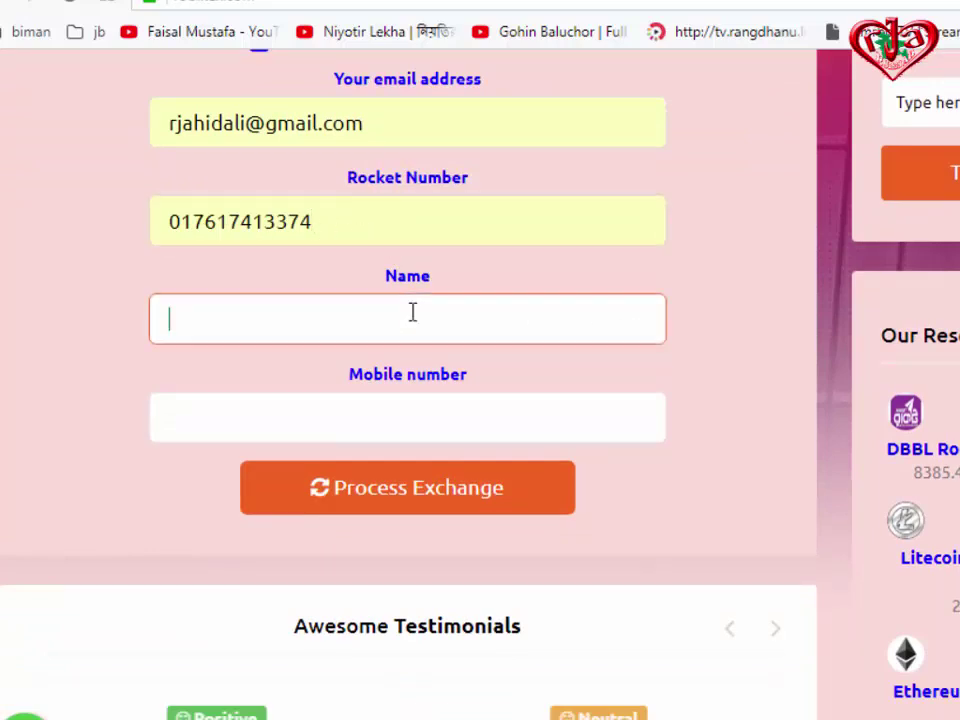
click(257, 362)
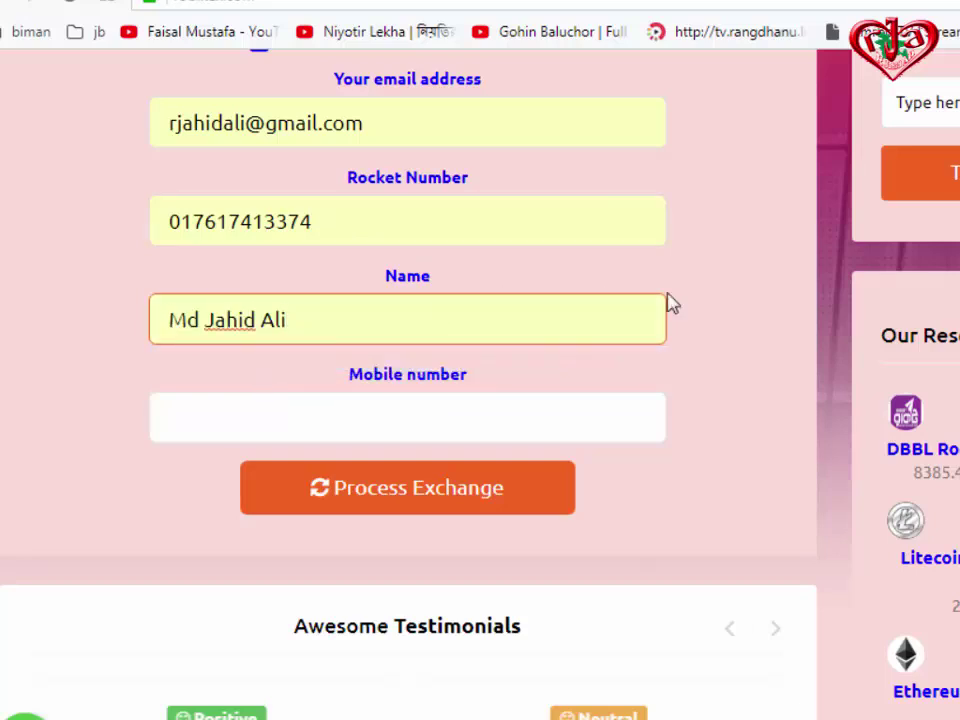
click(373, 416)
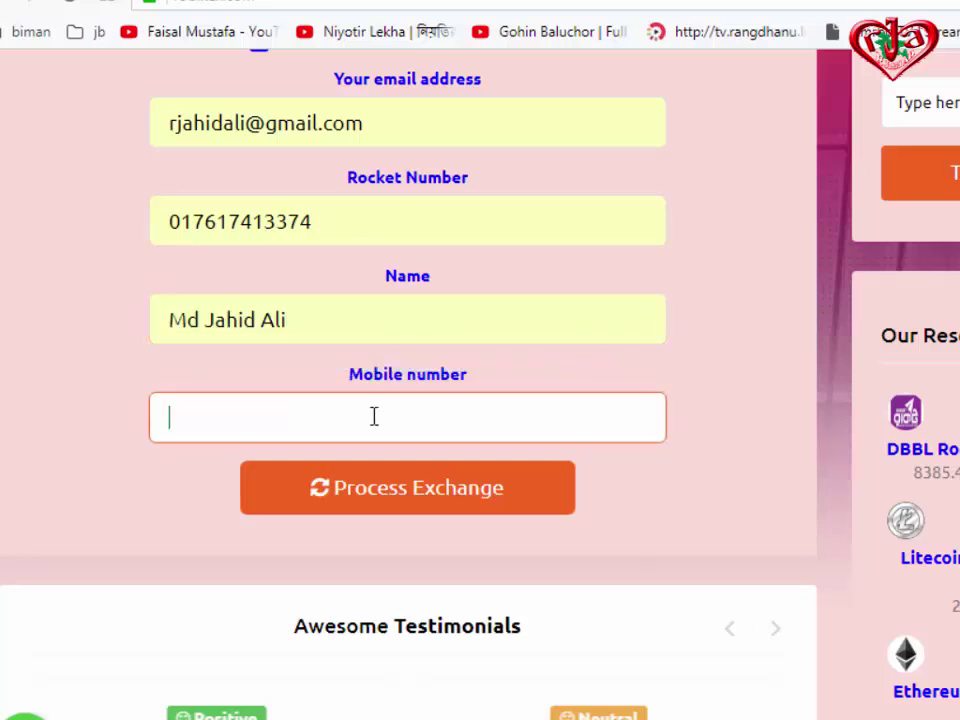
scroll(690, 380, up, 5)
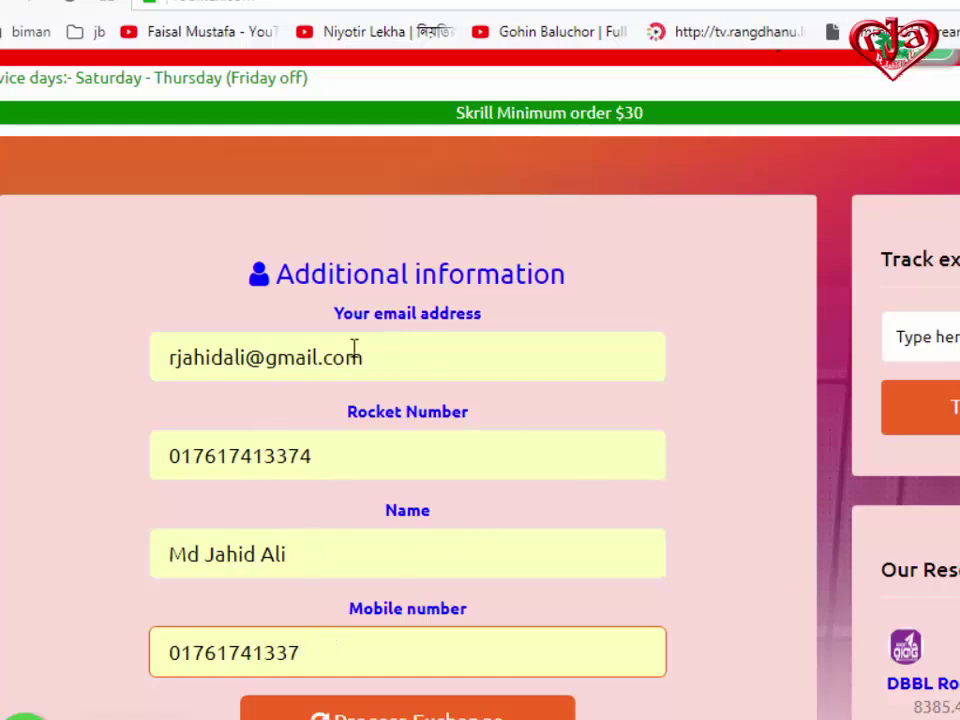
scroll(711, 441, down, 1)
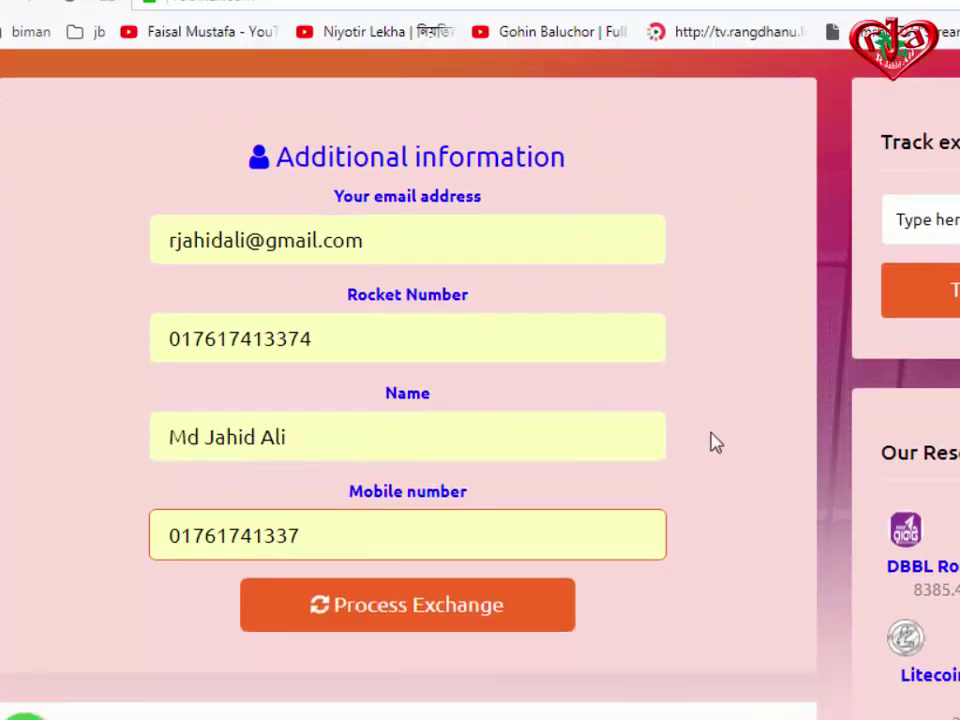
Process the exchange and copy the Exchange ID from the 15 USD to 1230.00 BDT order summary.
click(414, 622)
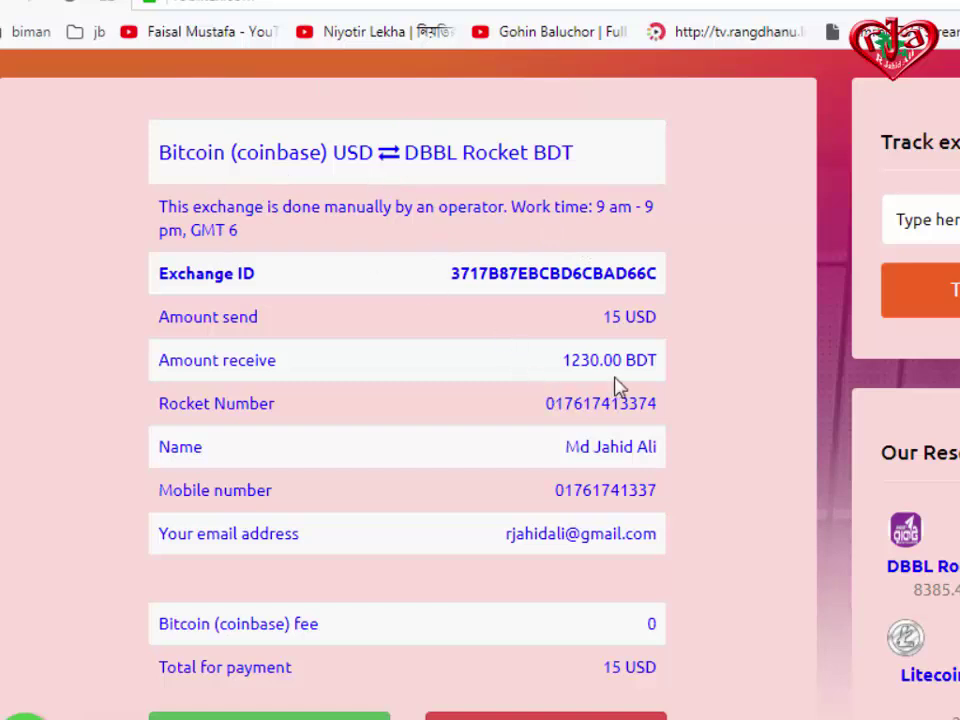
scroll(677, 399, down, 2)
scroll(656, 443, up, 2)
mouse_move(451, 273)
mouse_down()
mouse_move(662, 279)
mouse_move(692, 294)
mouse_move(649, 272)
mouse_up()
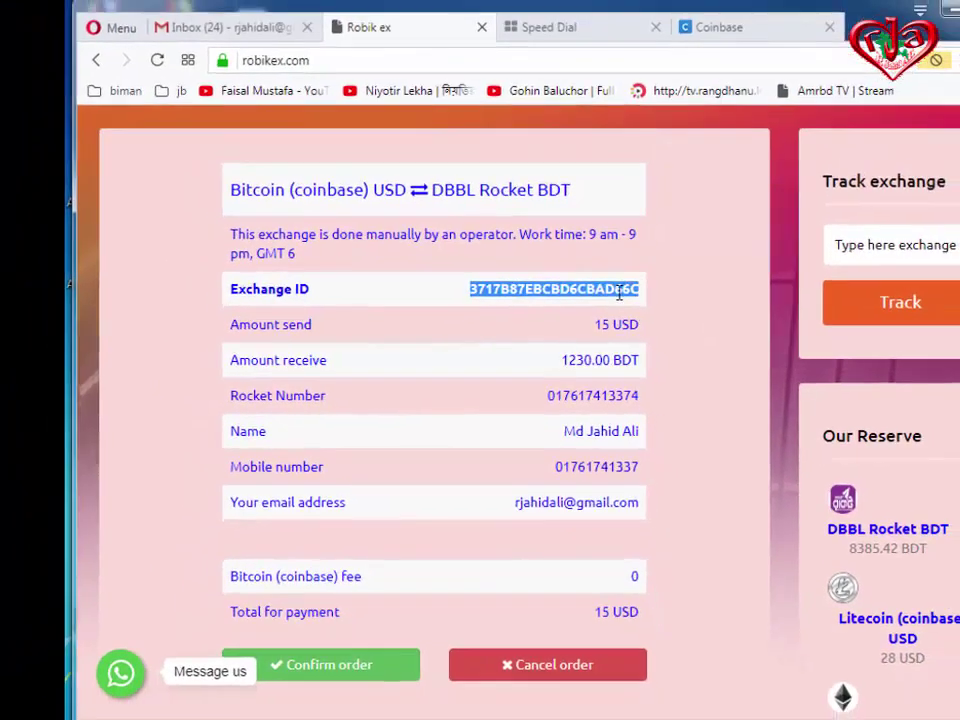
click(525, 243)
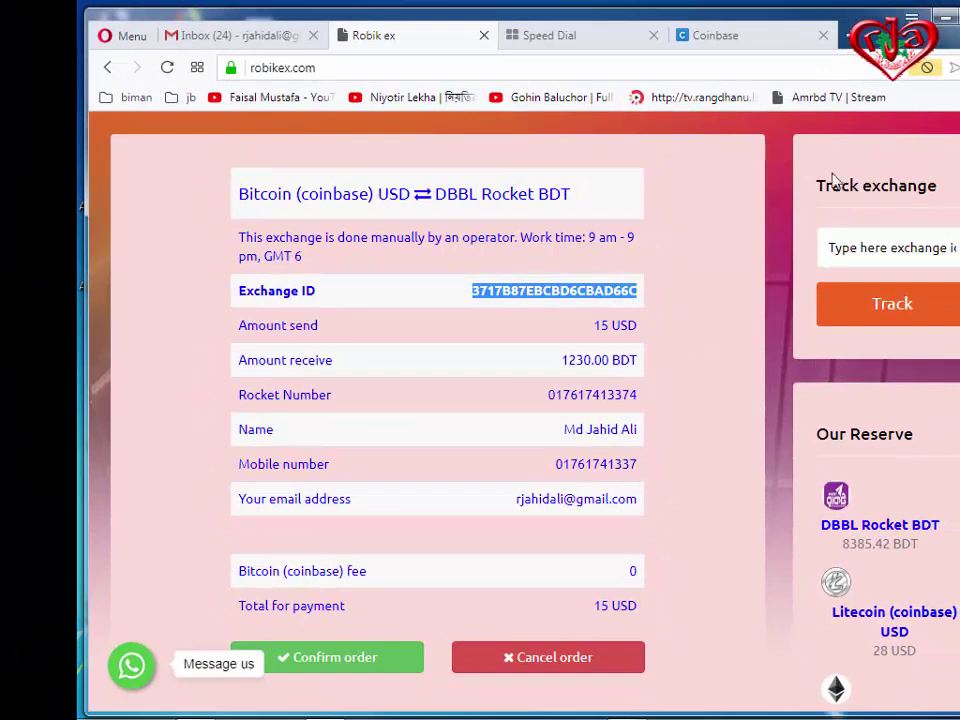
Paste the Exchange ID into a new tab to check it, then close the extra tabs and return to the summary.
click(845, 40)
right_click(650, 70)
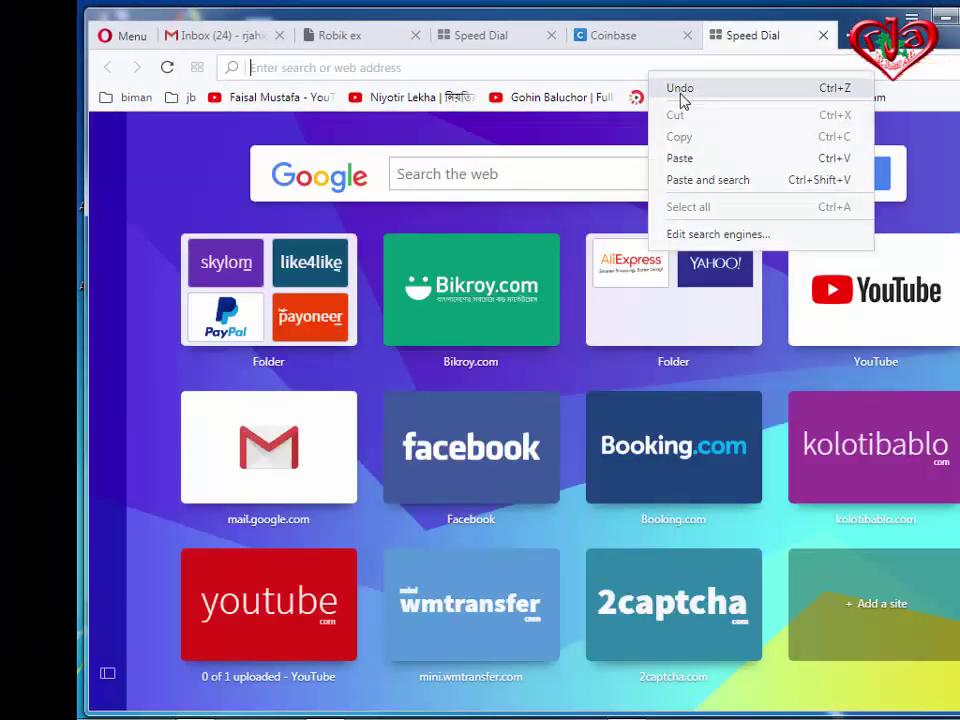
click(690, 157)
click(493, 38)
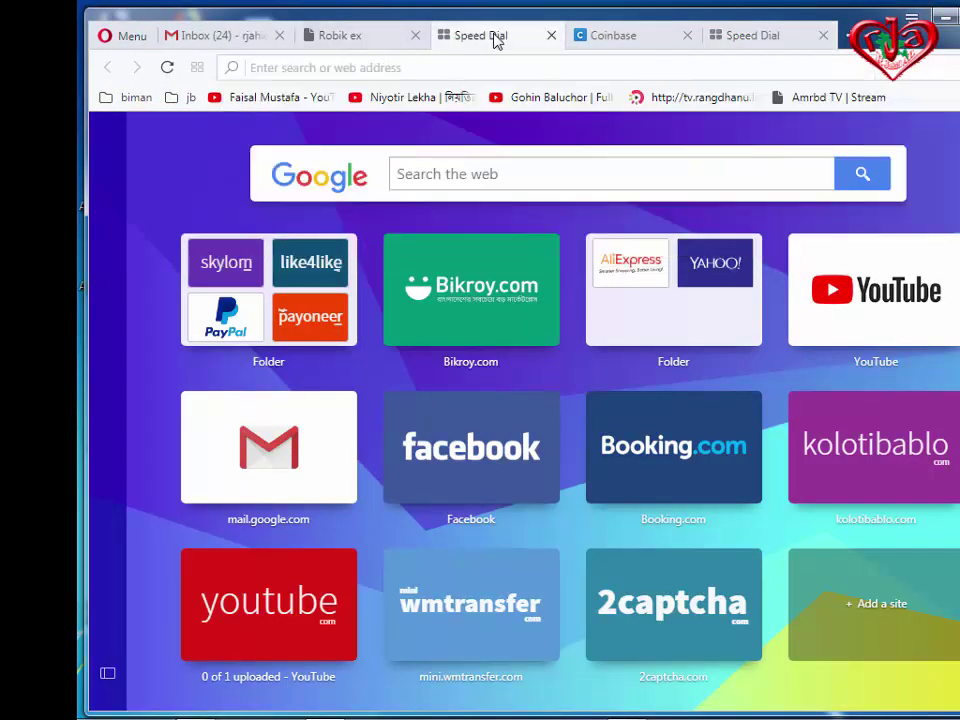
click(551, 35)
click(372, 35)
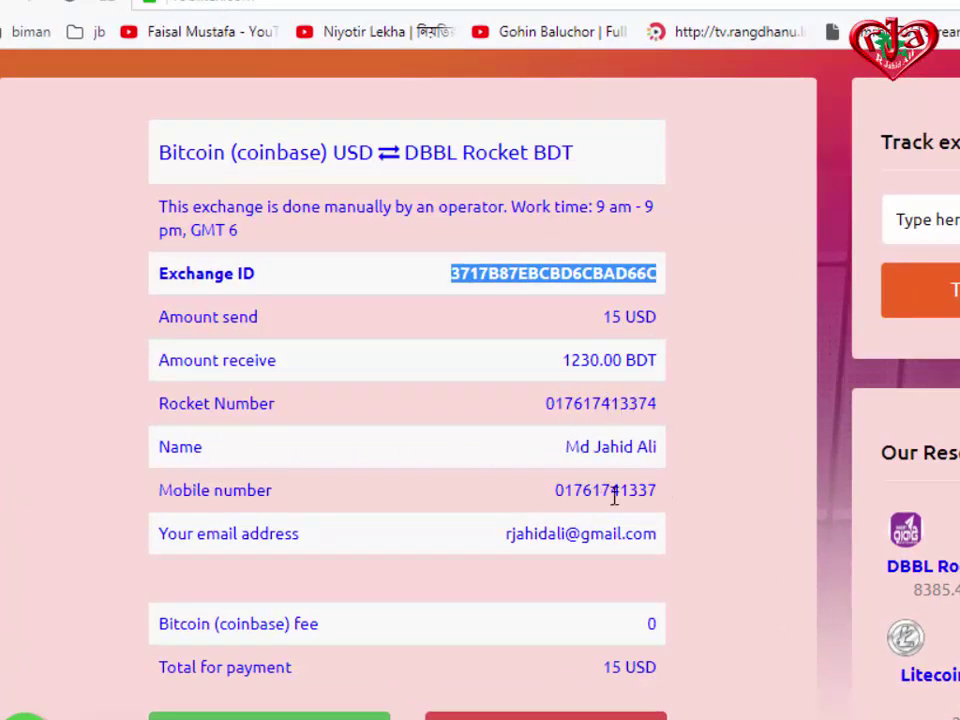
scroll(705, 534, down, 2)
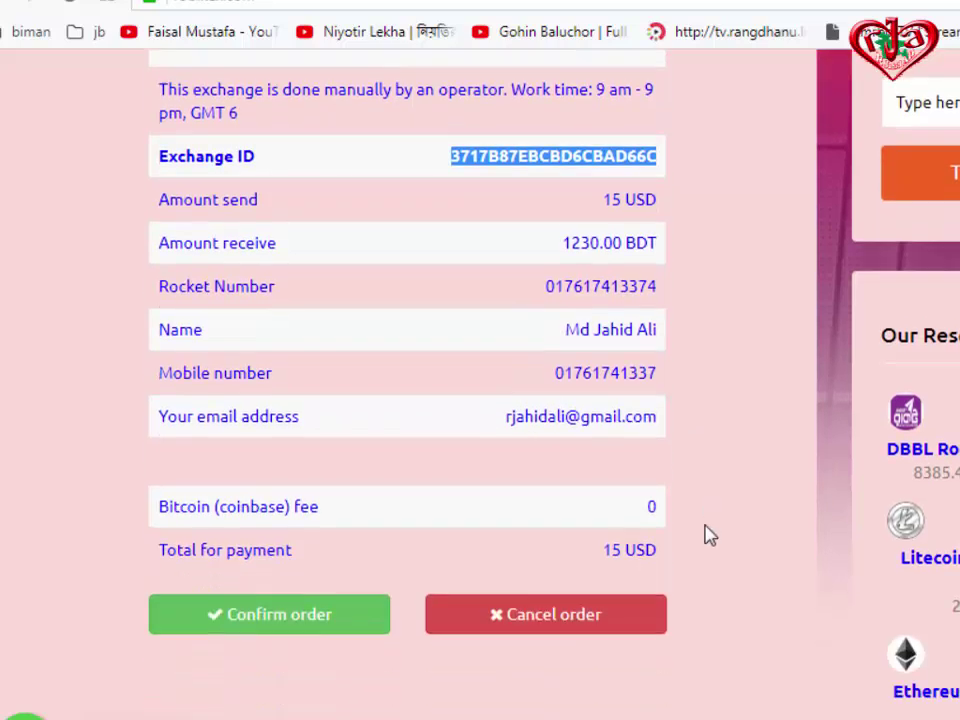
click(264, 626)
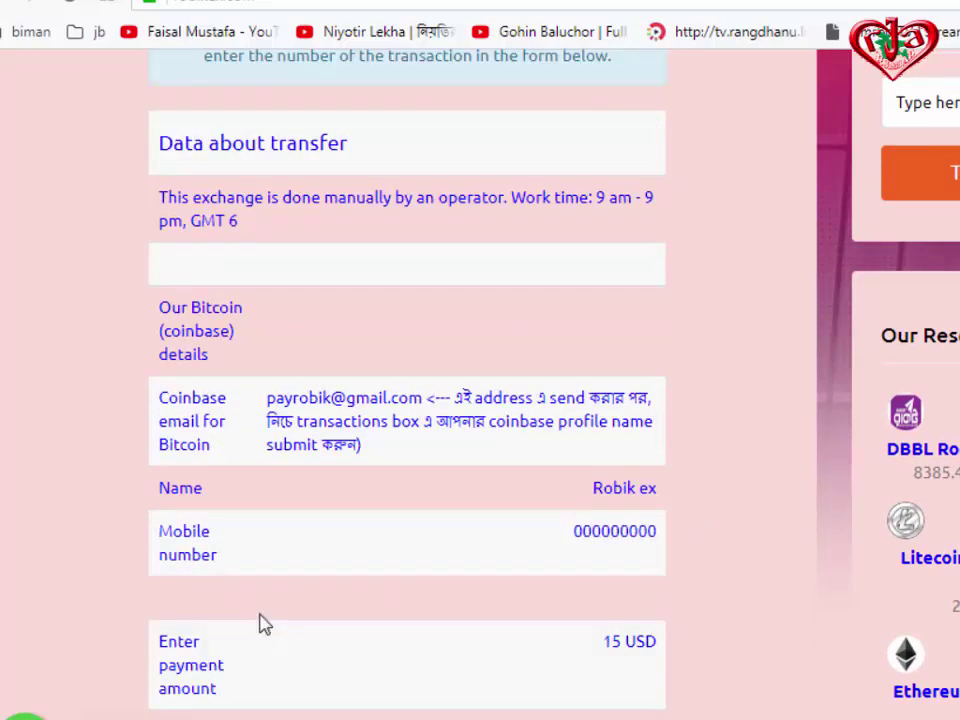
scroll(555, 553, up, 4)
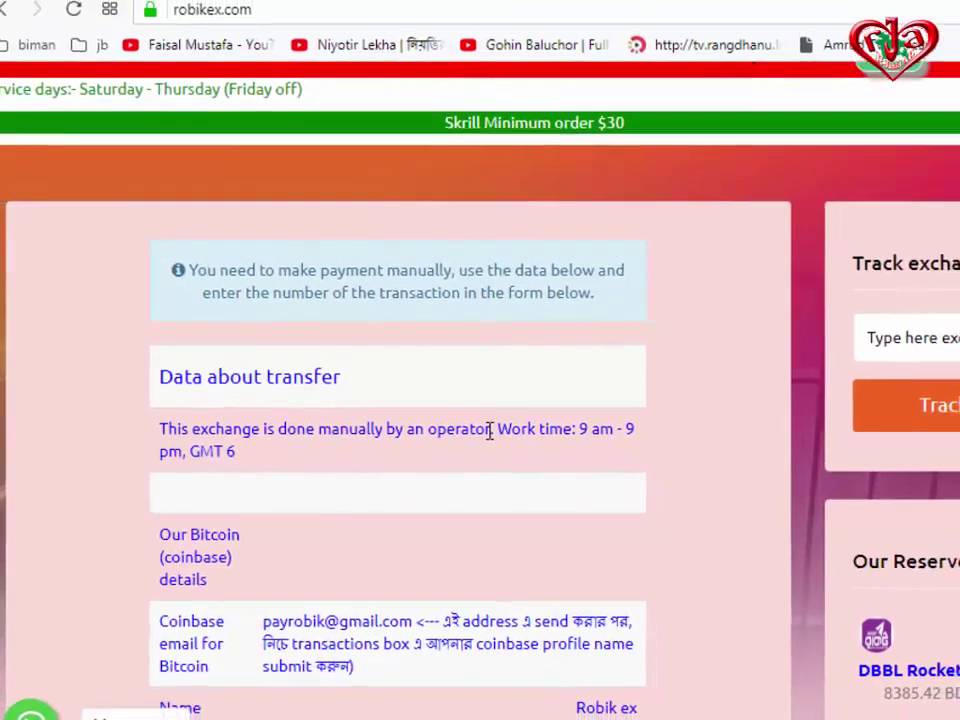
scroll(470, 425, down, 2)
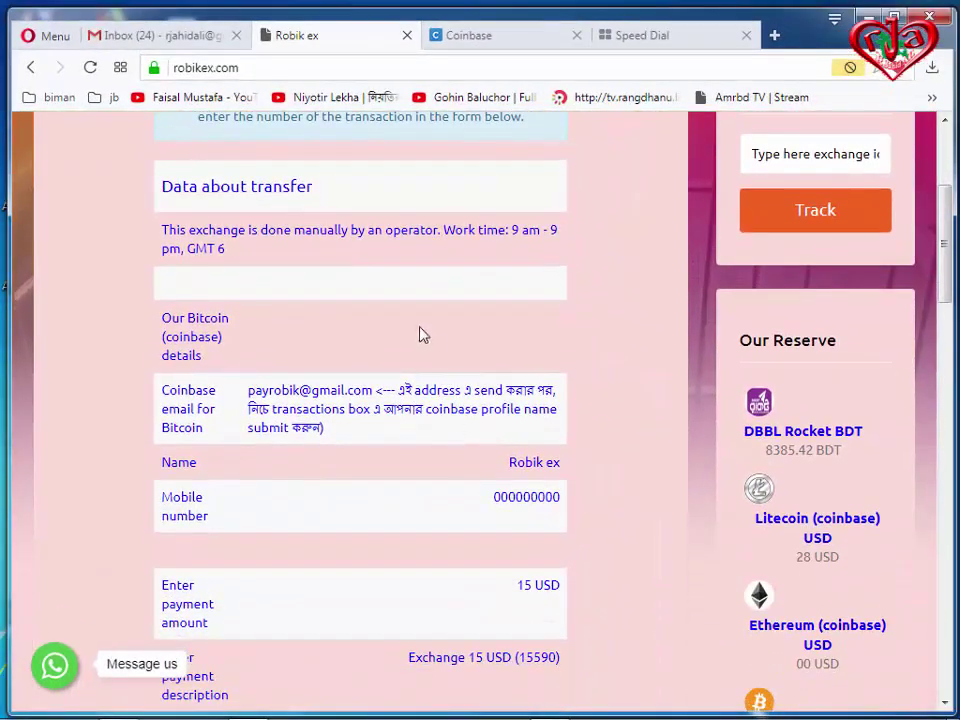
scroll(499, 496, down, 2)
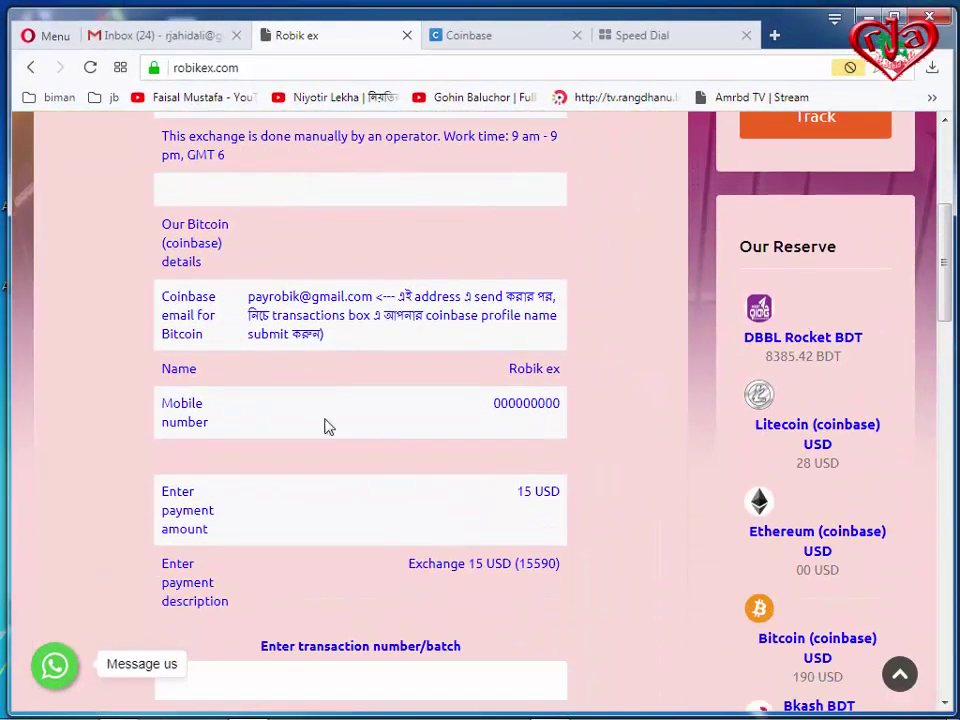
click(123, 38)
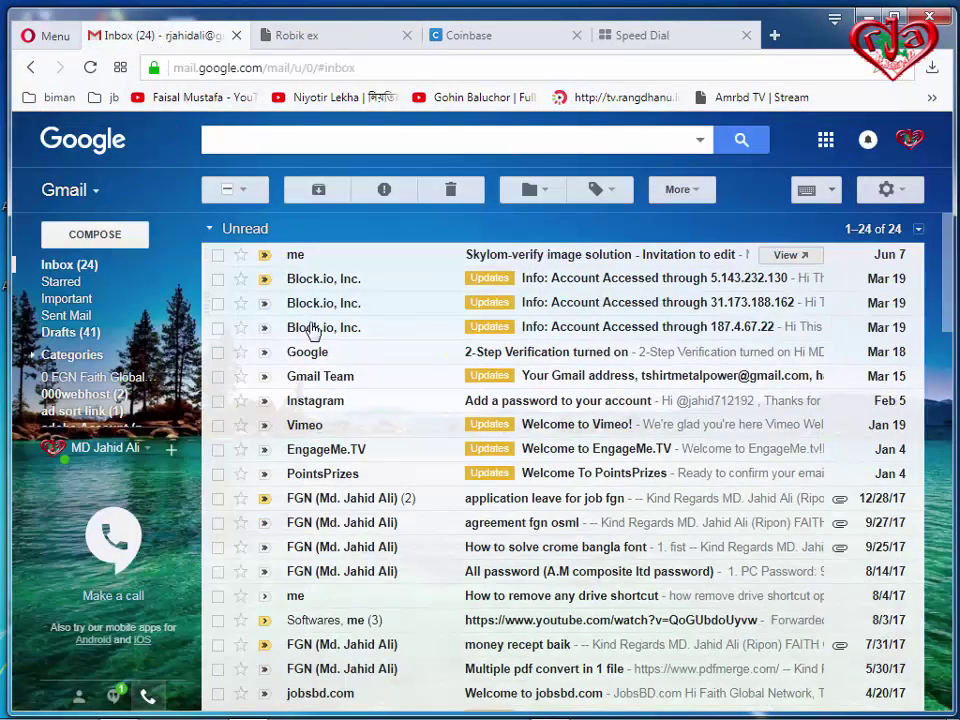
click(90, 67)
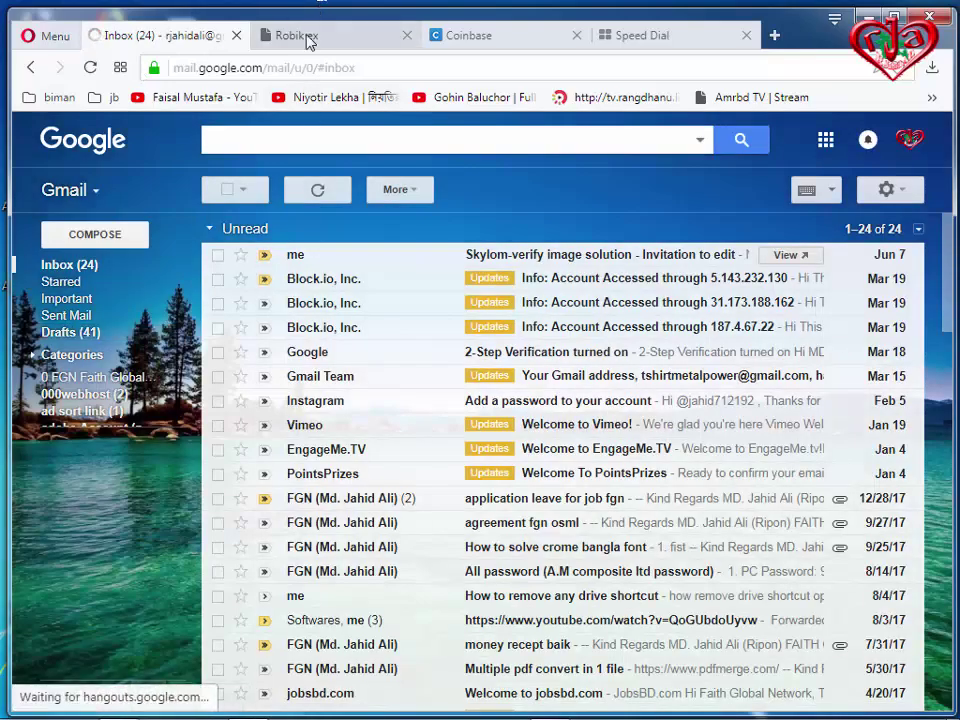
click(307, 36)
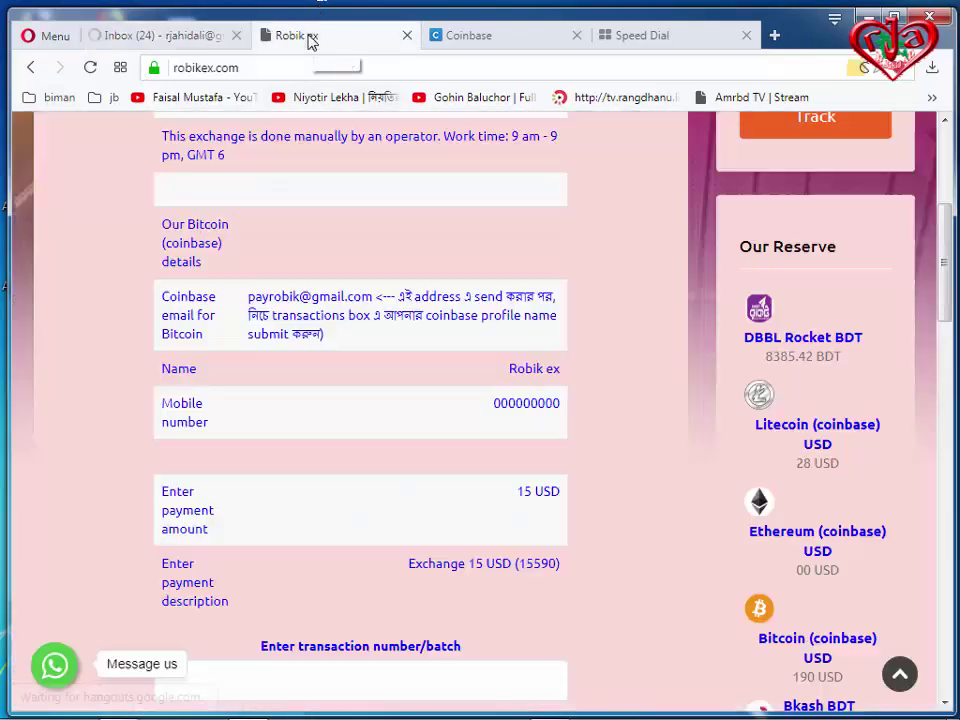
scroll(439, 446, up, 3)
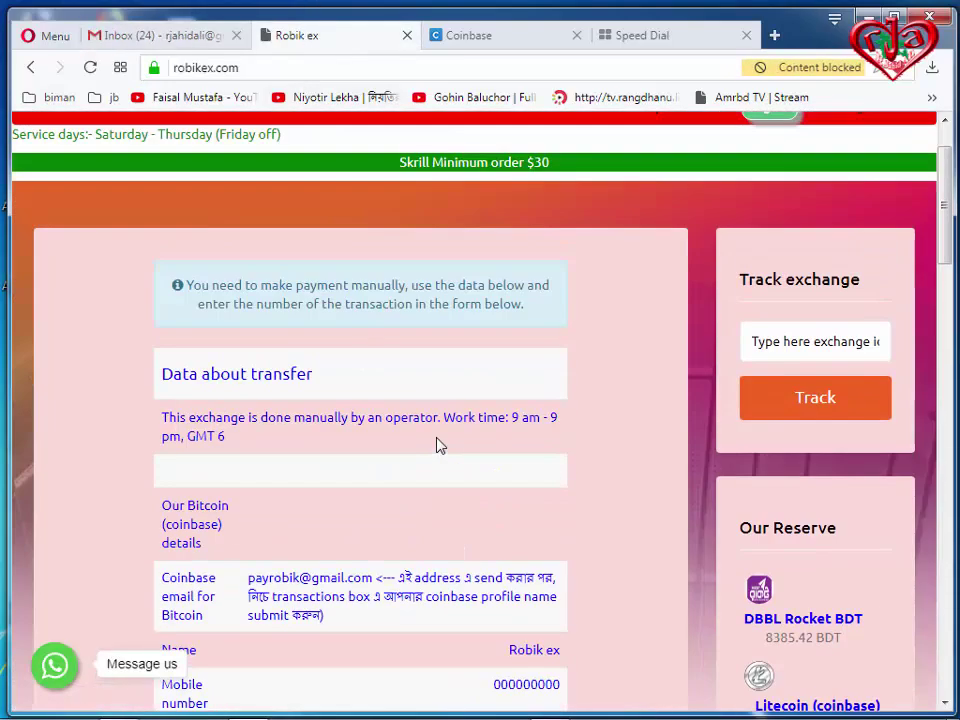
scroll(450, 422, down, 2)
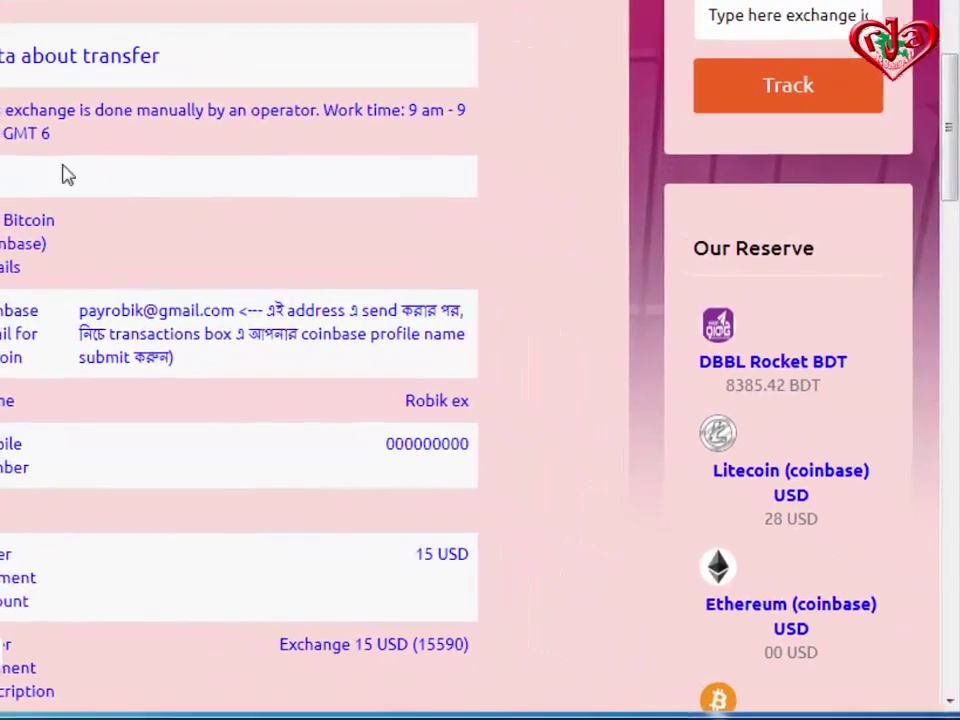
scroll(150, 320, down, 3)
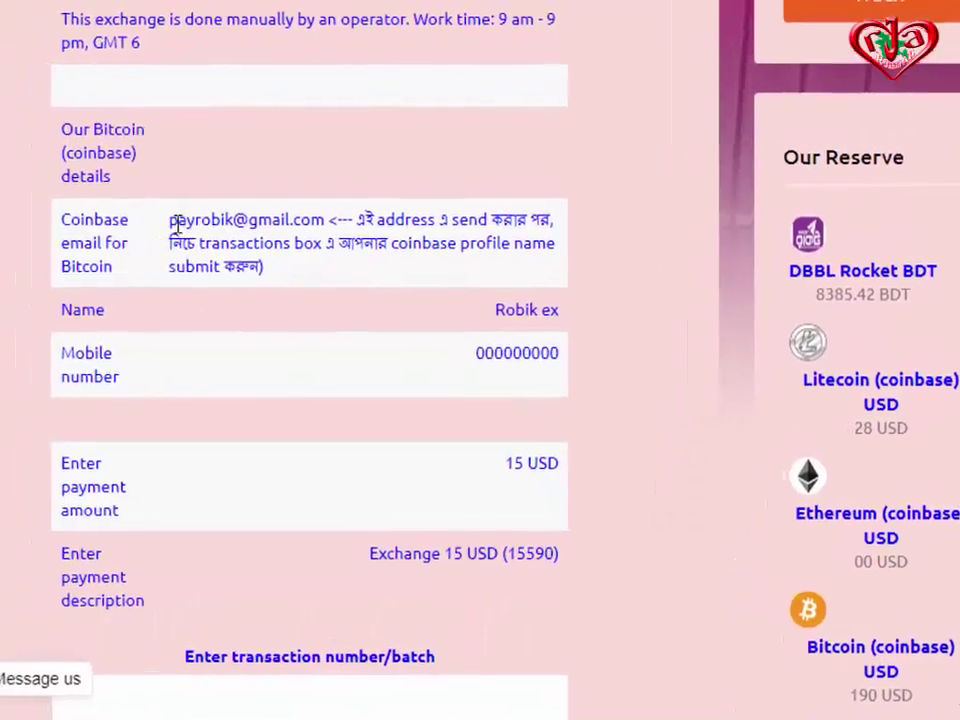
Select the exchange's full Coinbase email address in the transfer details and bring up its copy option.
drag(170, 221, 323, 223)
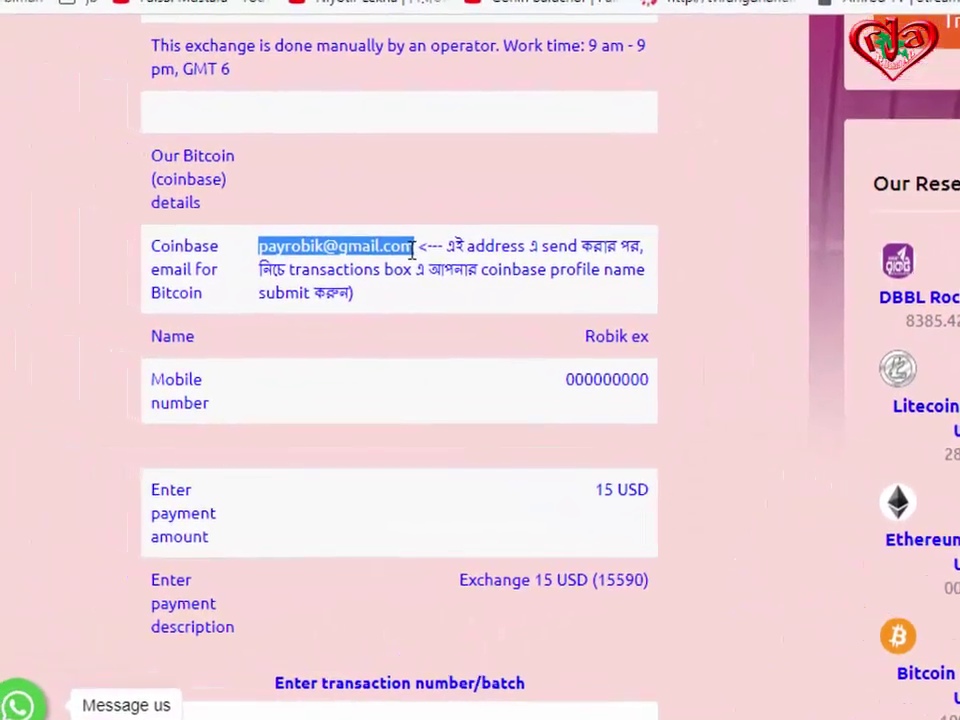
click(312, 209)
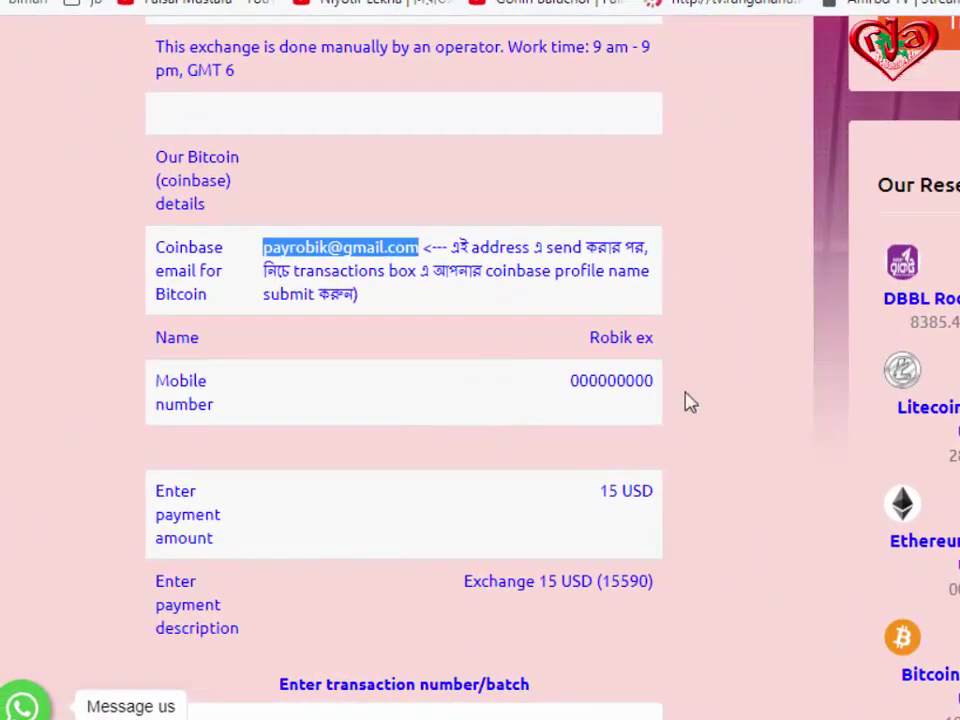
scroll(583, 582, down, 2)
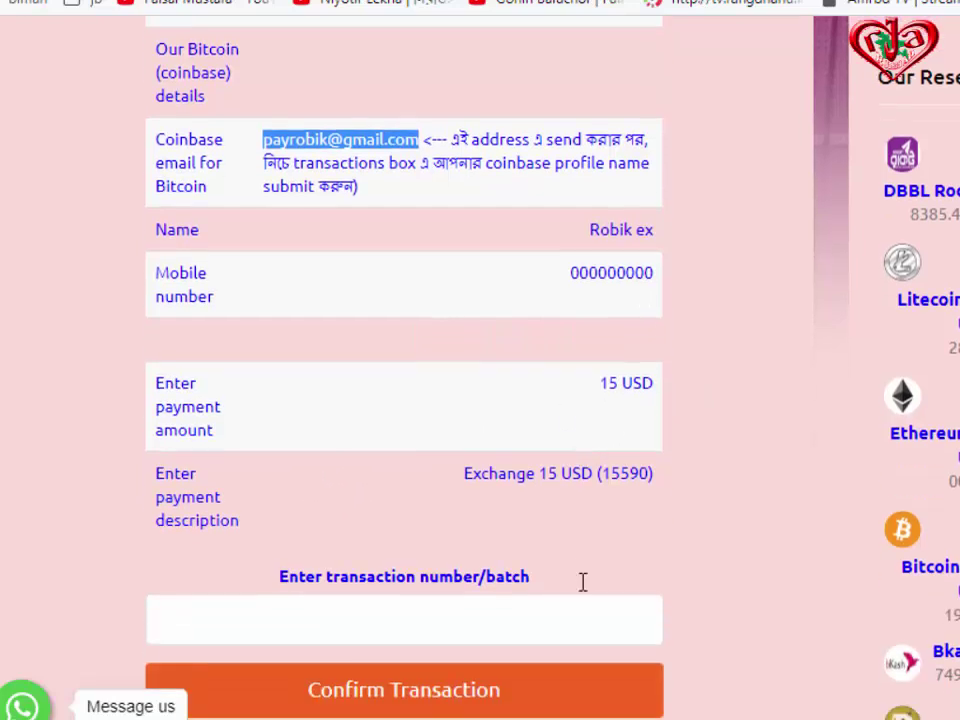
click(340, 605)
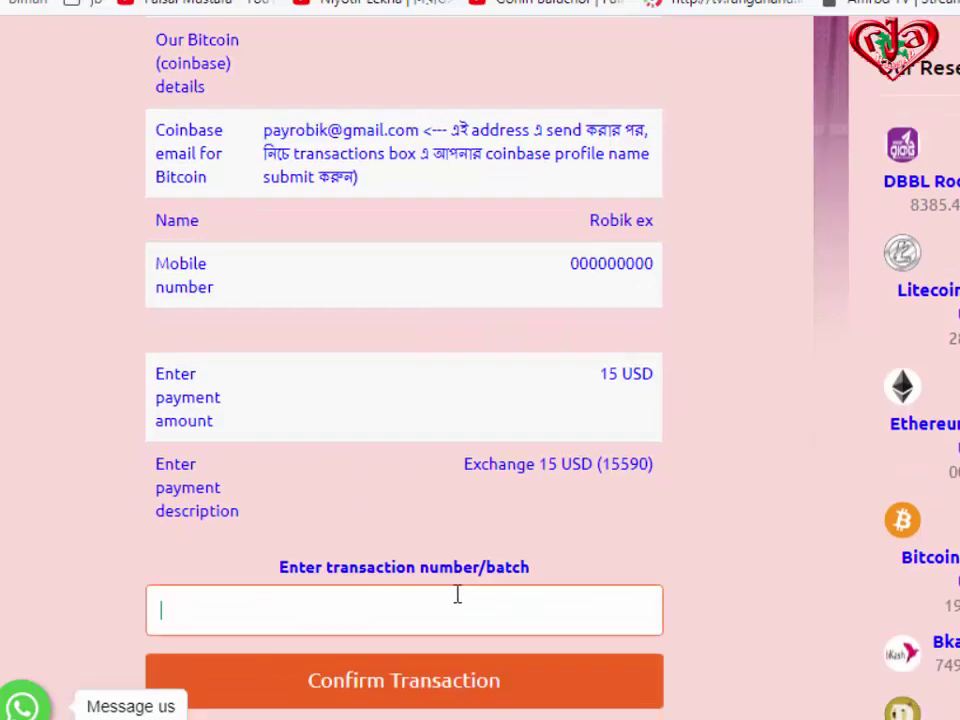
scroll(520, 480, up, 2)
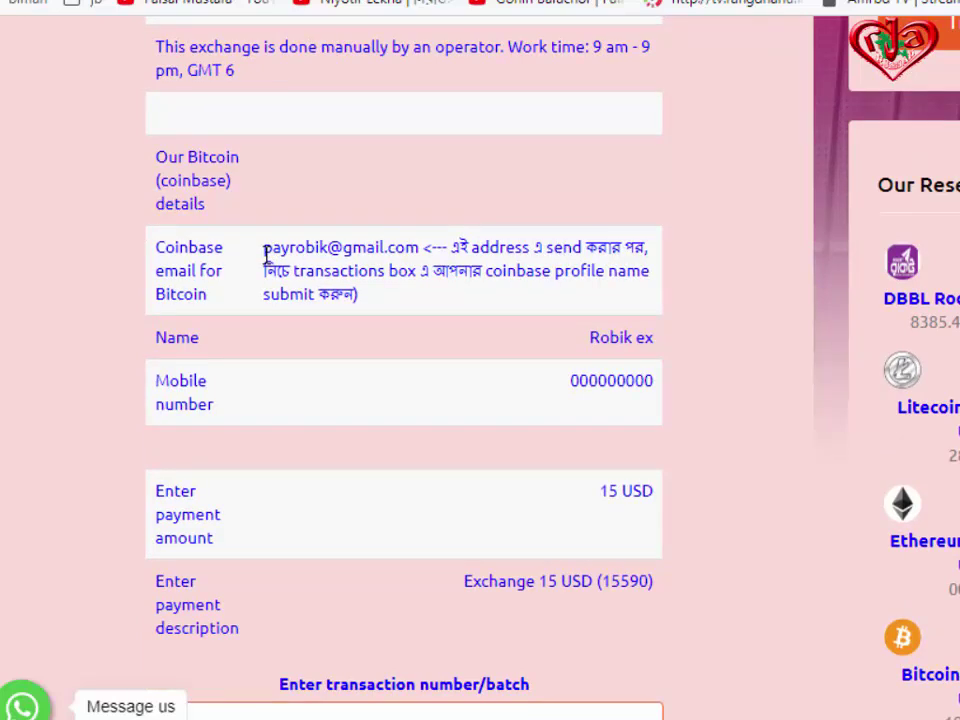
drag(265, 250, 406, 253)
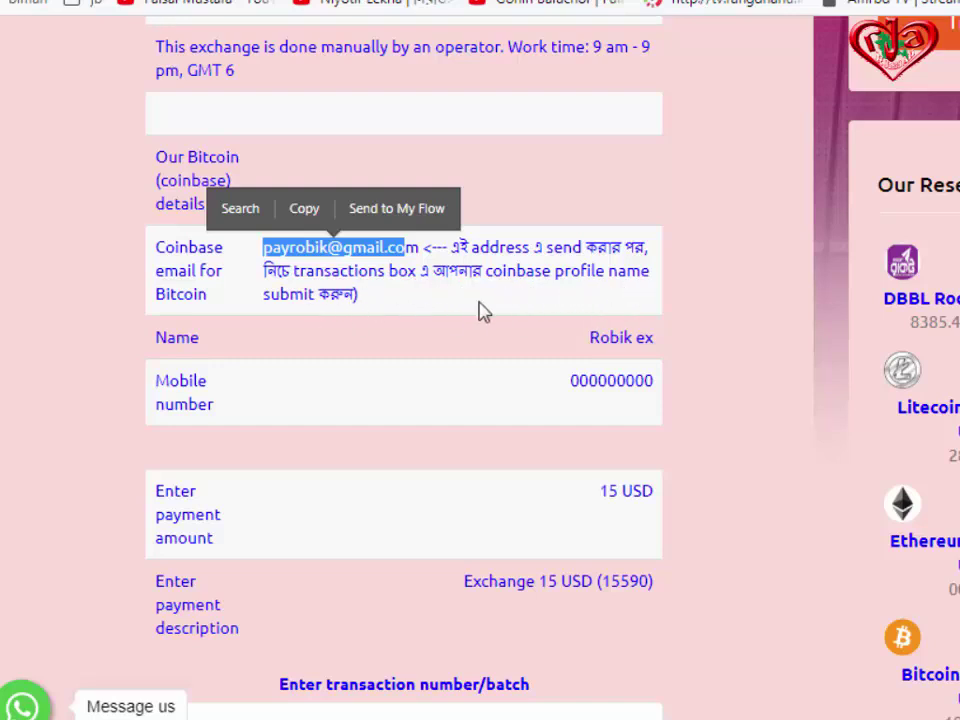
scroll(446, 621, down, 1)
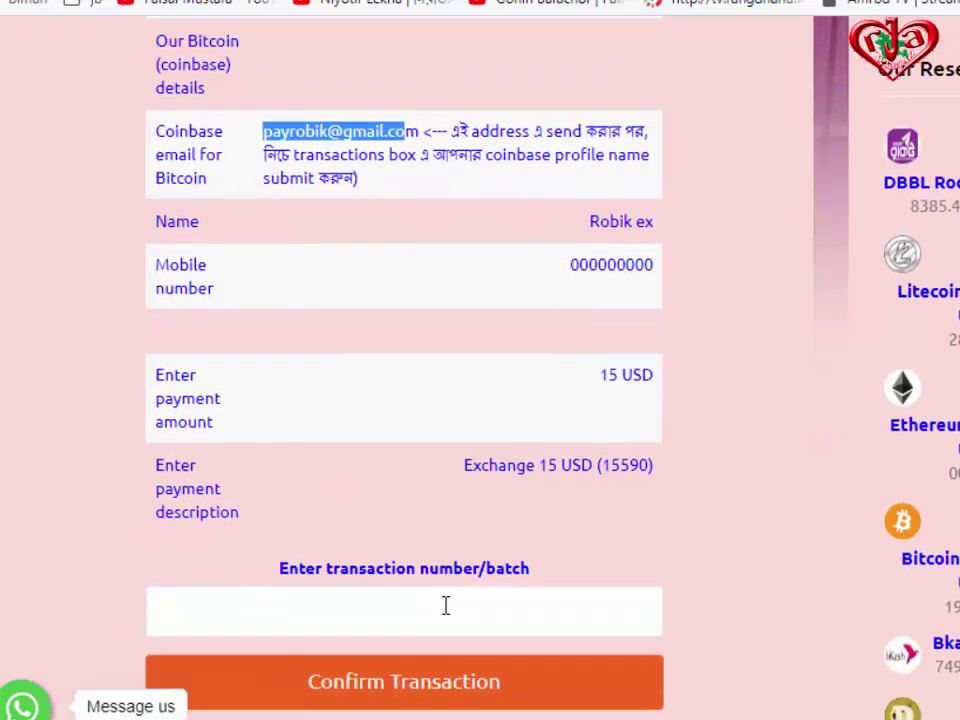
scroll(446, 600, up, 1)
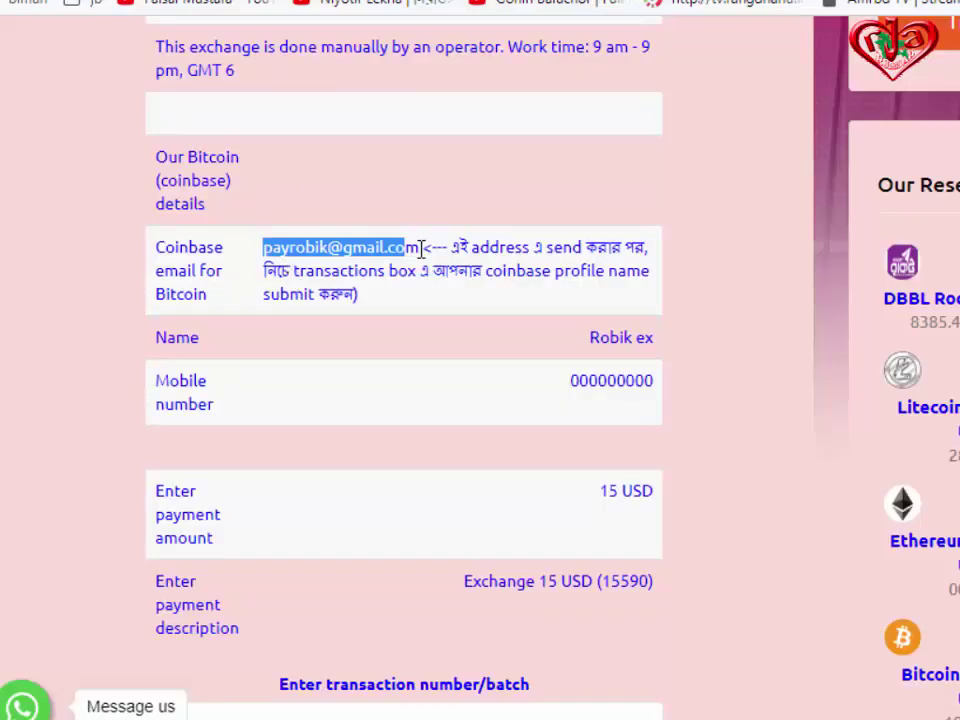
click(422, 247)
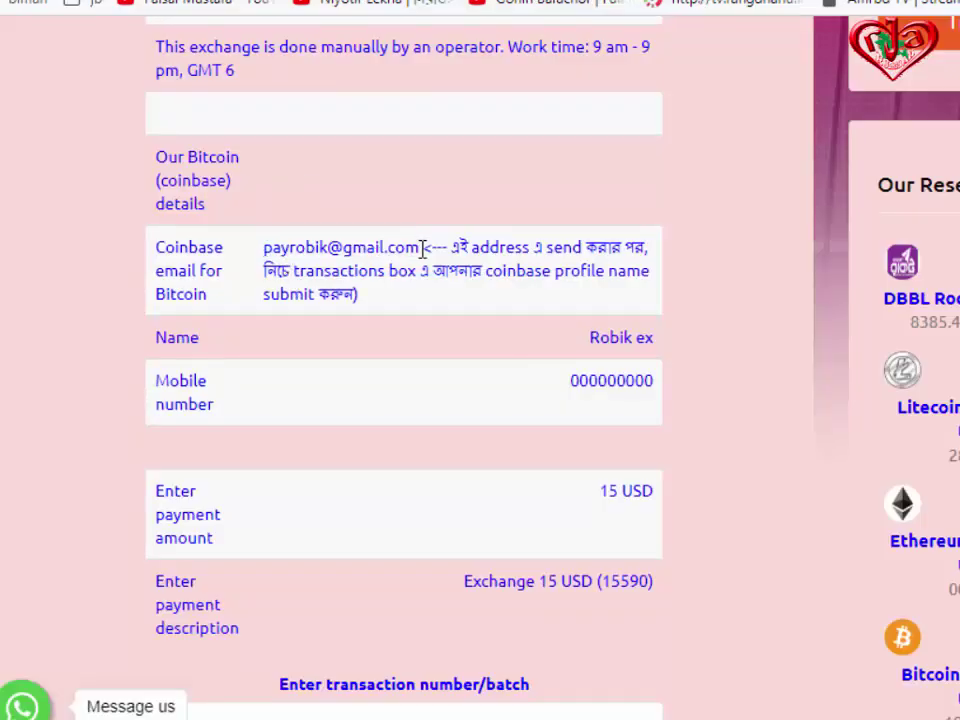
drag(422, 247, 263, 247)
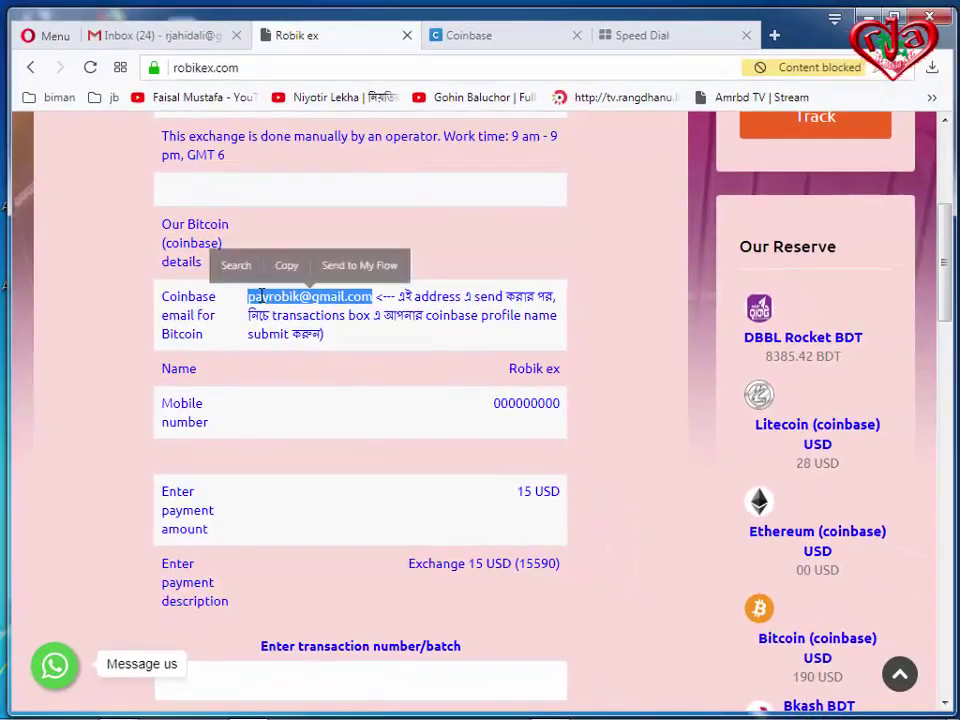
right_click(260, 297)
Copy the exchange's email and switch to the Coinbase dashboard showing the BDT4,107.47 balance.
click(308, 366)
click(476, 36)
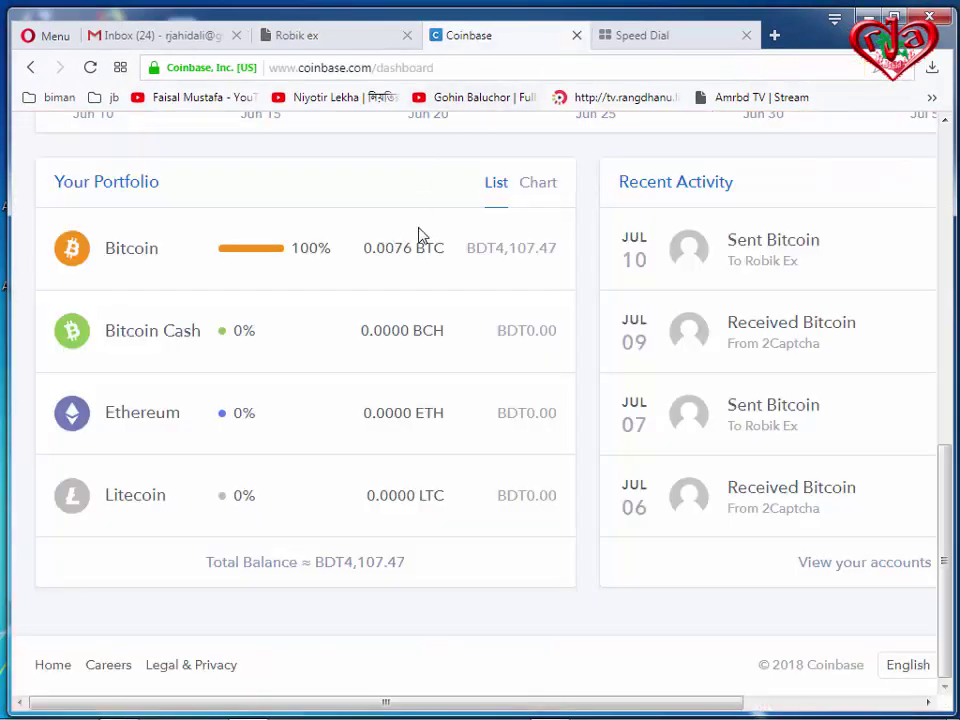
scroll(391, 388, up, 2)
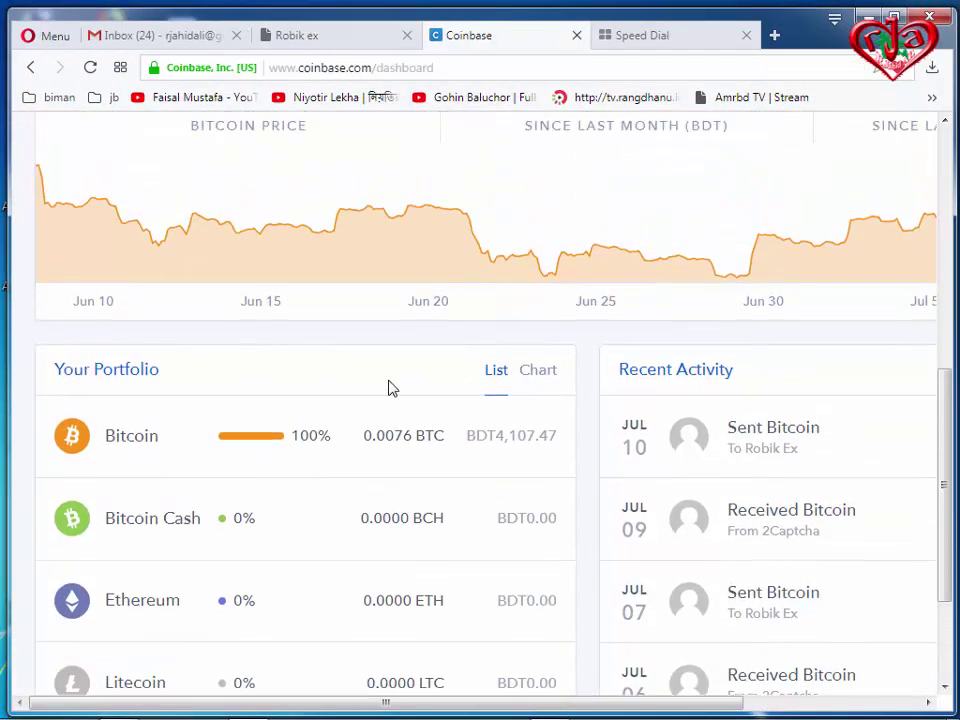
scroll(388, 388, up, 5)
scroll(362, 440, down, 1)
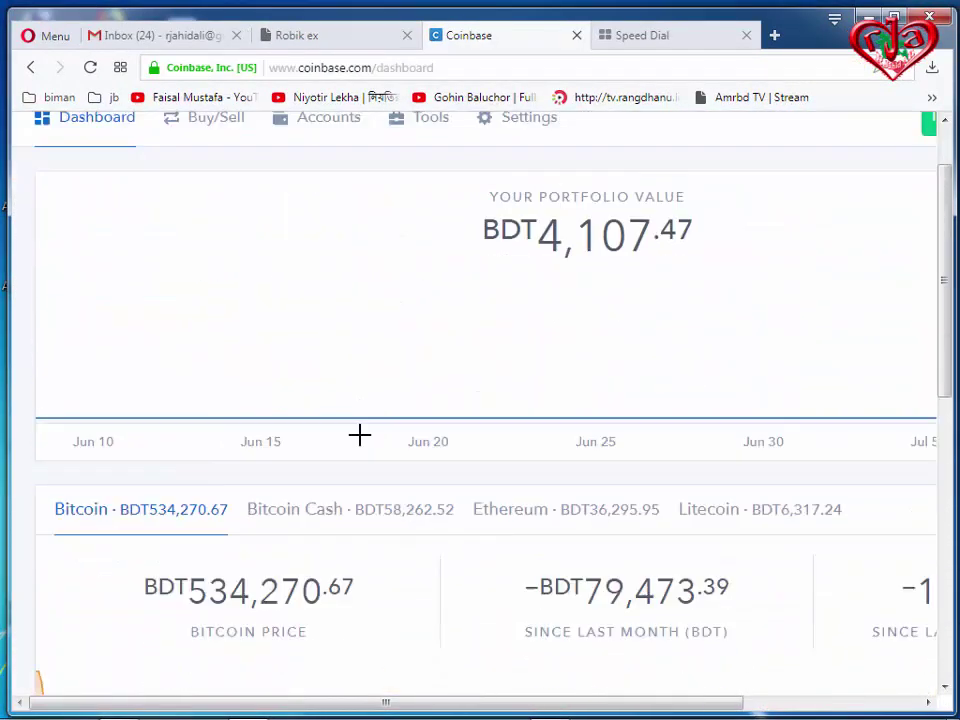
scroll(360, 435, down, 2)
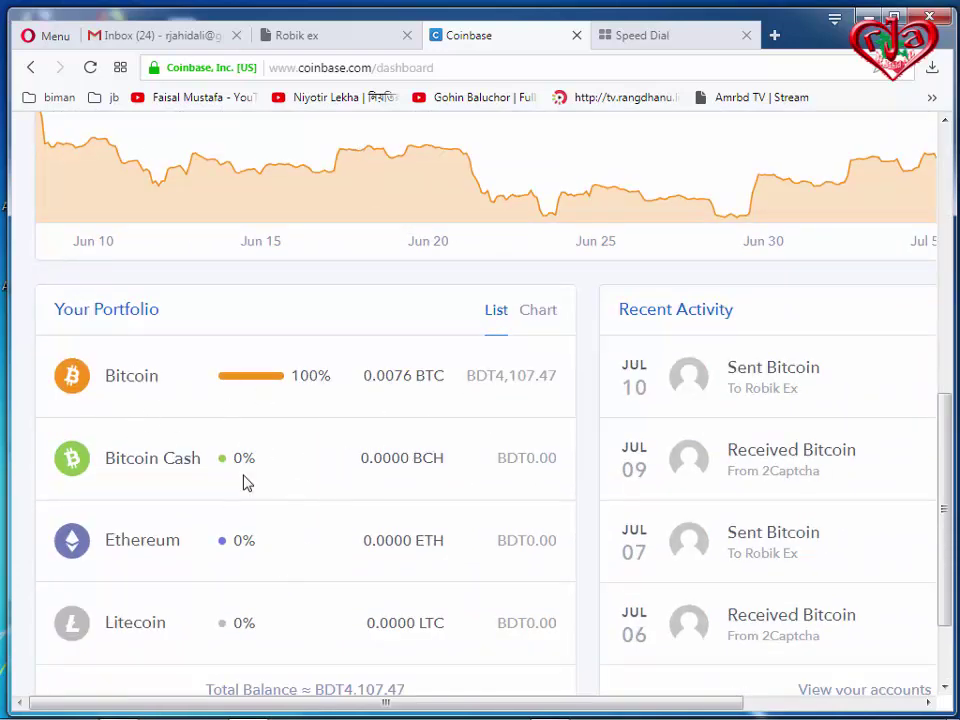
scroll(311, 476, up, 3)
scroll(311, 476, up, 3)
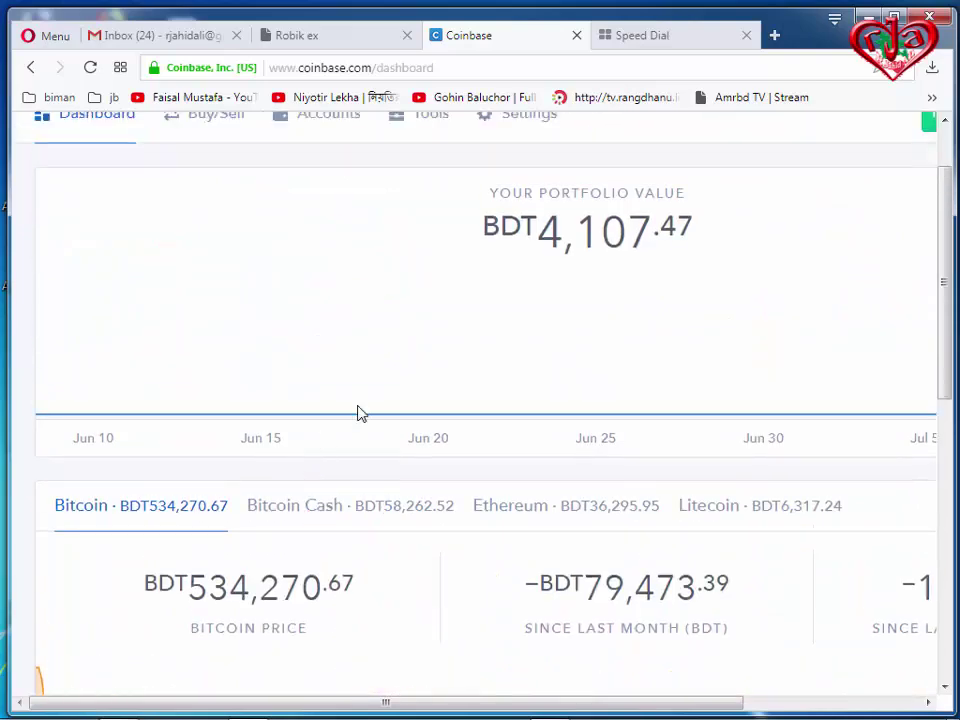
Open Accounts to view the BTC Wallet's 0.0076 BTC balance and its transactions.
click(360, 150)
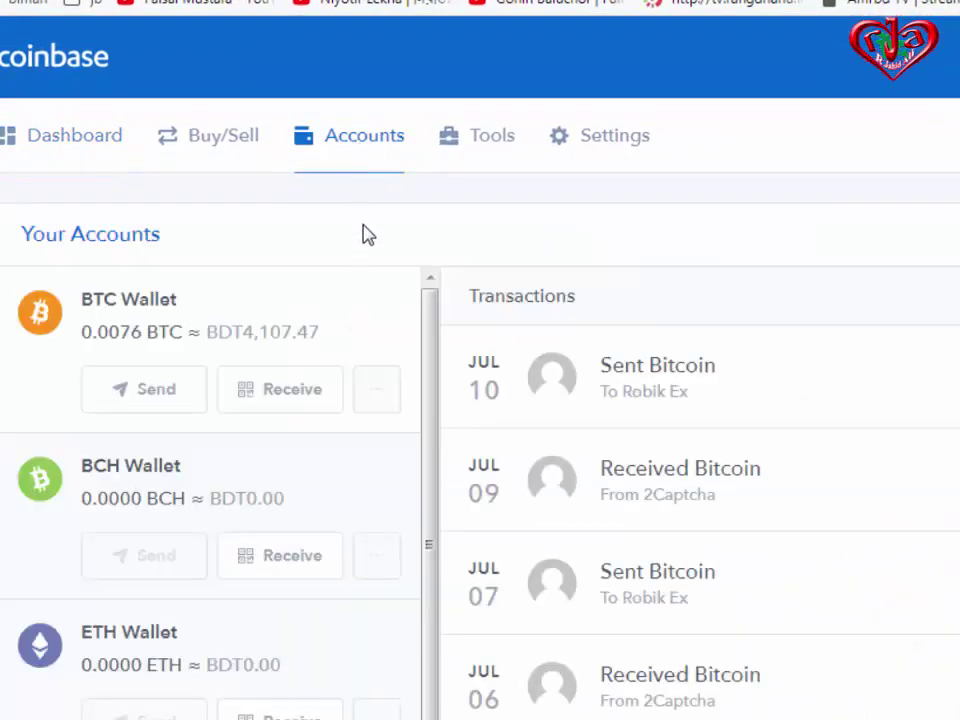
scroll(229, 379, down, 1)
scroll(229, 372, down, 1)
scroll(215, 382, up, 2)
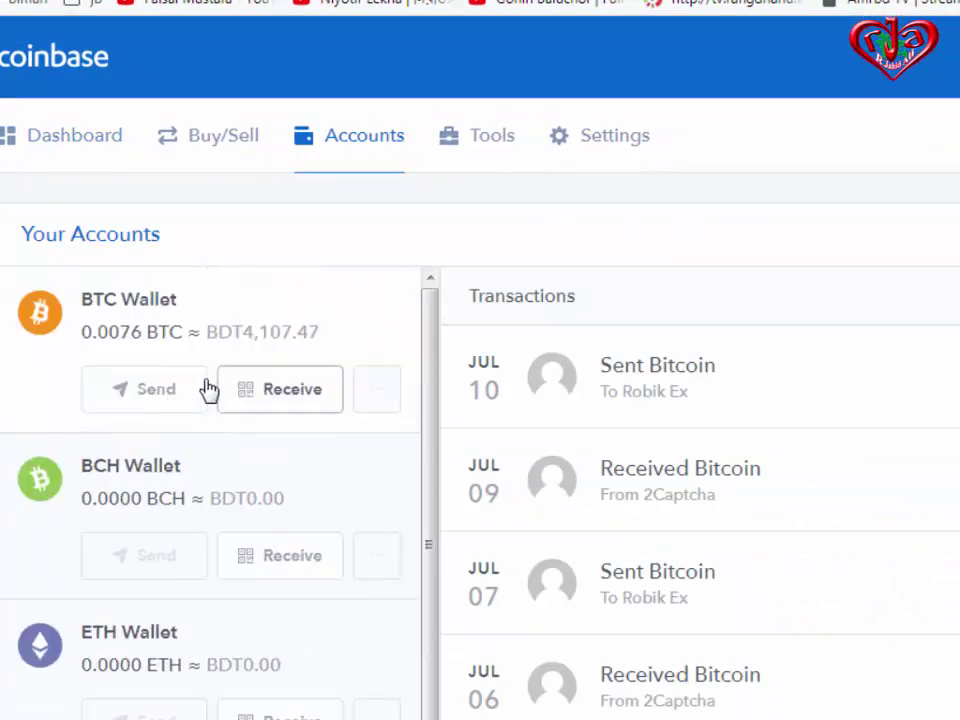
Start a BTC Wallet send, paste the exchange's email as recipient, and try the BTC and BDT amount fields.
click(155, 395)
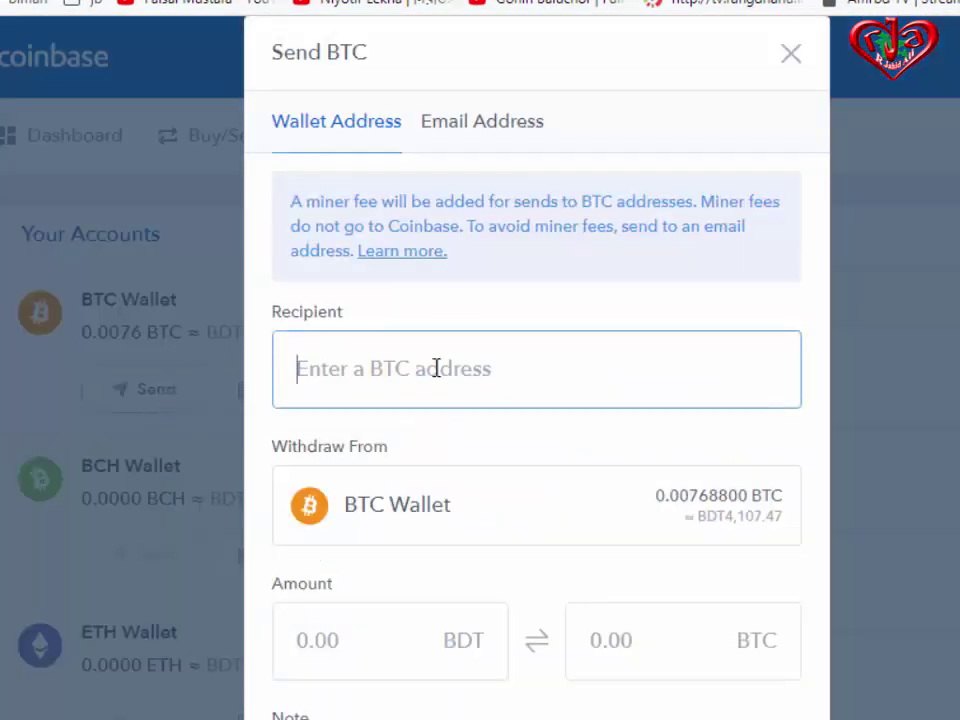
right_click(405, 370)
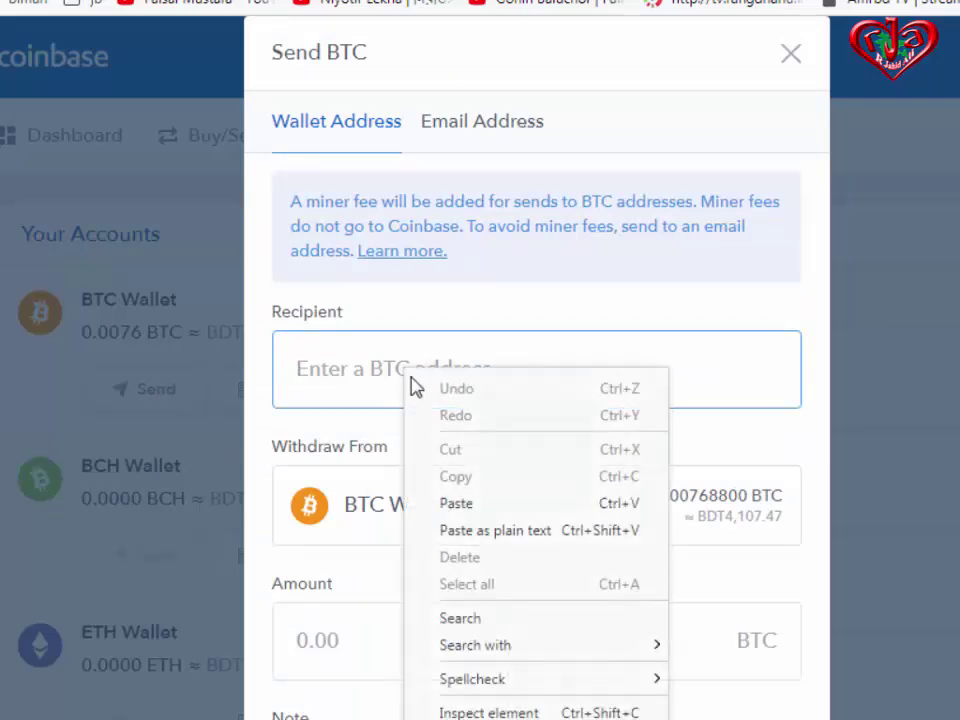
click(463, 502)
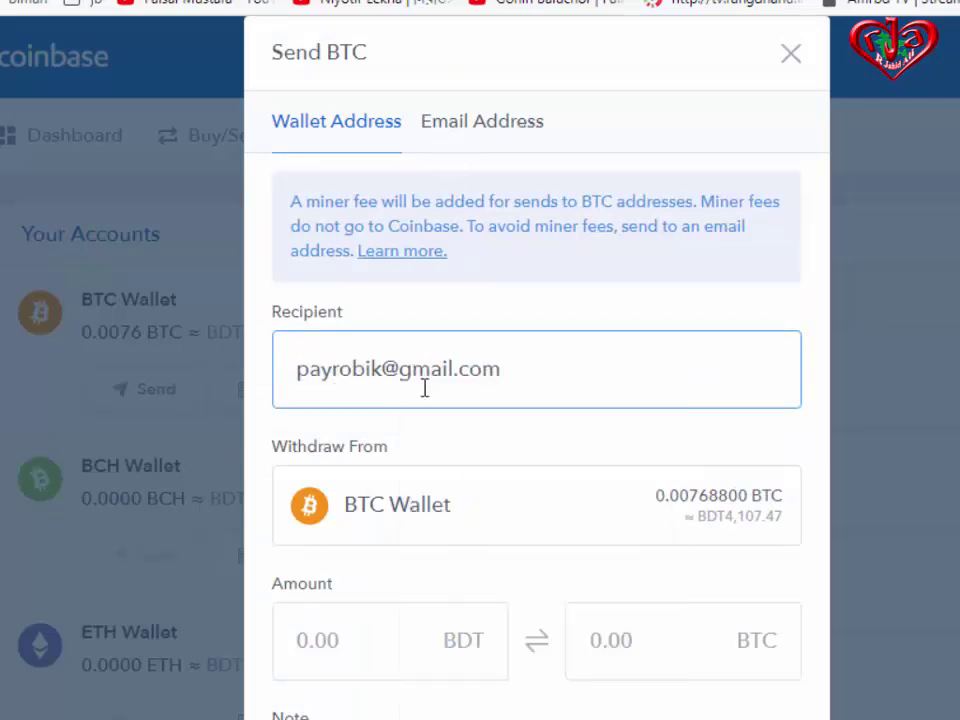
scroll(500, 373, down, 3)
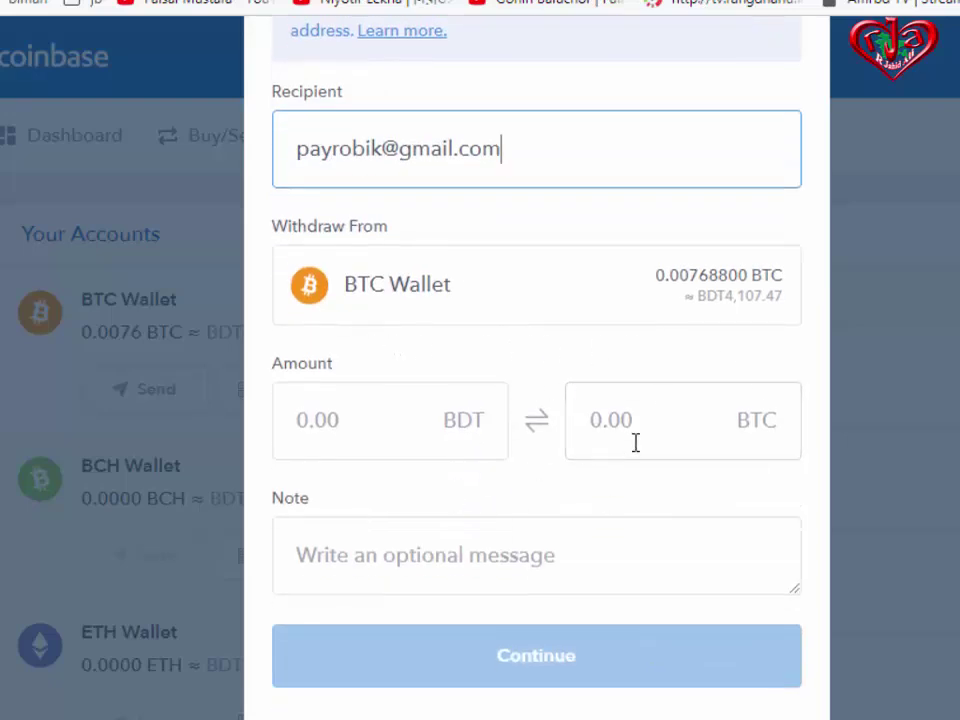
click(656, 426)
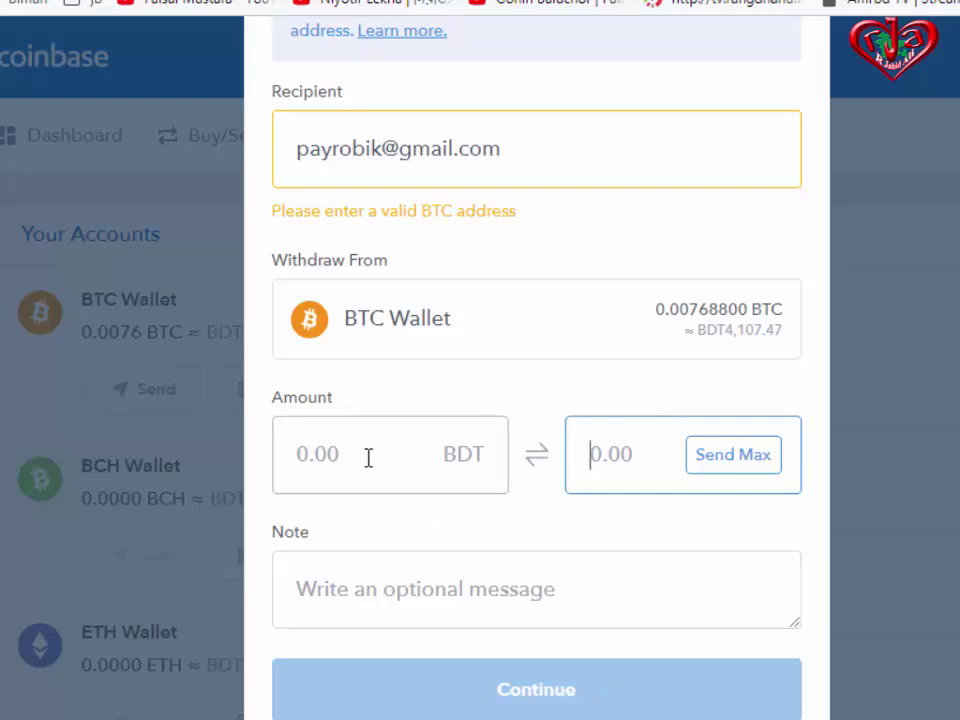
click(406, 455)
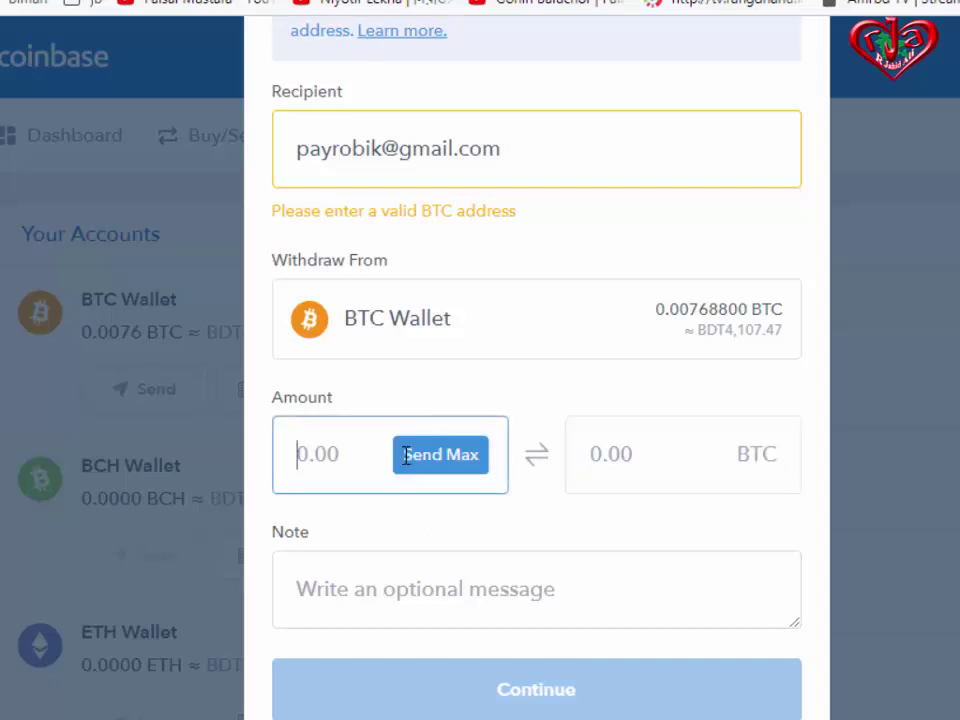
Enter 1230 BDT as the send amount, equal to 0.00246000 BTC from the BTC Wallet.
click(689, 461)
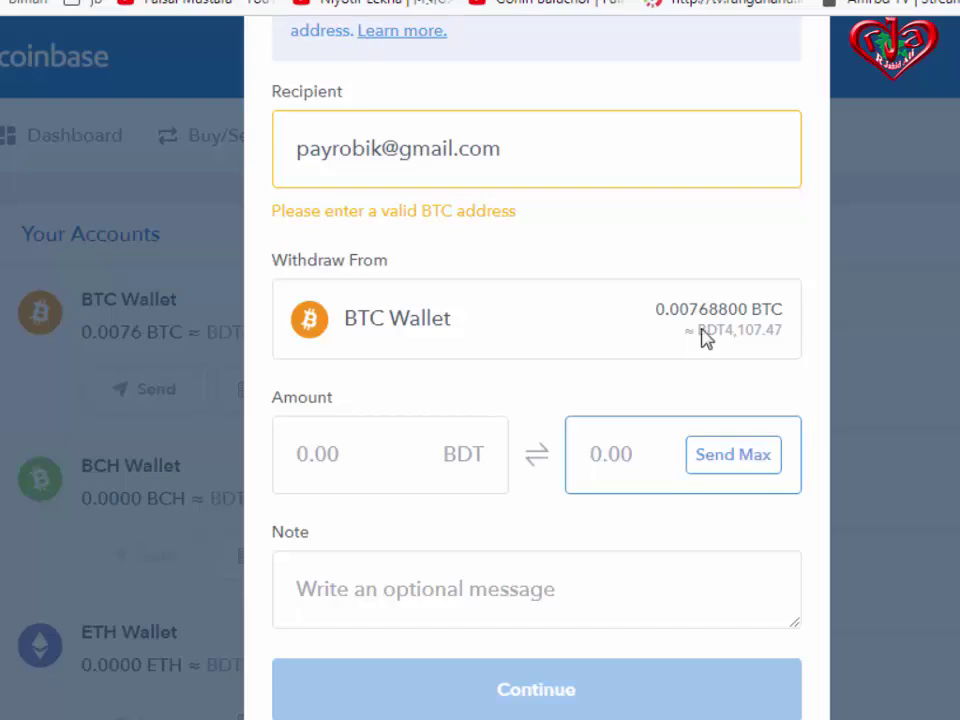
click(341, 457)
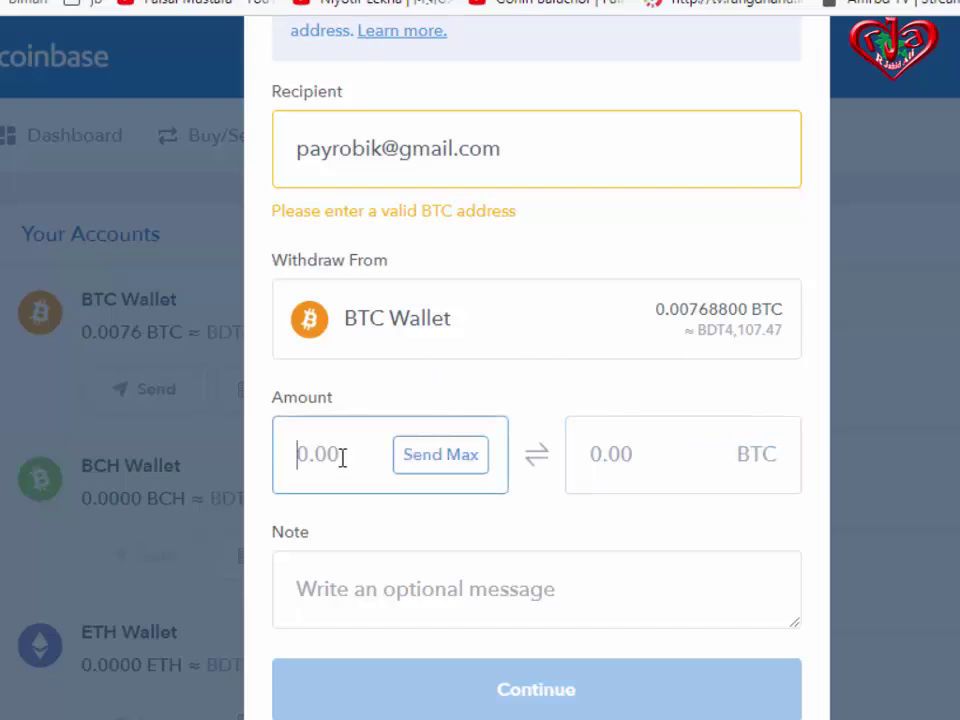
text(12)
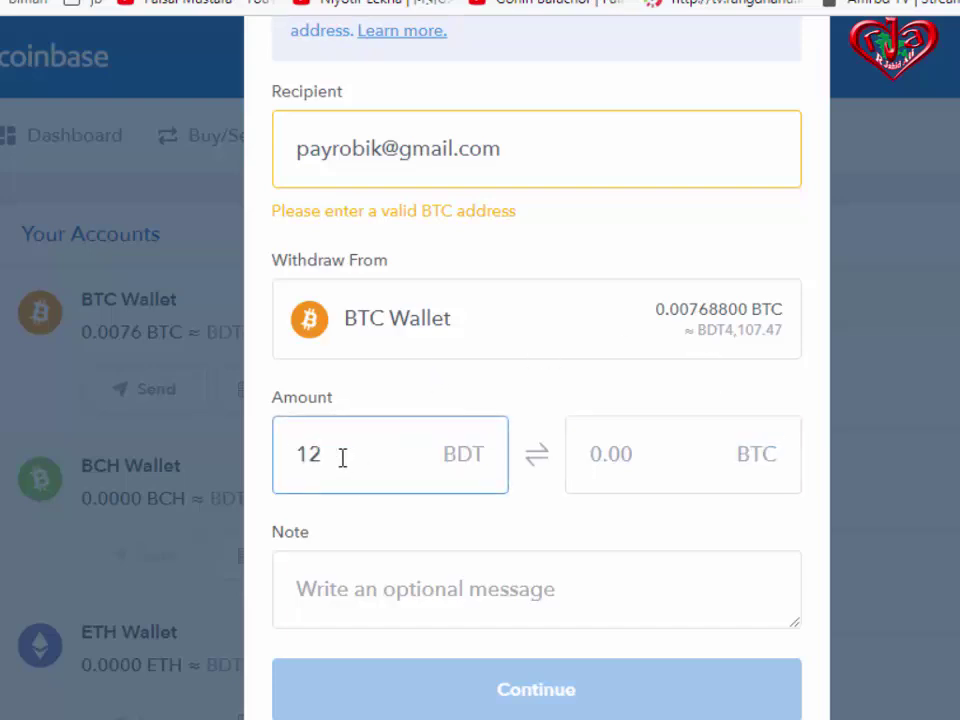
text(.)
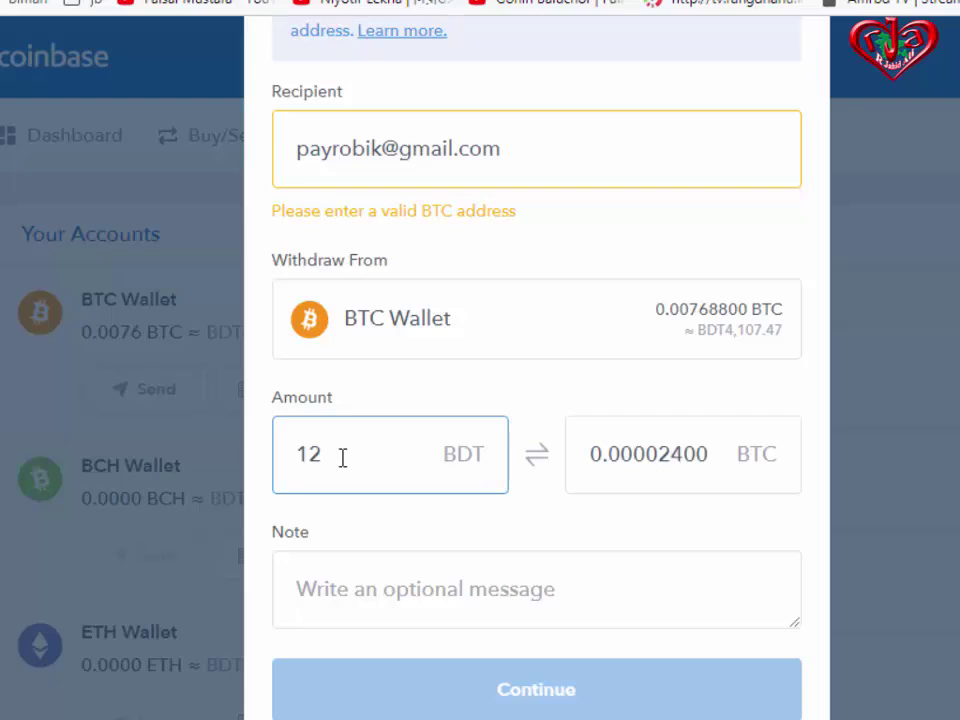
text(30)
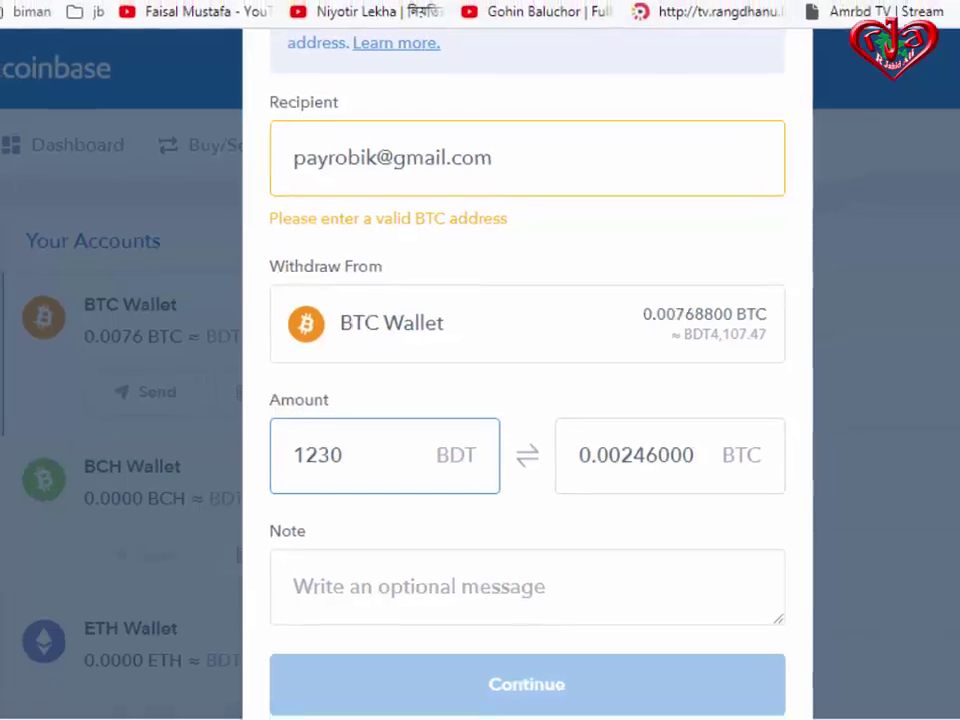
key(ctrl+t)
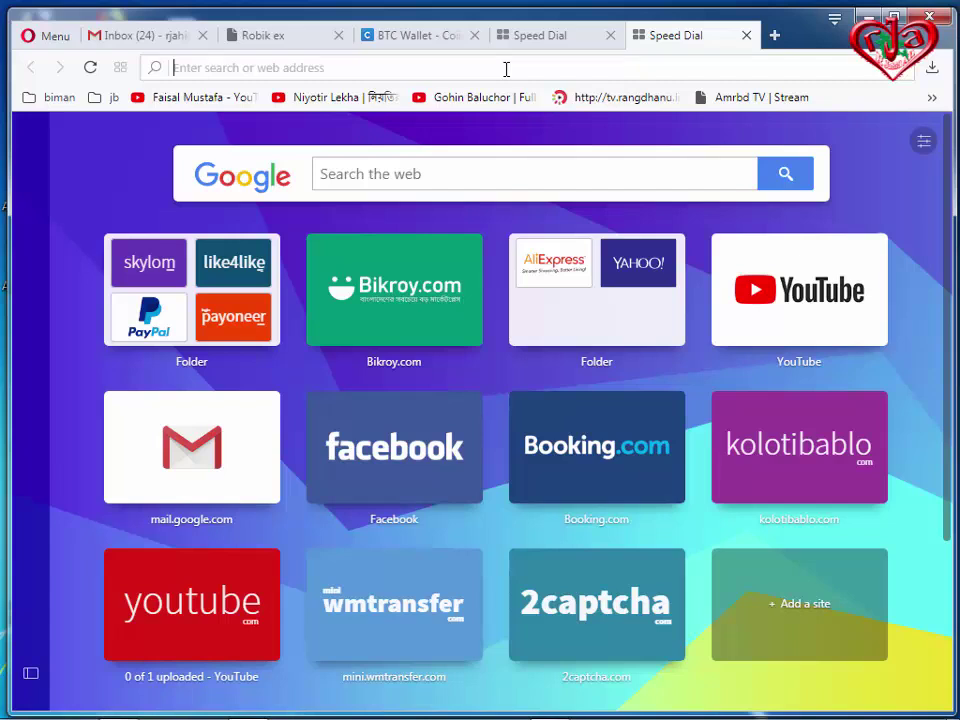
Search Google for 'BTC=USD?' to bring up the currency converter.
text(B)
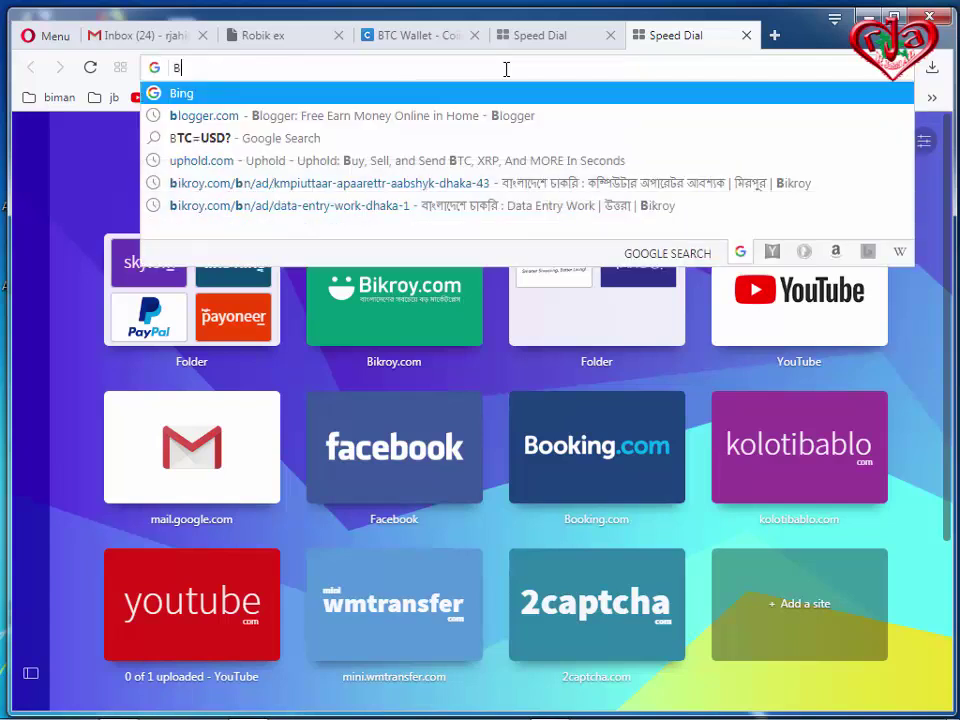
text(TC)
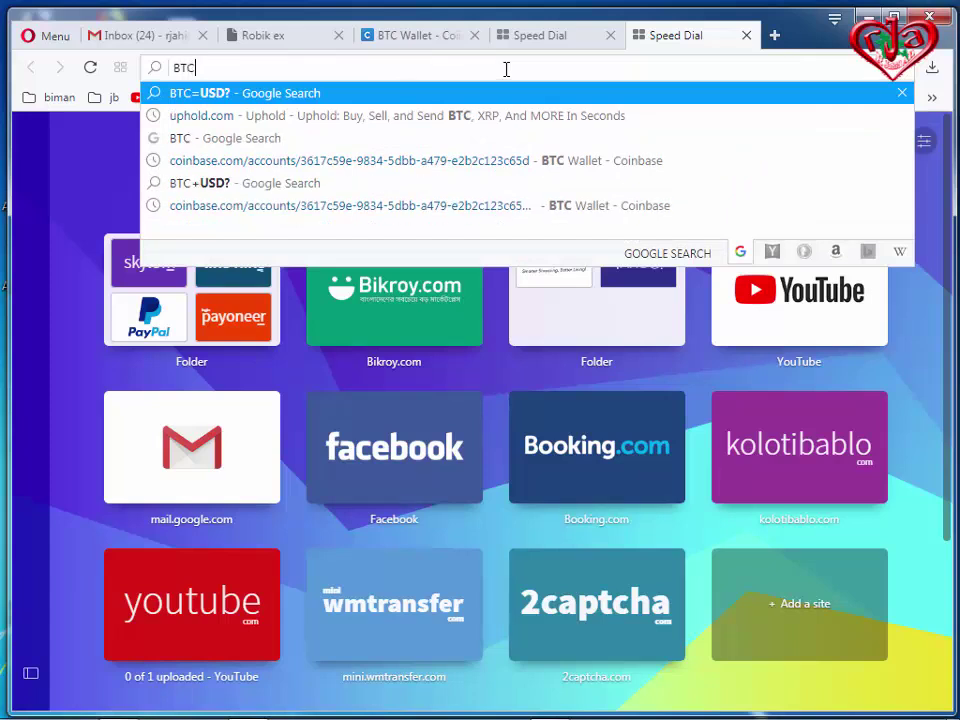
text(=Y)
key(BackSpace)
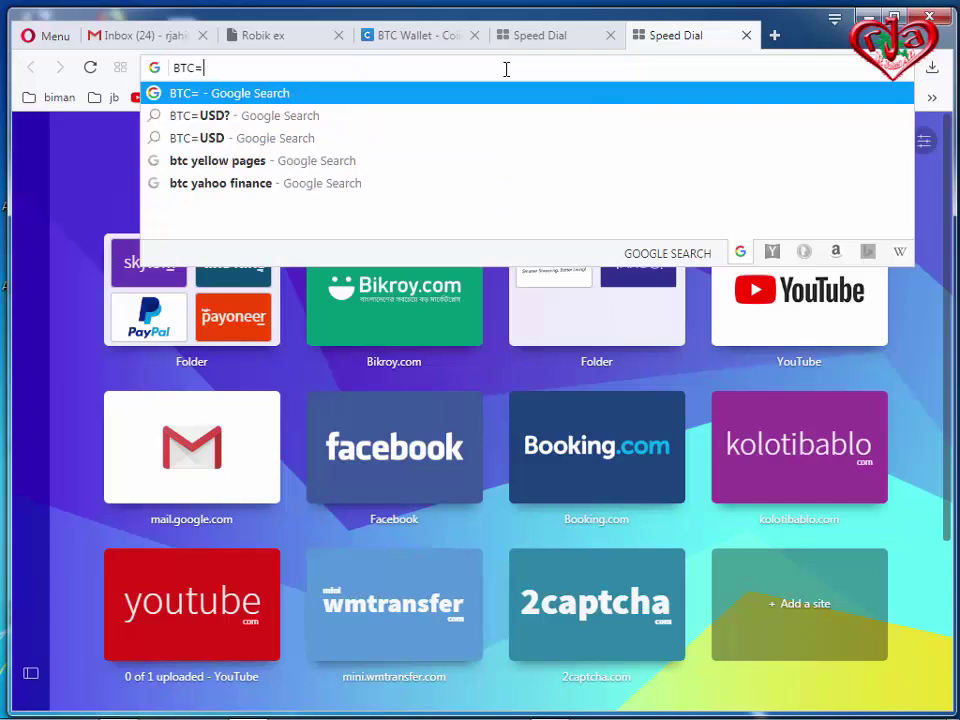
text(Y/)
key(BackSpace)
key(BackSpace)
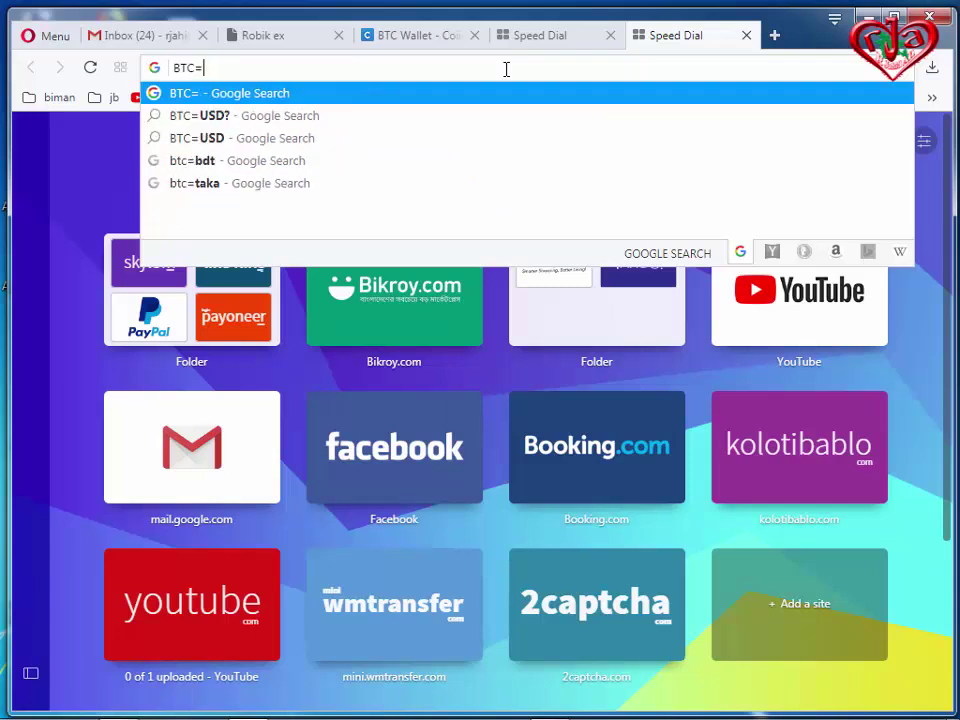
text(USD)
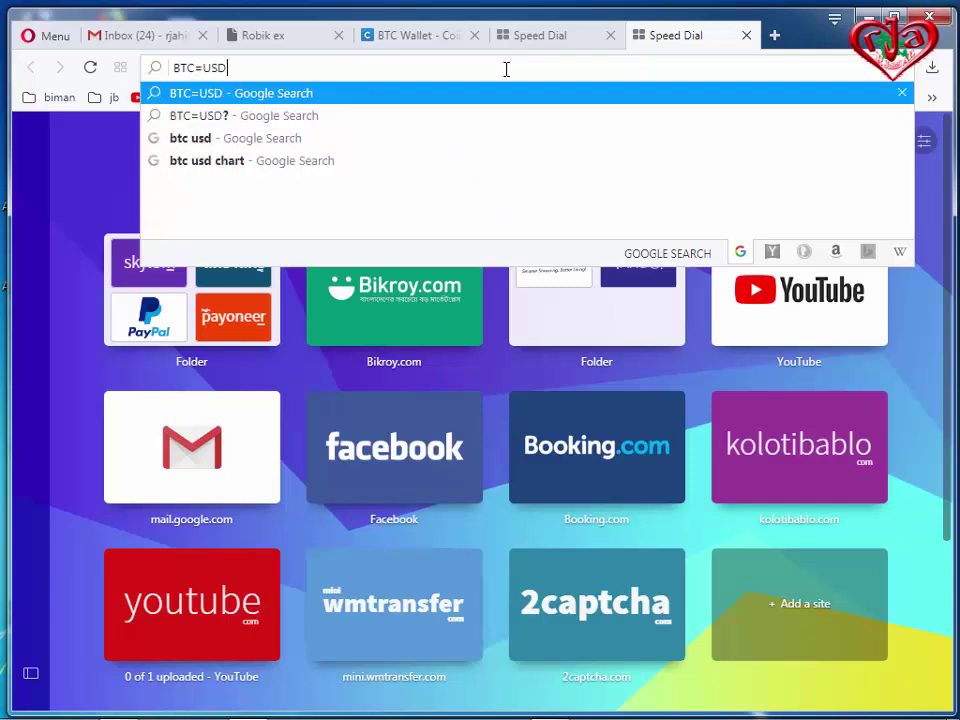
text(?)
key(Return)
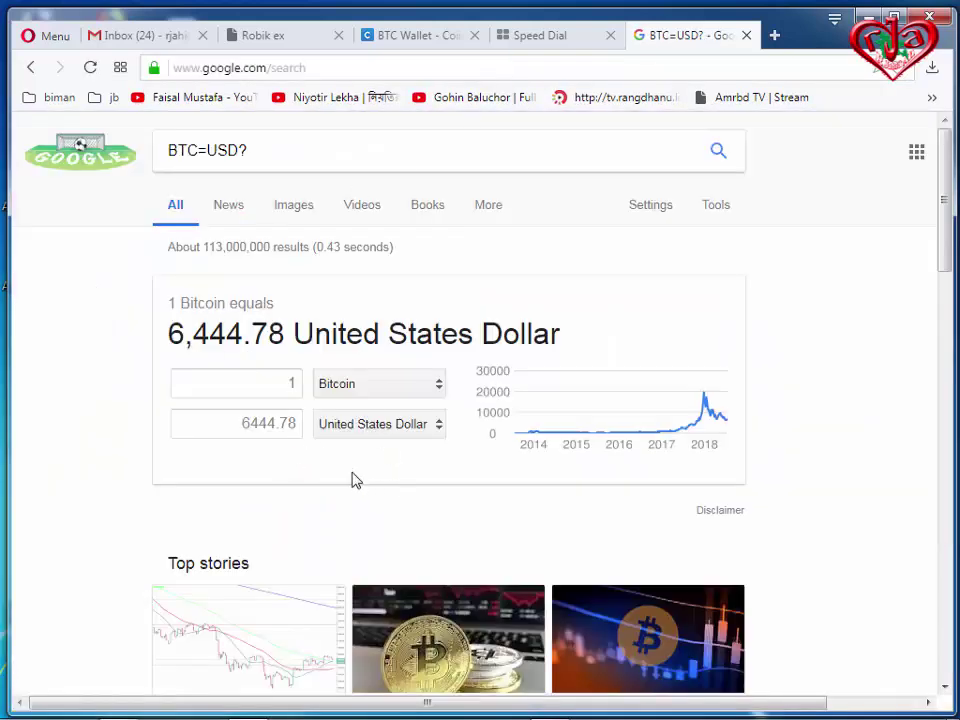
Convert 15 USD to Bitcoin and copy the resulting 0.0023 BTC value.
click(284, 430)
drag(296, 424, 216, 446)
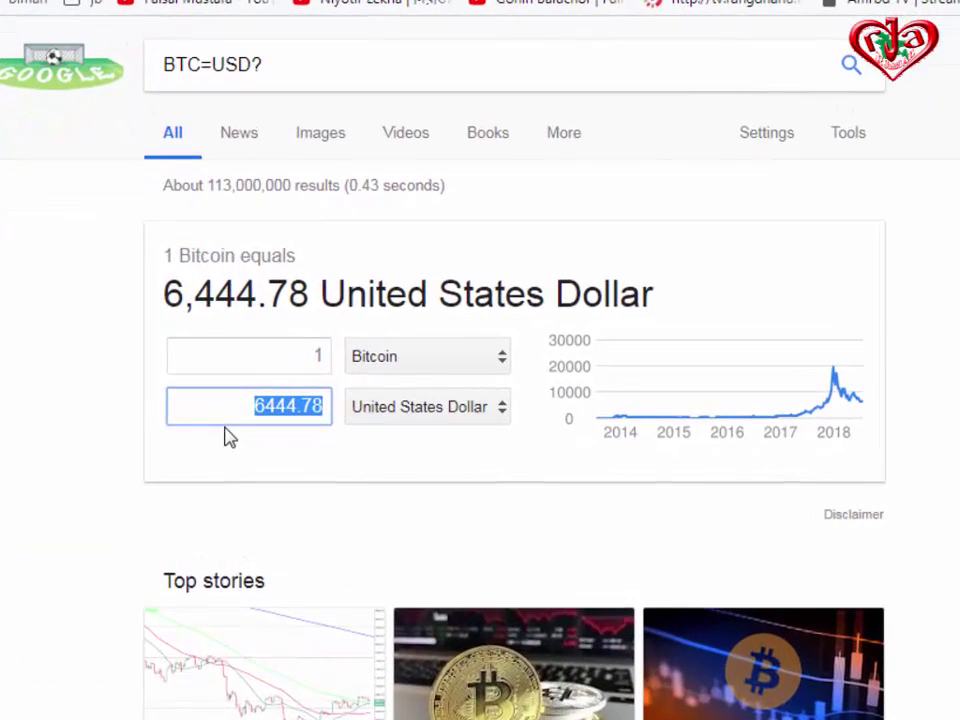
text(15)
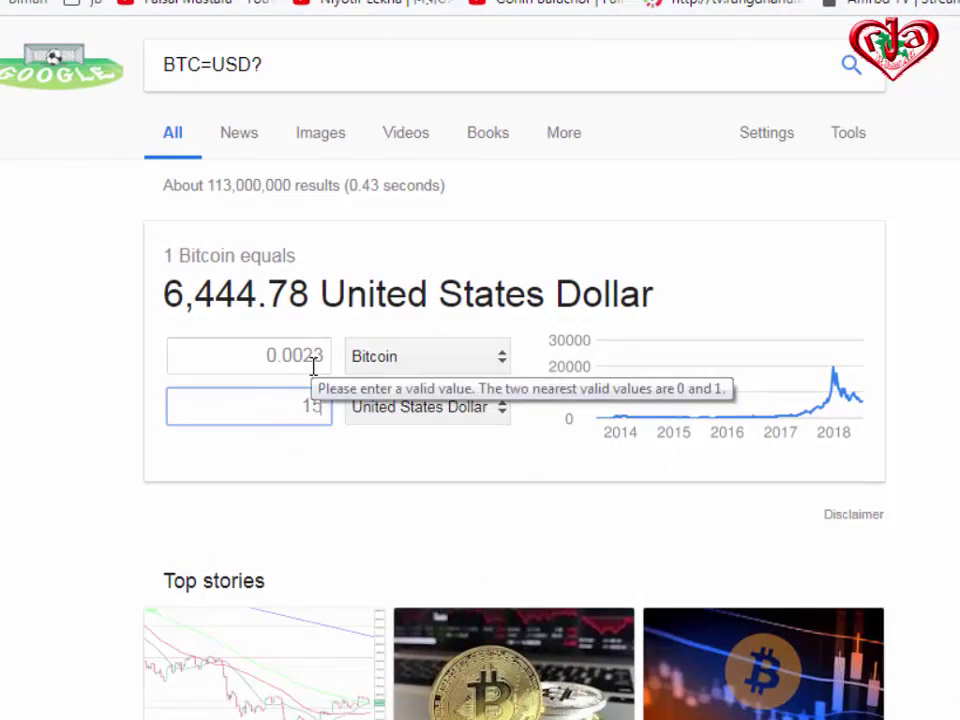
drag(326, 356, 258, 358)
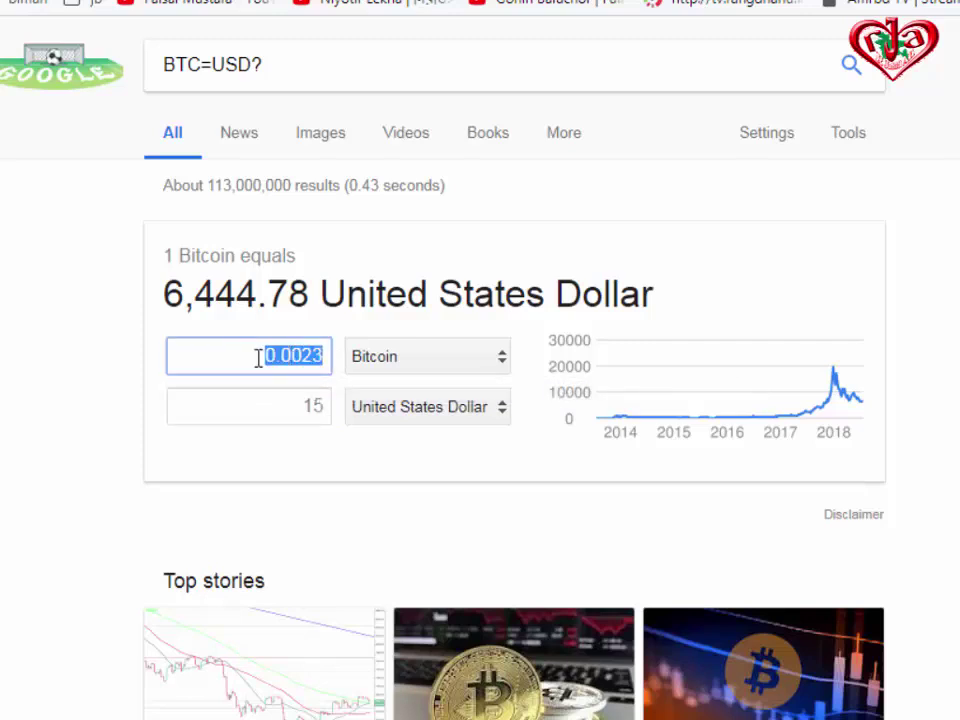
right_click(305, 365)
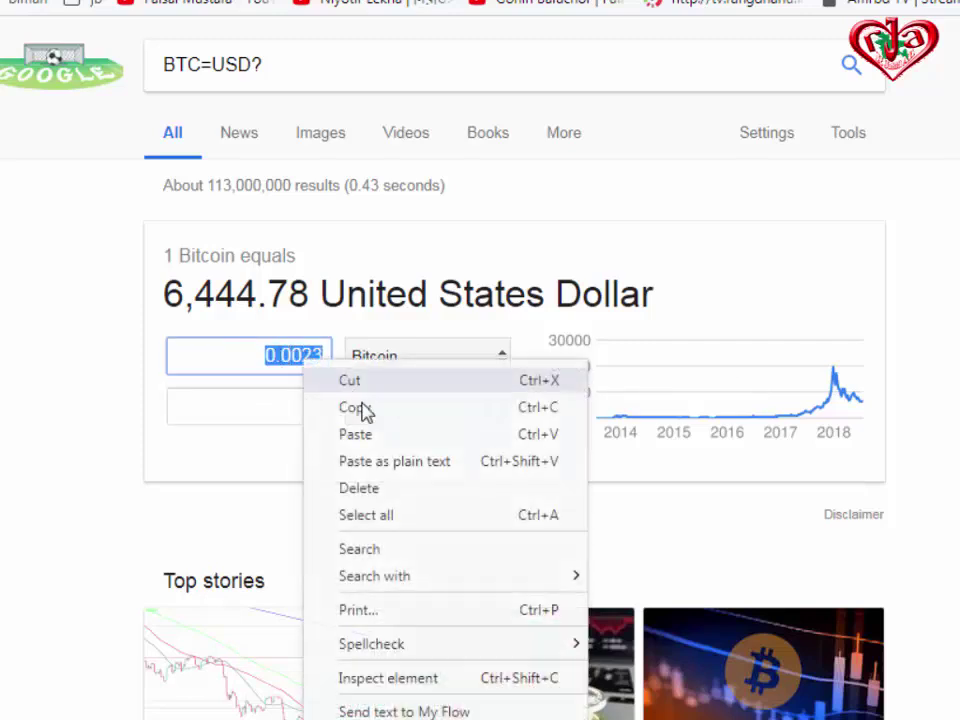
click(355, 407)
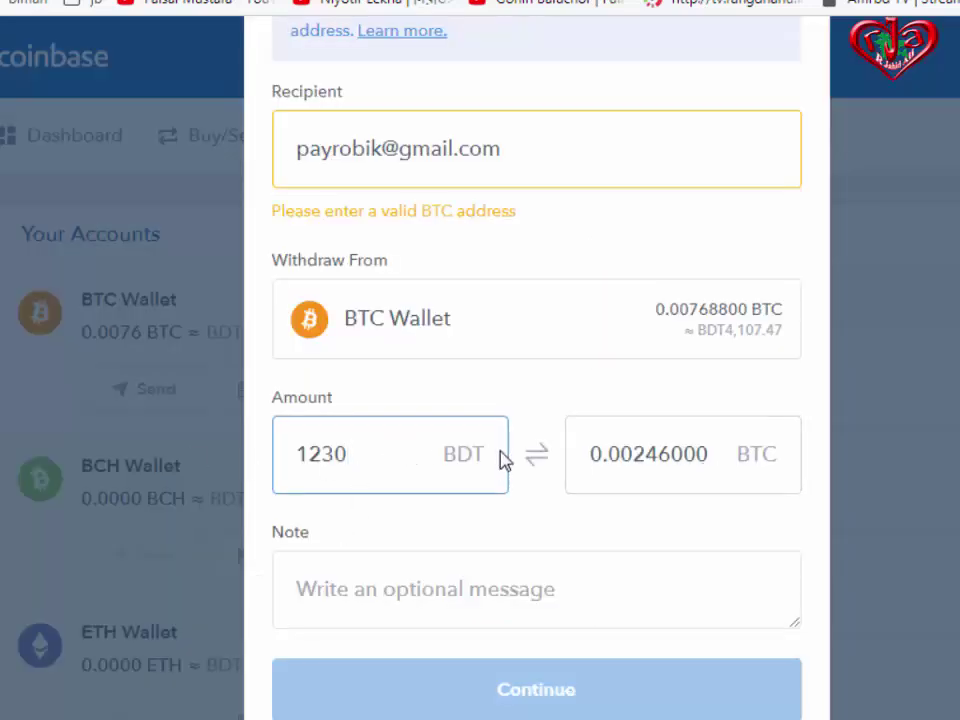
Replace the 1230 BDT amount with the pasted 0.0023 BTC, now 1229.58248 BDT.
drag(399, 454, 122, 494)
key(BackSpace)
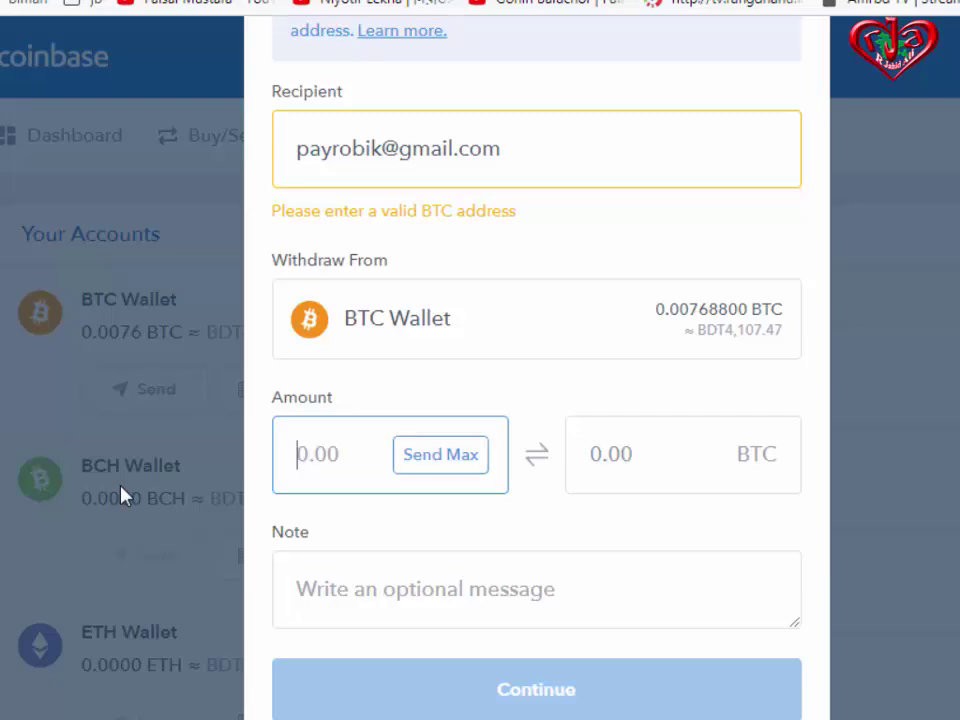
click(655, 463)
right_click(655, 463)
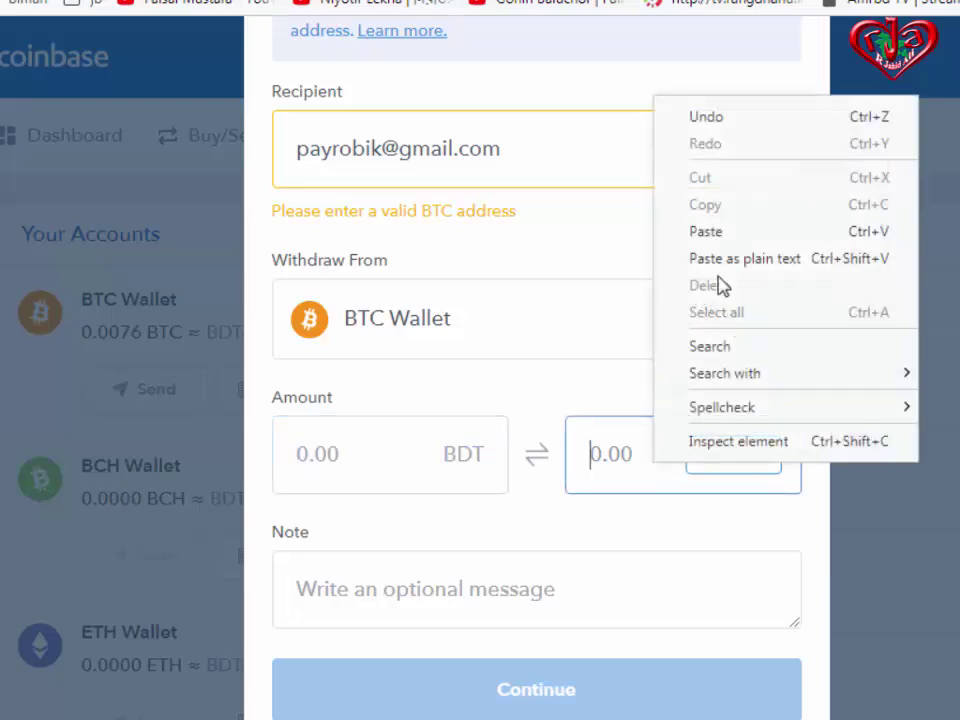
click(708, 230)
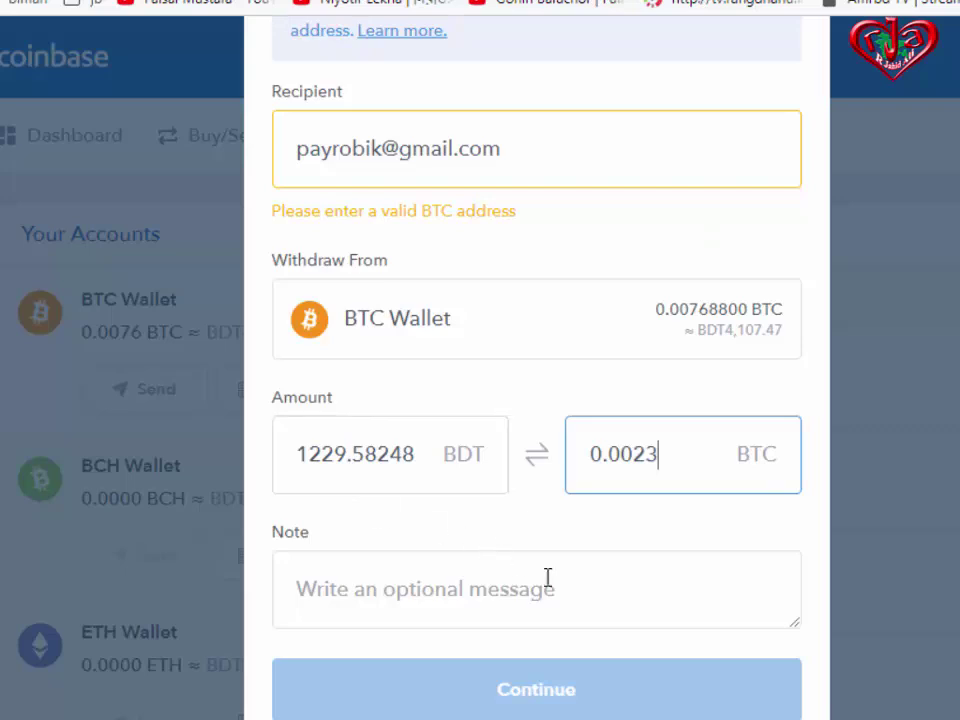
scroll(600, 590, down, 1)
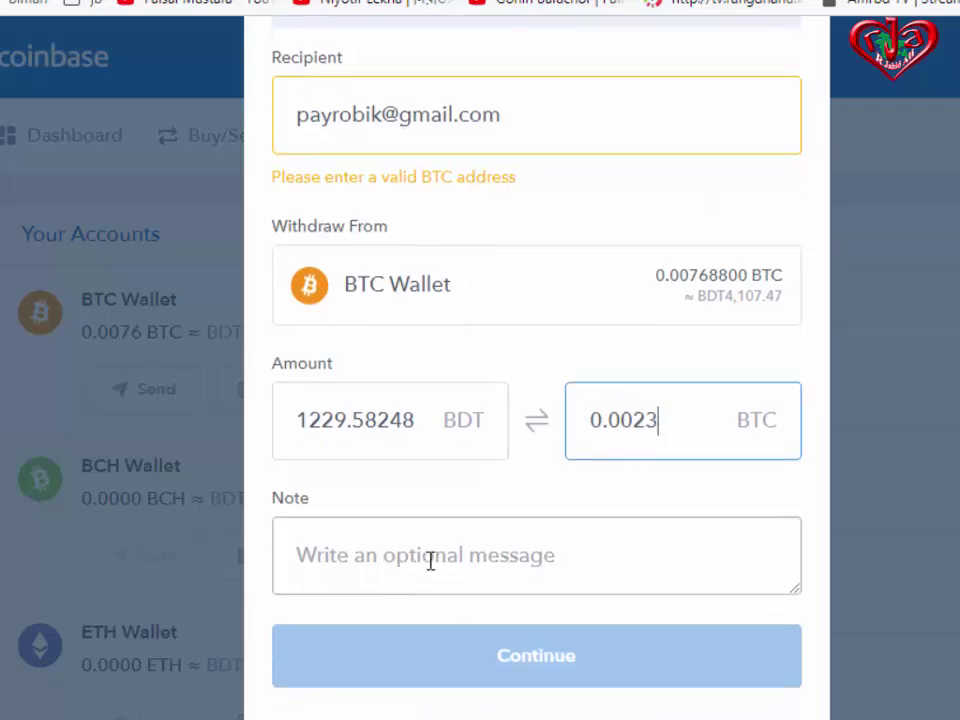
Start the transfer note with 'Please send USD to my DBBL'.
click(430, 562)
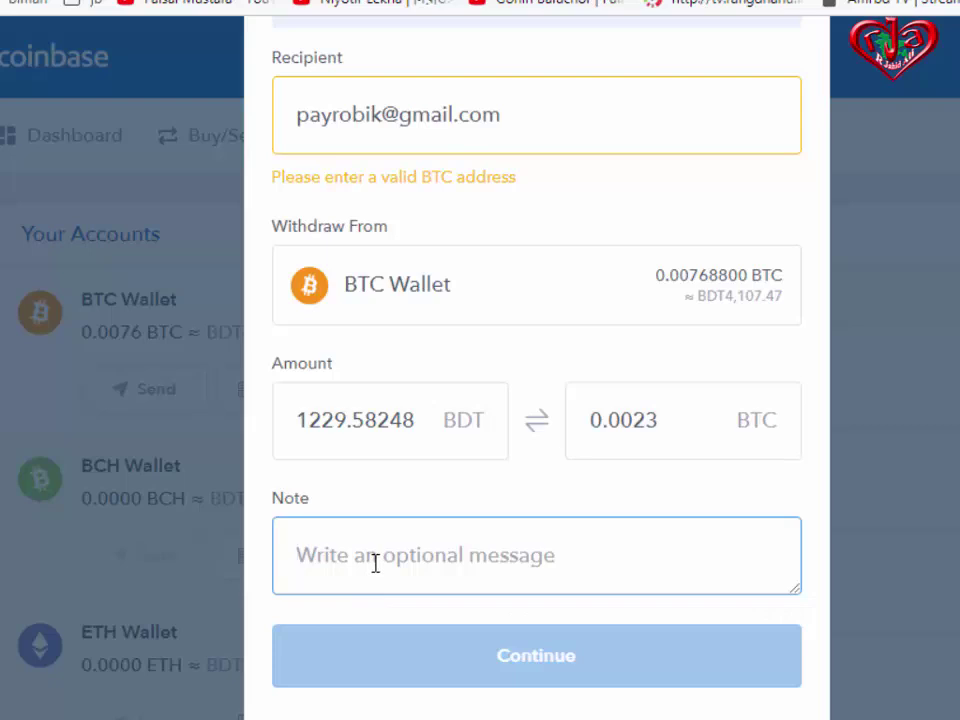
text(Ple)
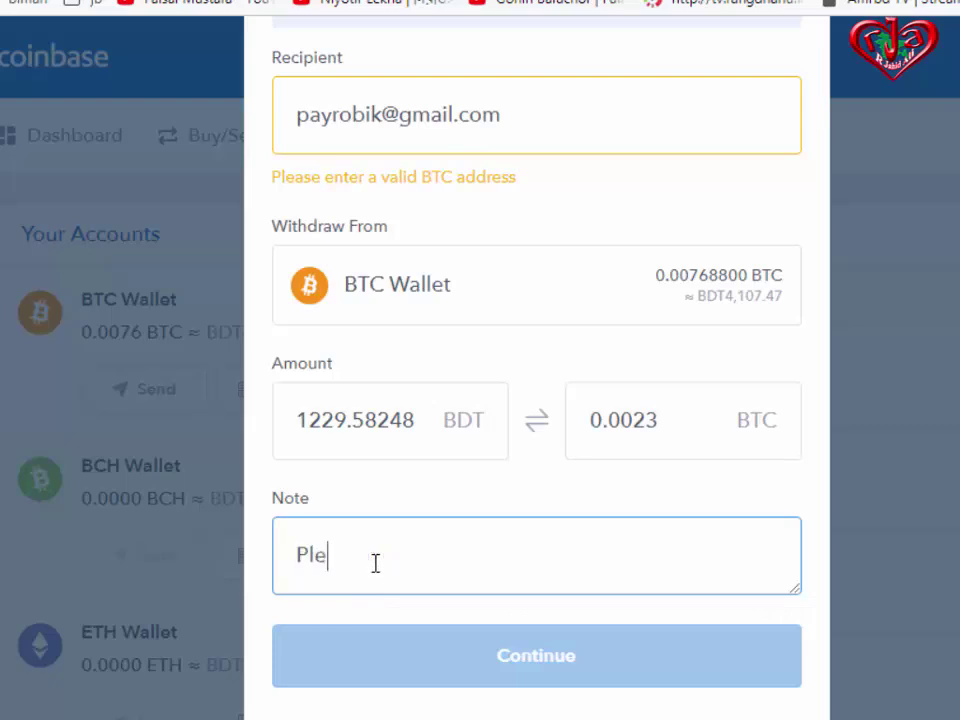
text(a)
text(se sen)
text(d )
text(U)
text(SD )
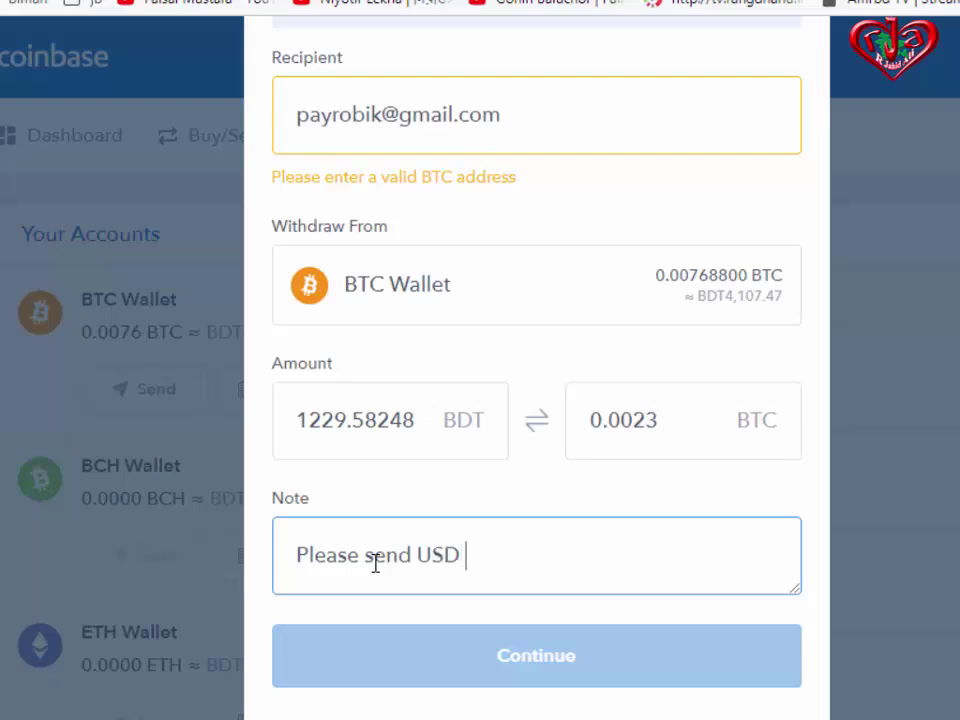
text(to )
text(my )
text(B)
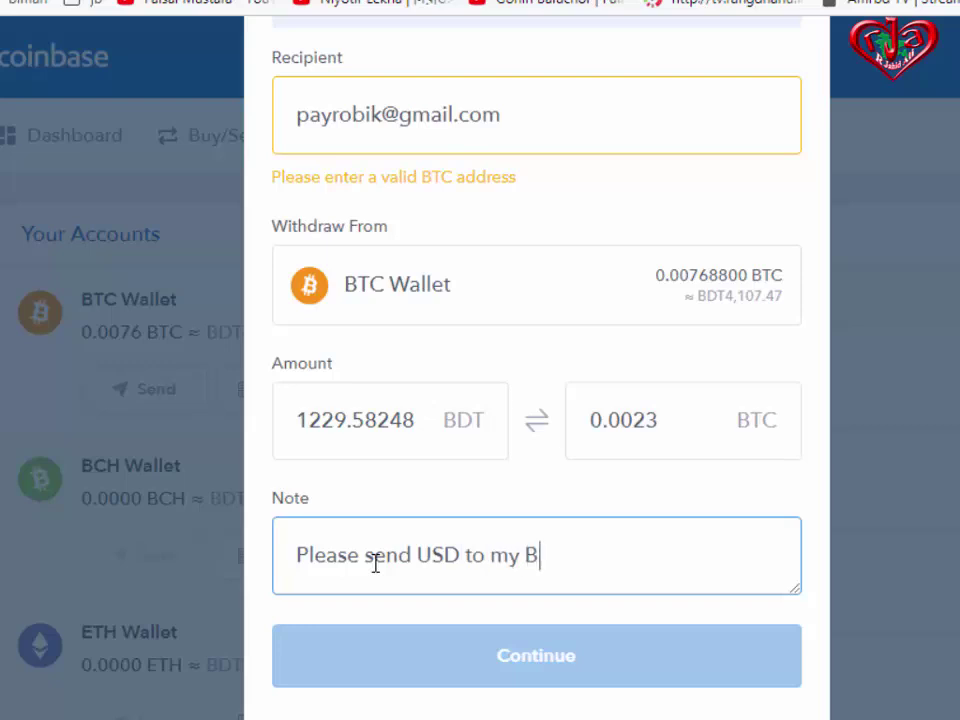
key(BackSpace)
text(DBB)
text(L z)
text(z)
key(BackSpace)
text(c)
key(BackSpace)
text(a)
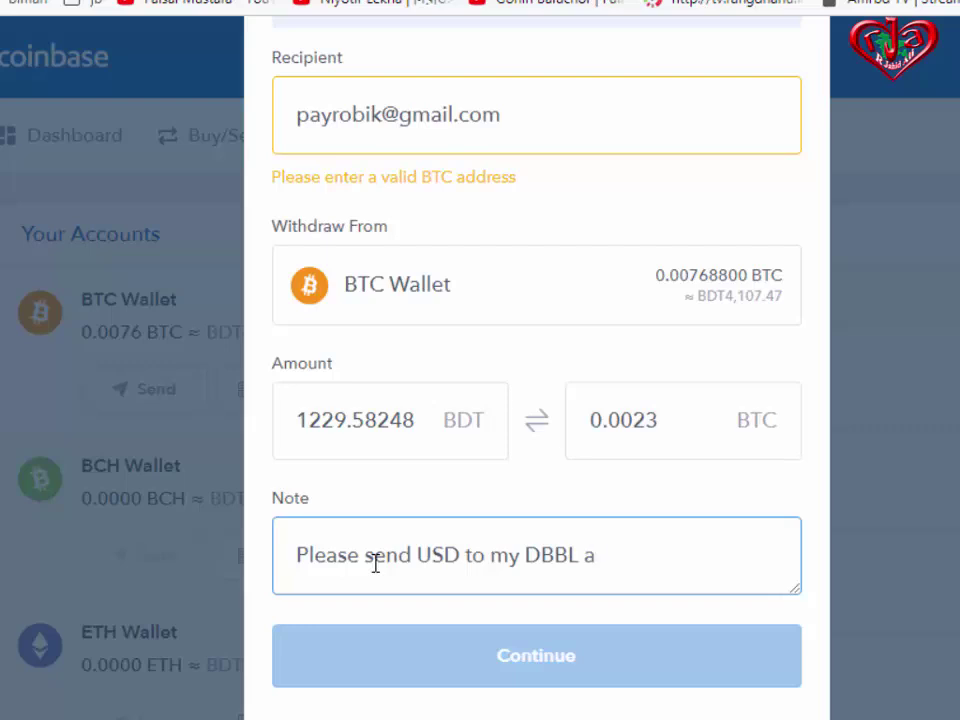
text(oin)
Finish the note by adding the user's DBBL bank account number.
key(BackSpace)
key(BackSpace)
key(BackSpace)
text(account )
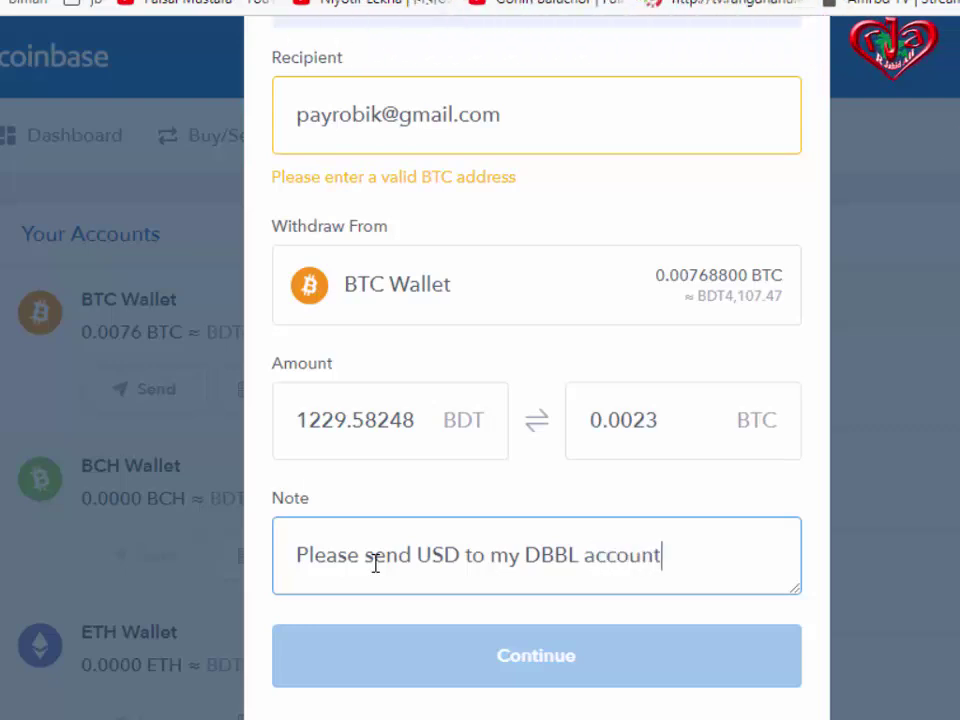
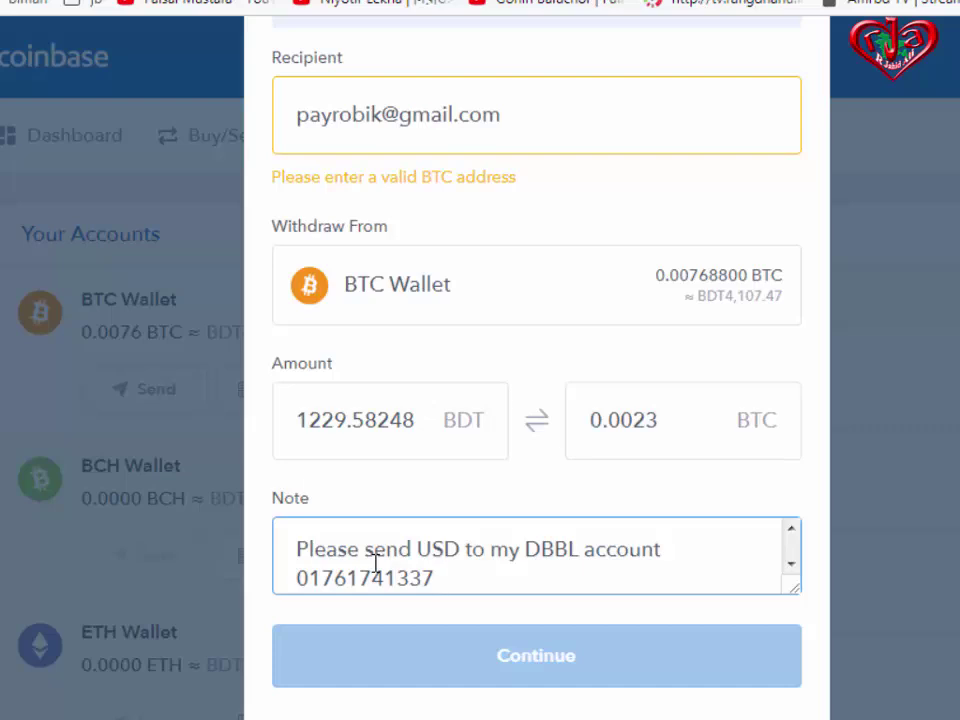
scroll(709, 574, down, 1)
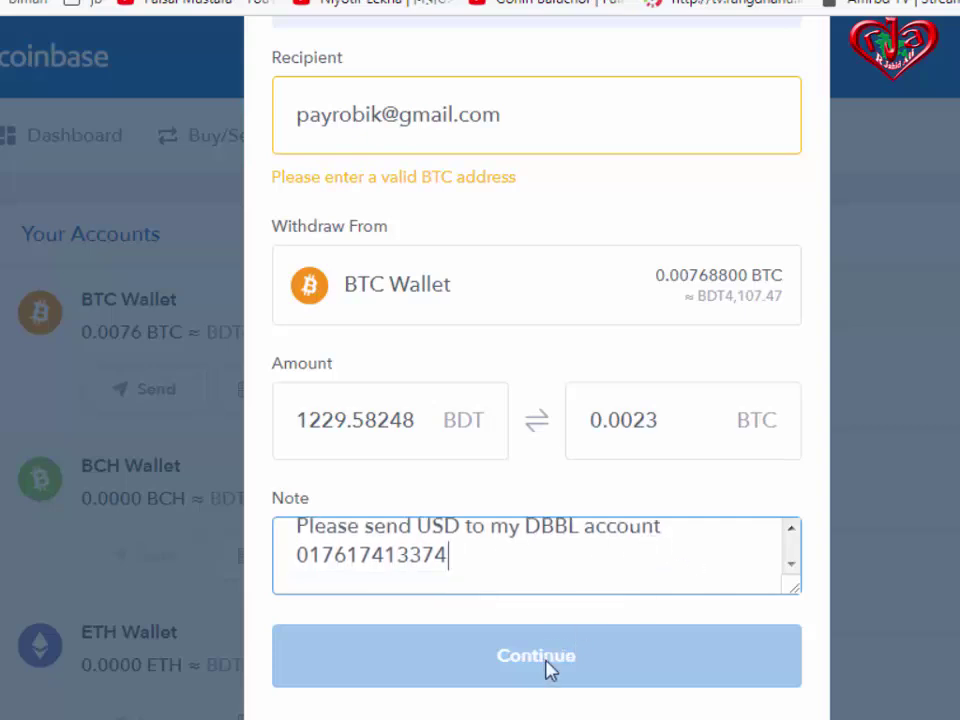
scroll(632, 640, down, 1)
scroll(508, 668, down, 2)
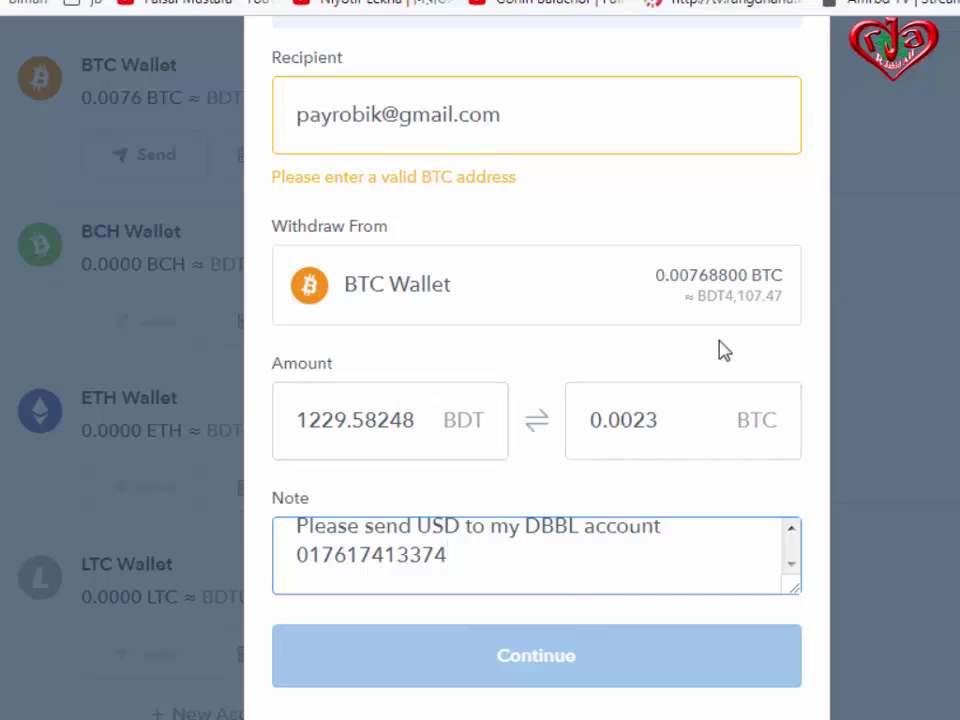
click(572, 130)
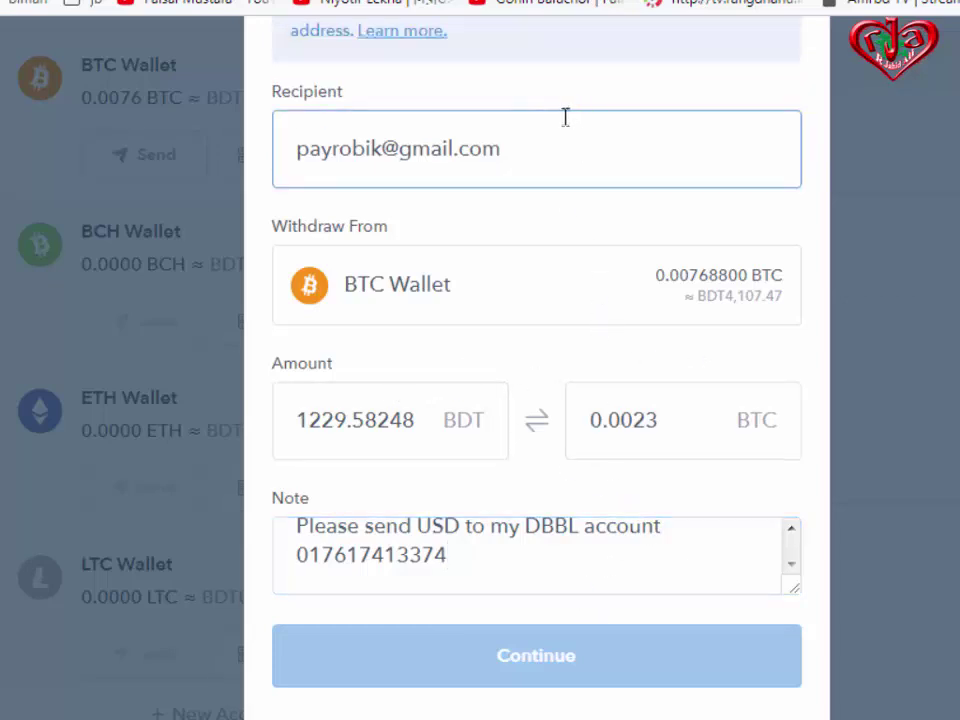
scroll(477, 632, up, 3)
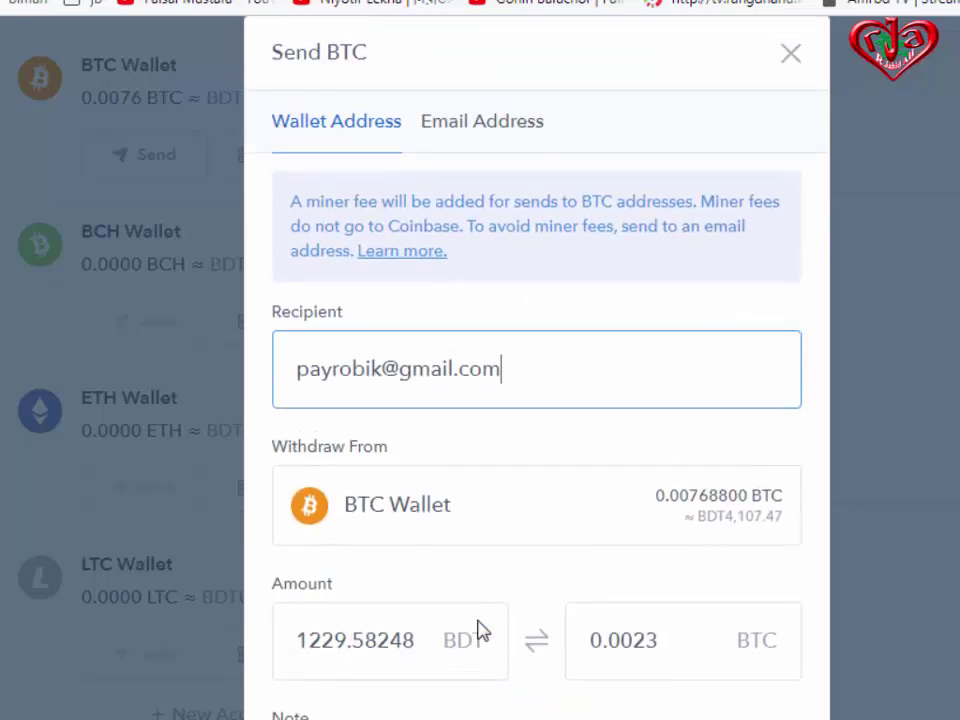
scroll(477, 632, down, 3)
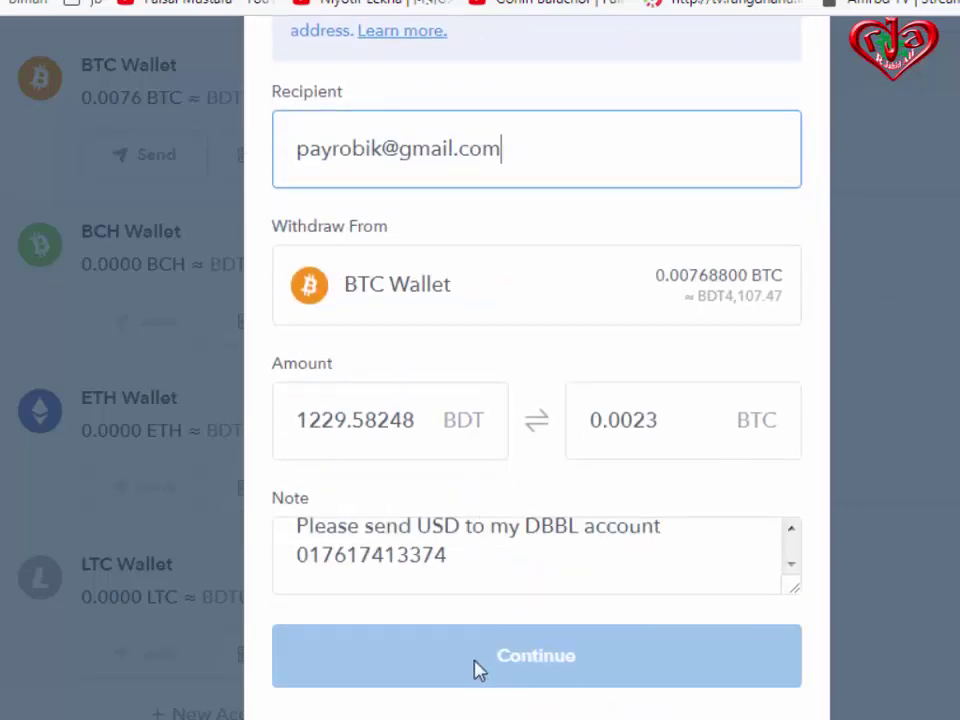
scroll(545, 662, up, 3)
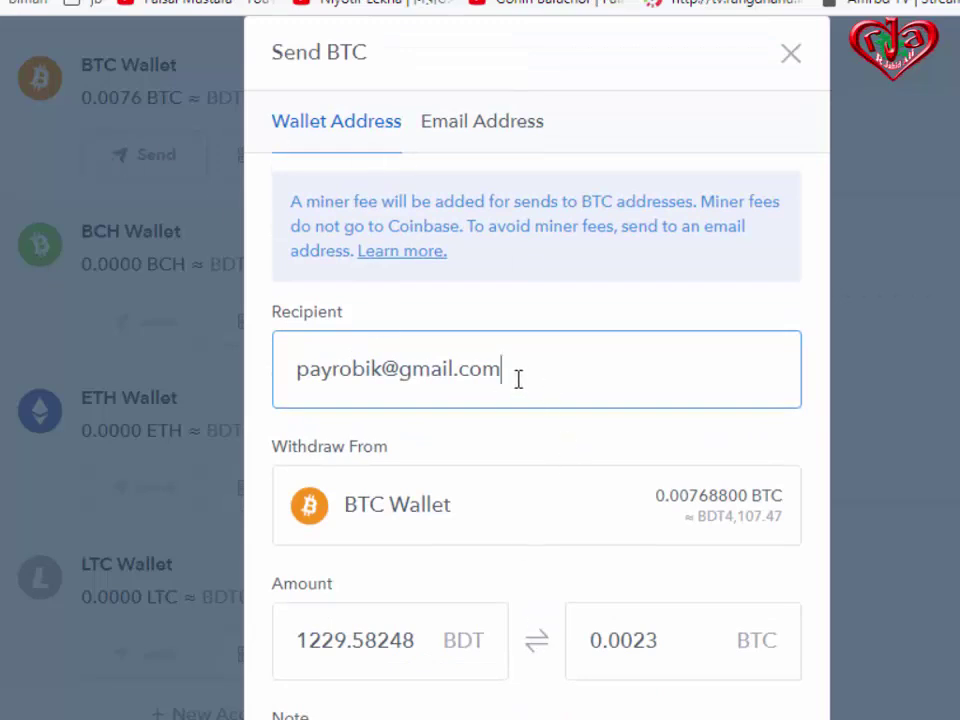
double_click(450, 369)
drag(330, 360, 331, 366)
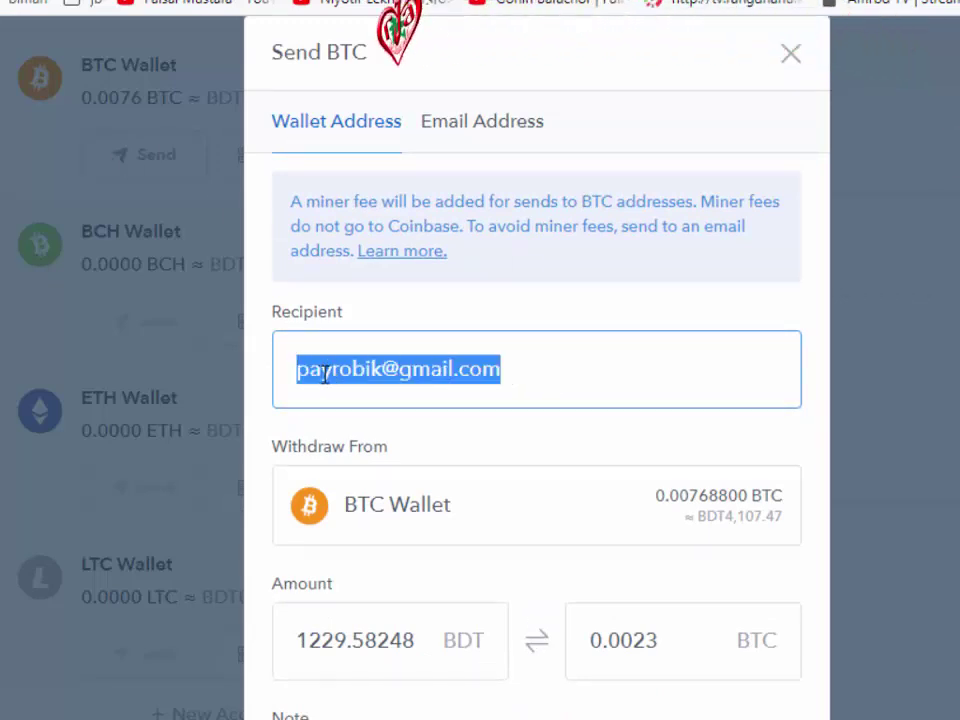
right_click(323, 373)
click(375, 424)
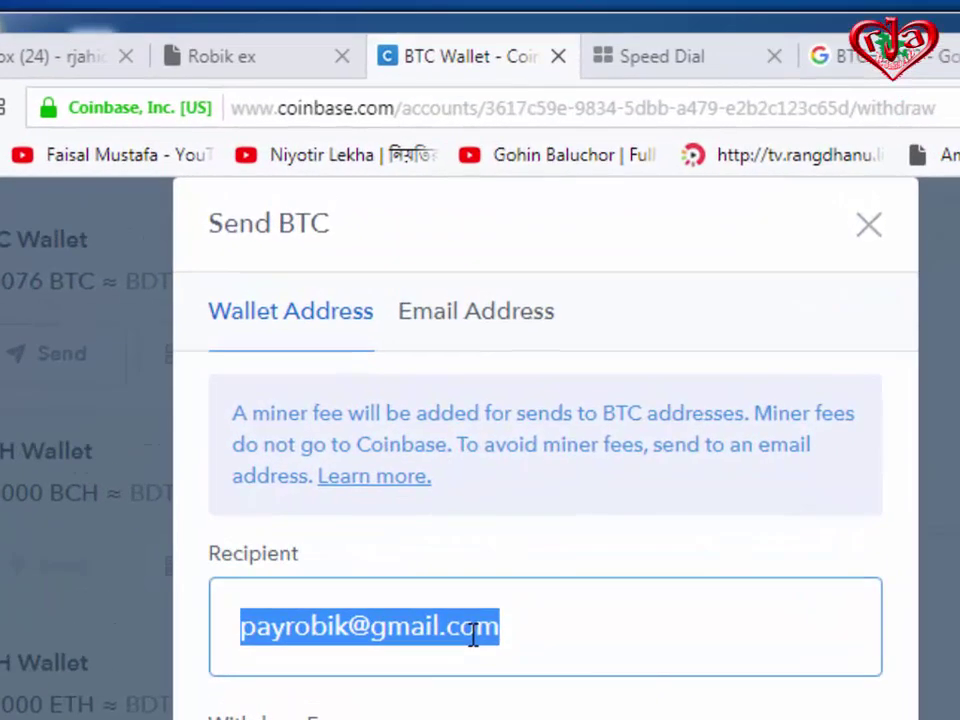
click(678, 60)
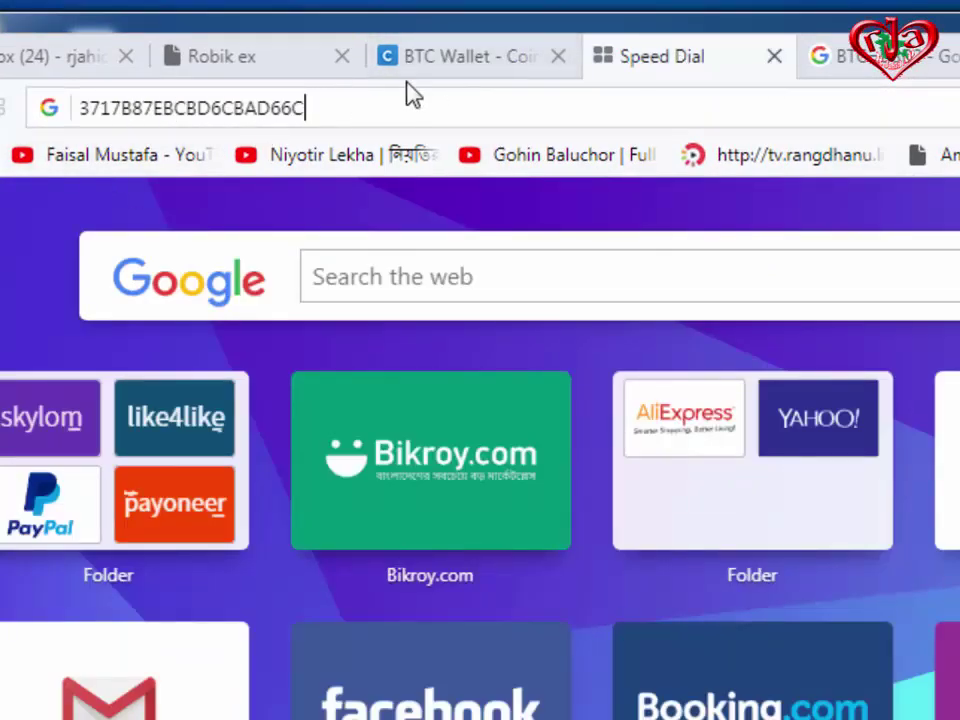
click(452, 62)
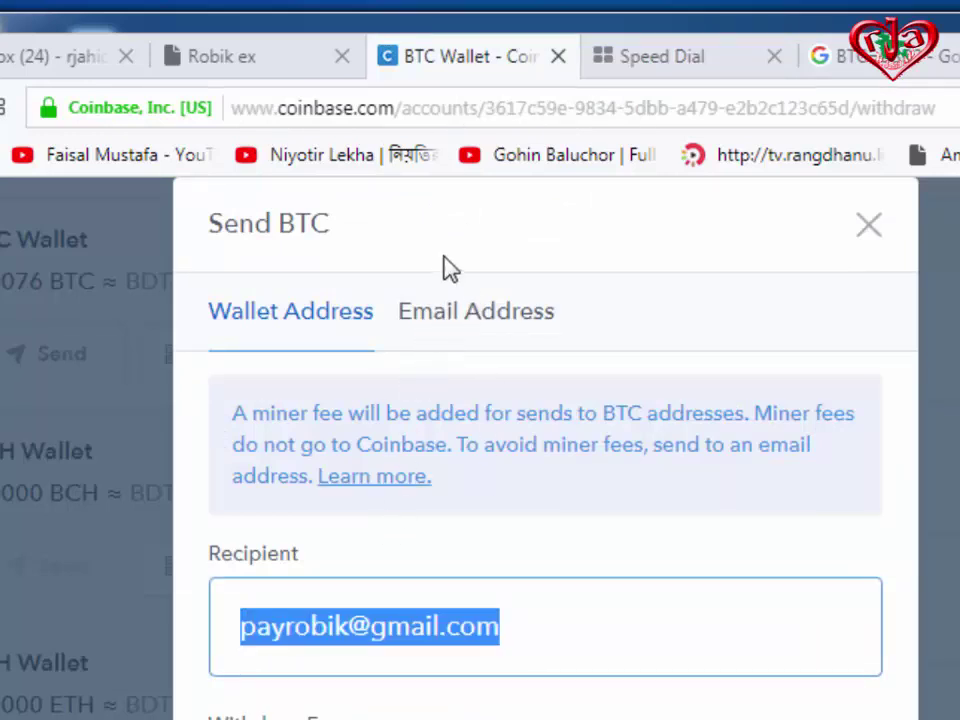
click(261, 58)
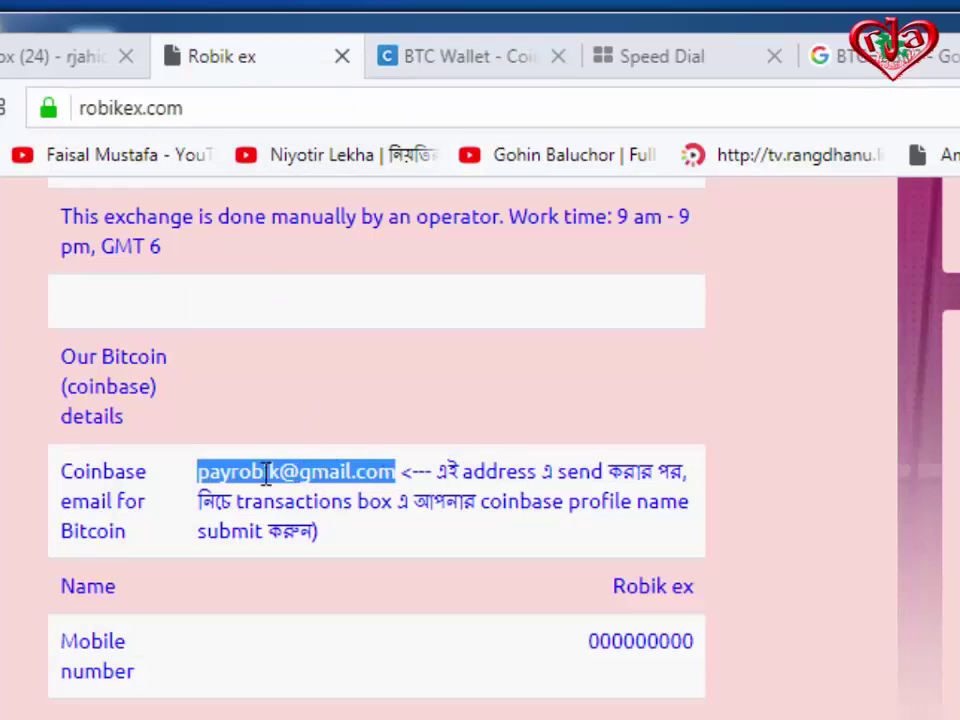
click(452, 60)
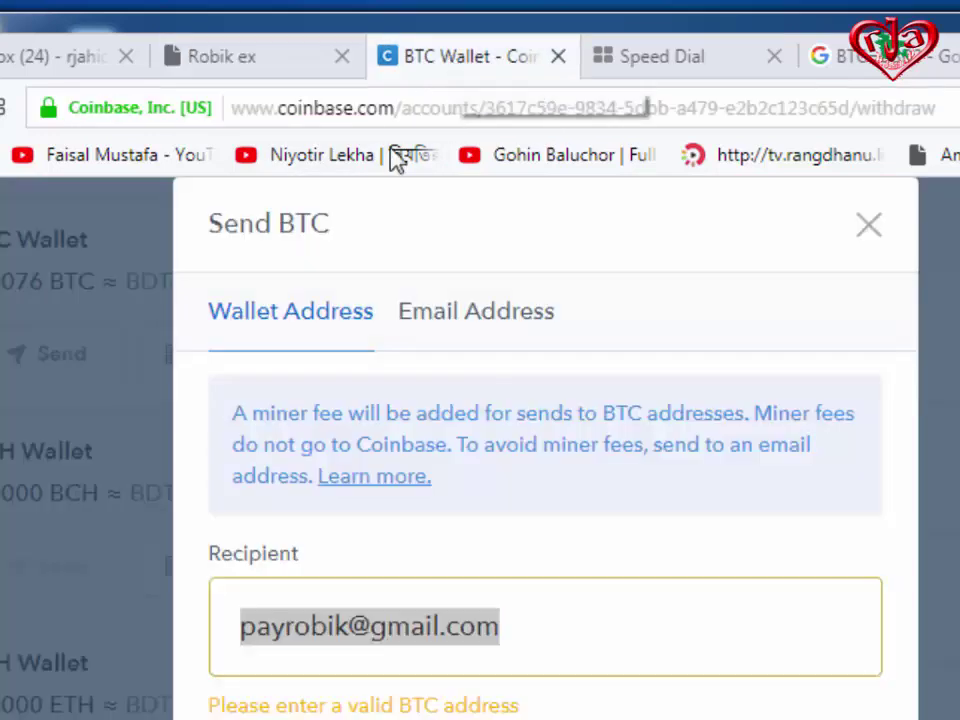
Paste the exchange's e-mail address as recipient and continue to the send confirmation summary.
click(470, 333)
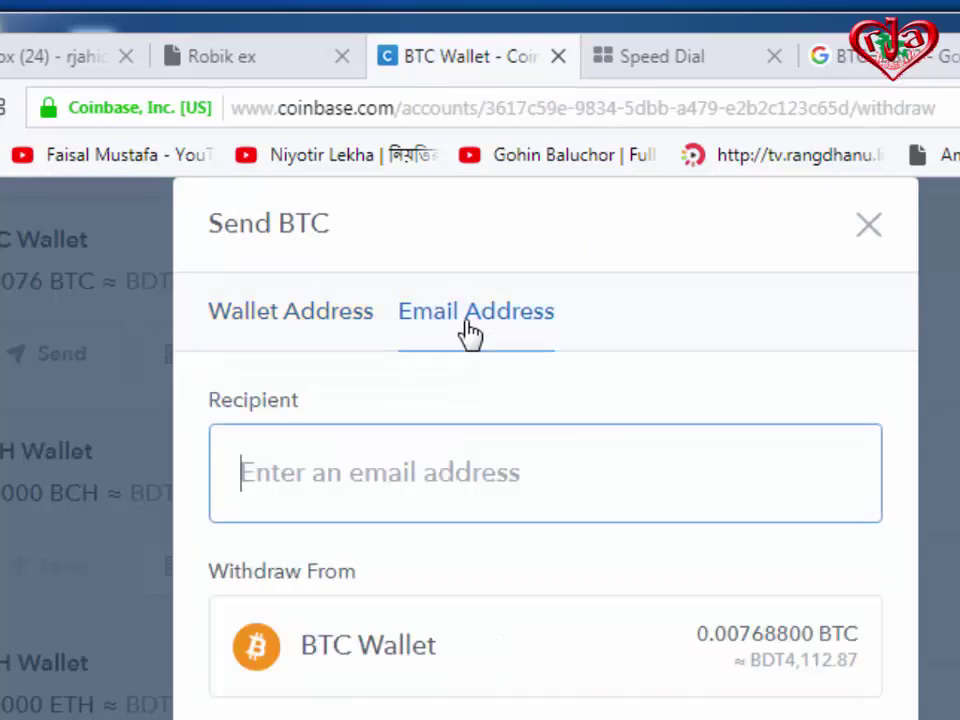
right_click(353, 482)
click(448, 660)
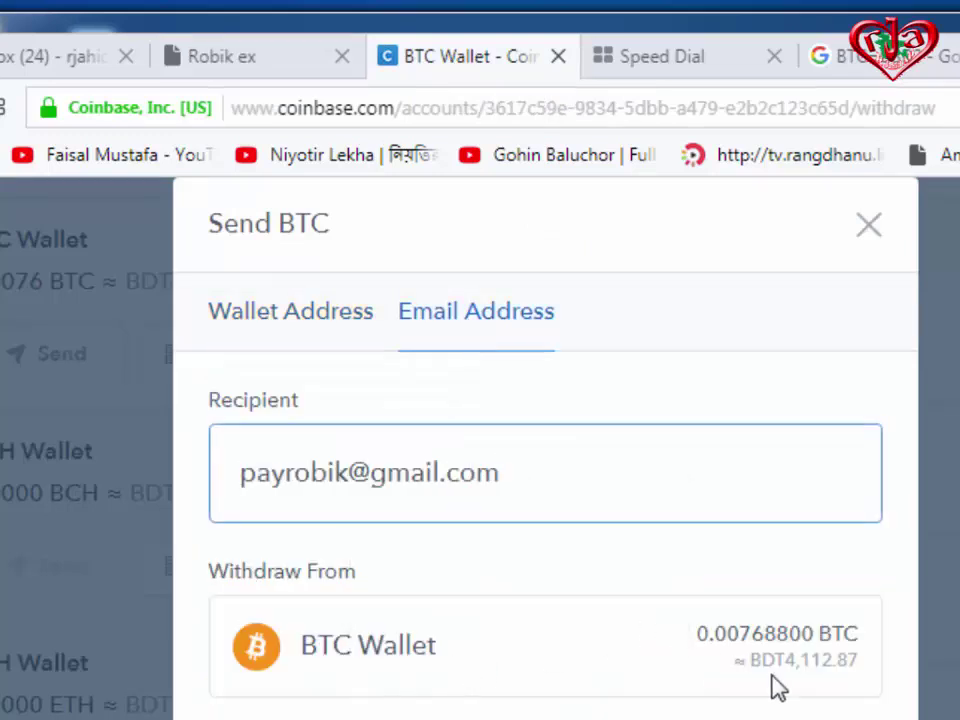
scroll(232, 700, down, 1)
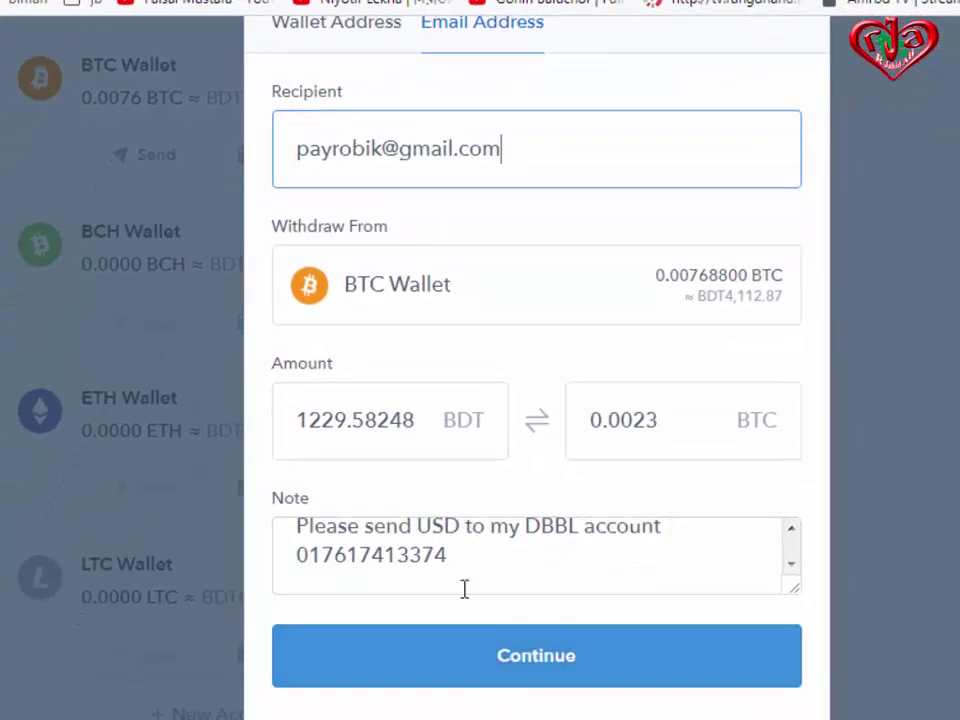
click(539, 675)
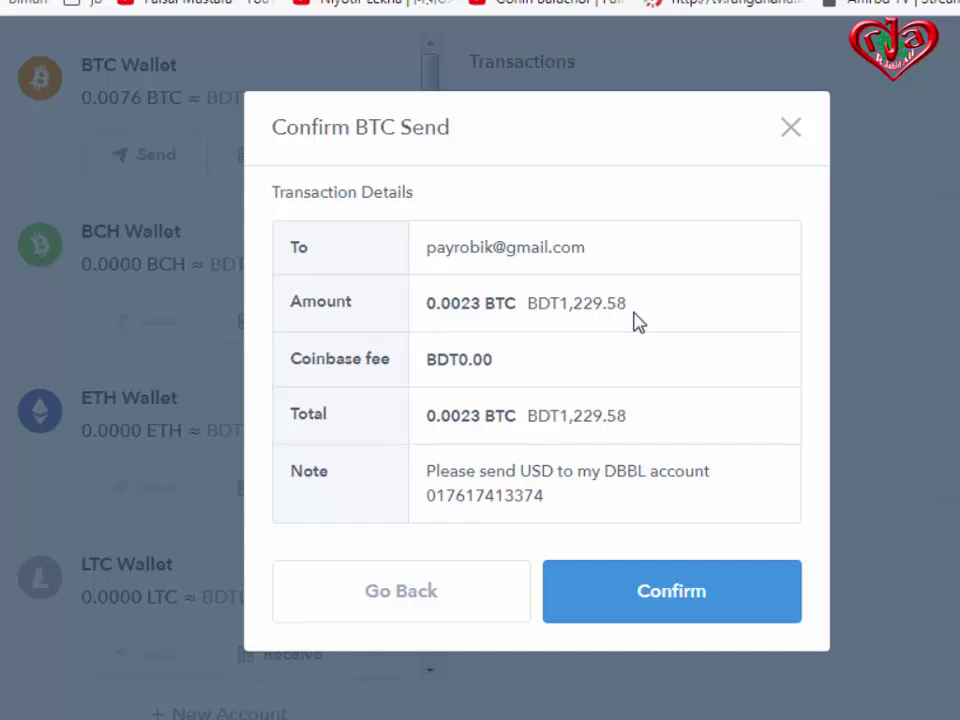
Go back to the send form and change the BTC amount to 0.002301.
click(418, 598)
click(659, 519)
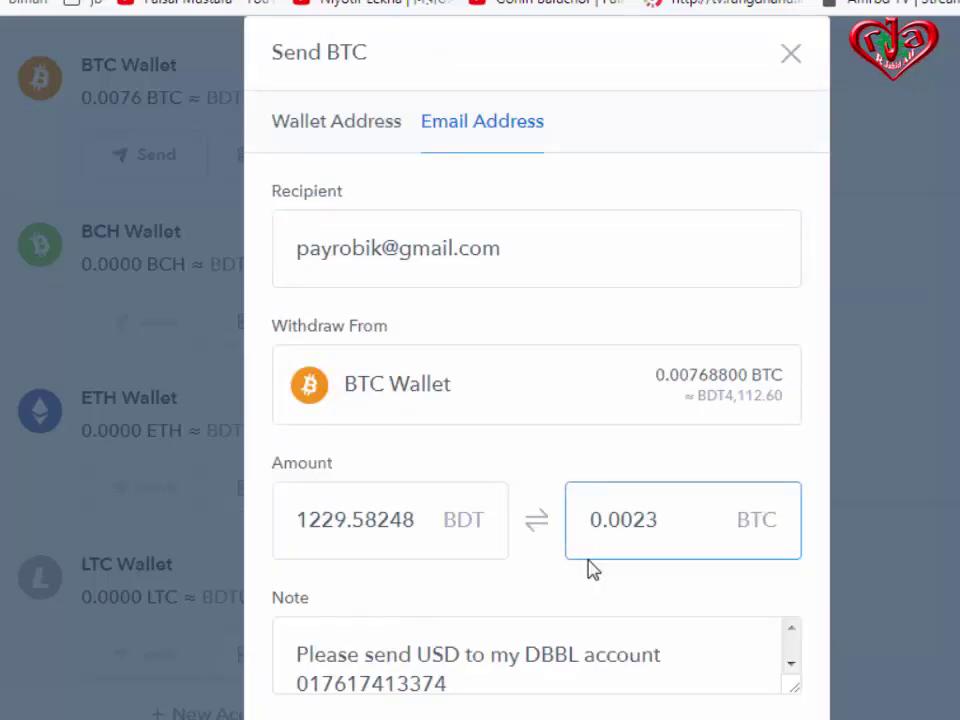
text(0)
key(BackSpace)
text(1)
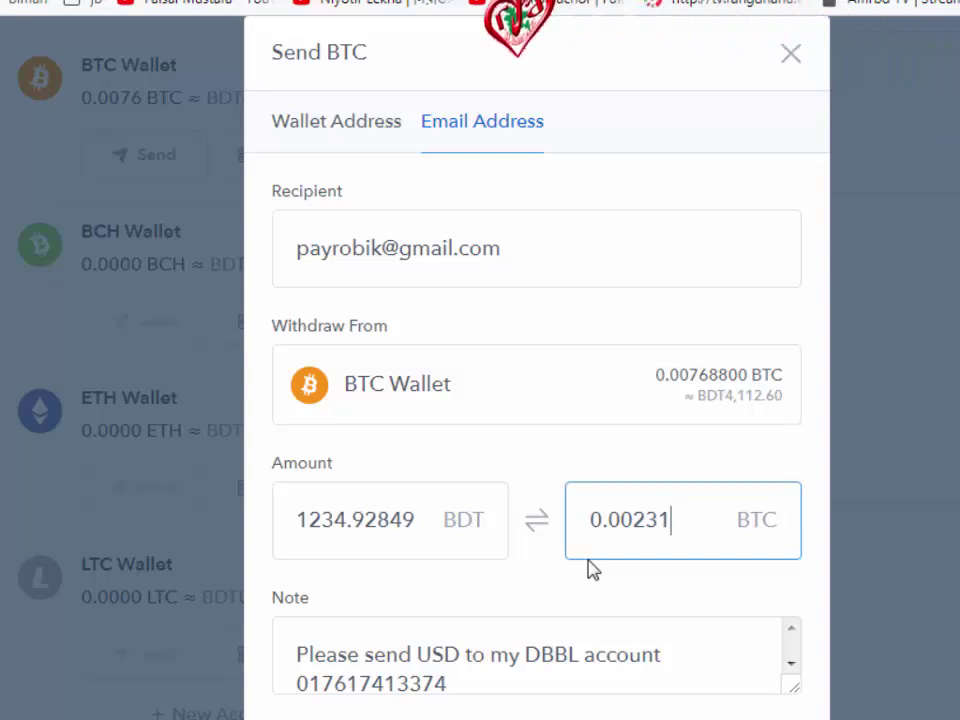
key(BackSpace)
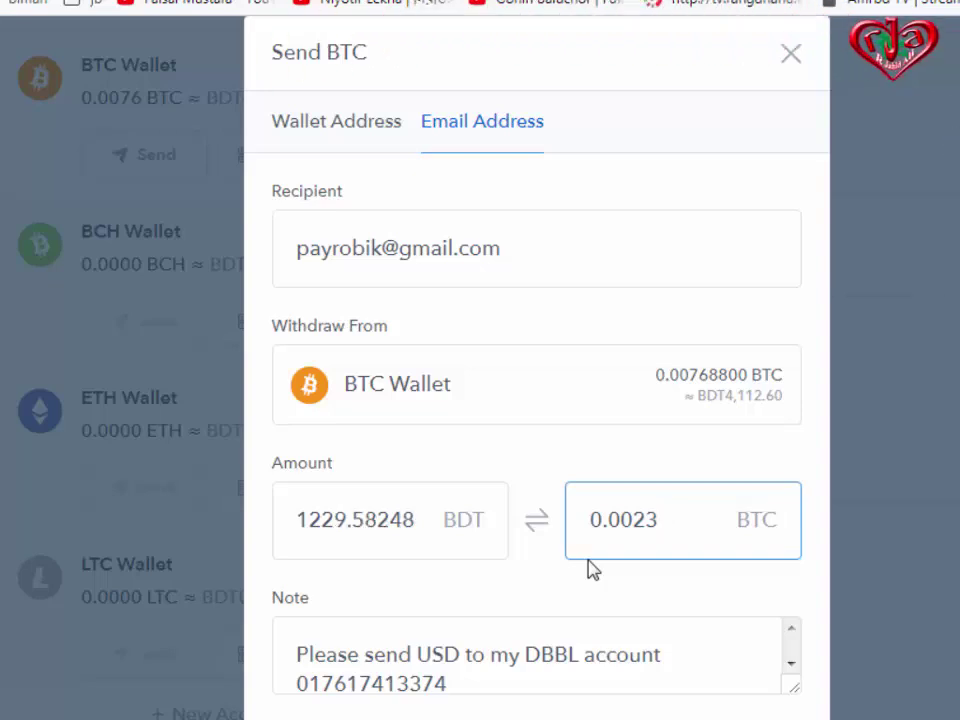
text(0)
text(1)
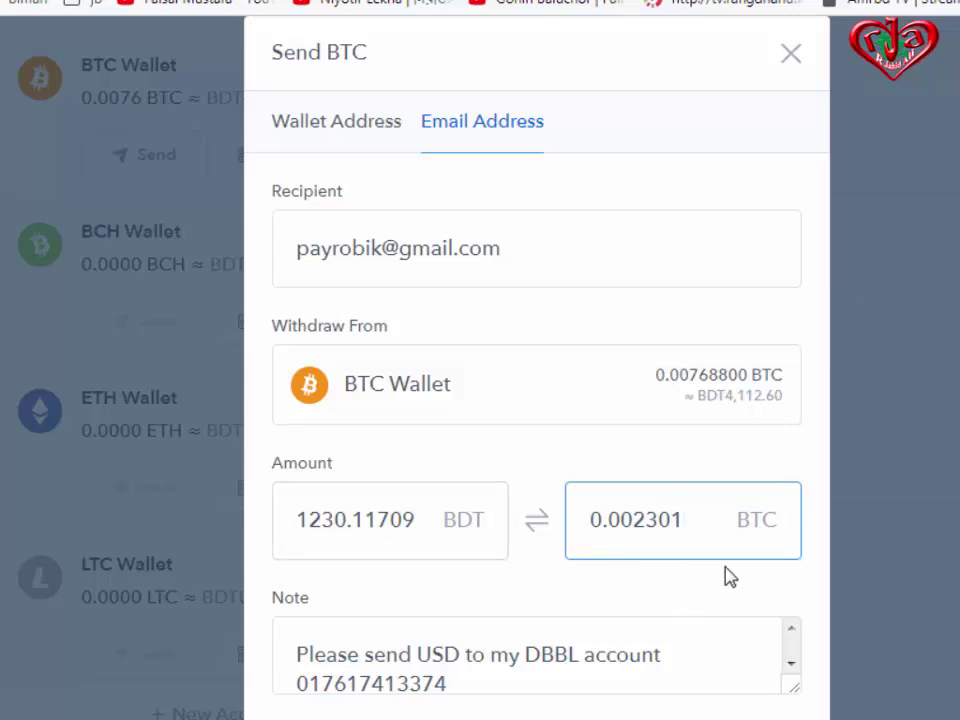
Finish editing and check the form shows 0.002301 BTC as 1230.11709 BDT.
scroll(720, 580, down, 1)
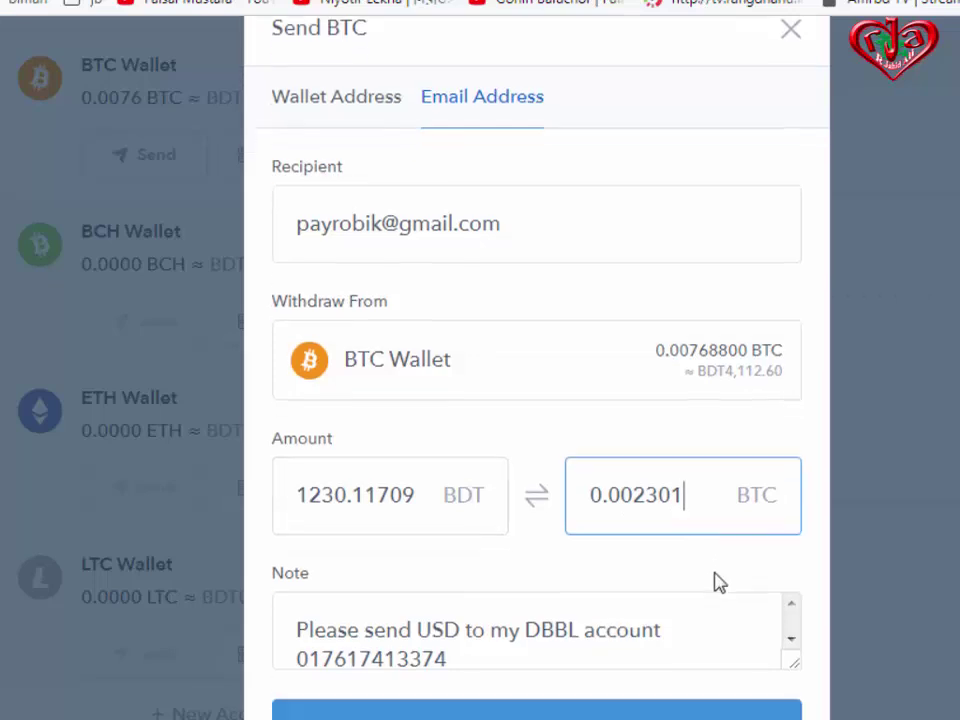
scroll(720, 580, down, 2)
scroll(718, 581, down, 1)
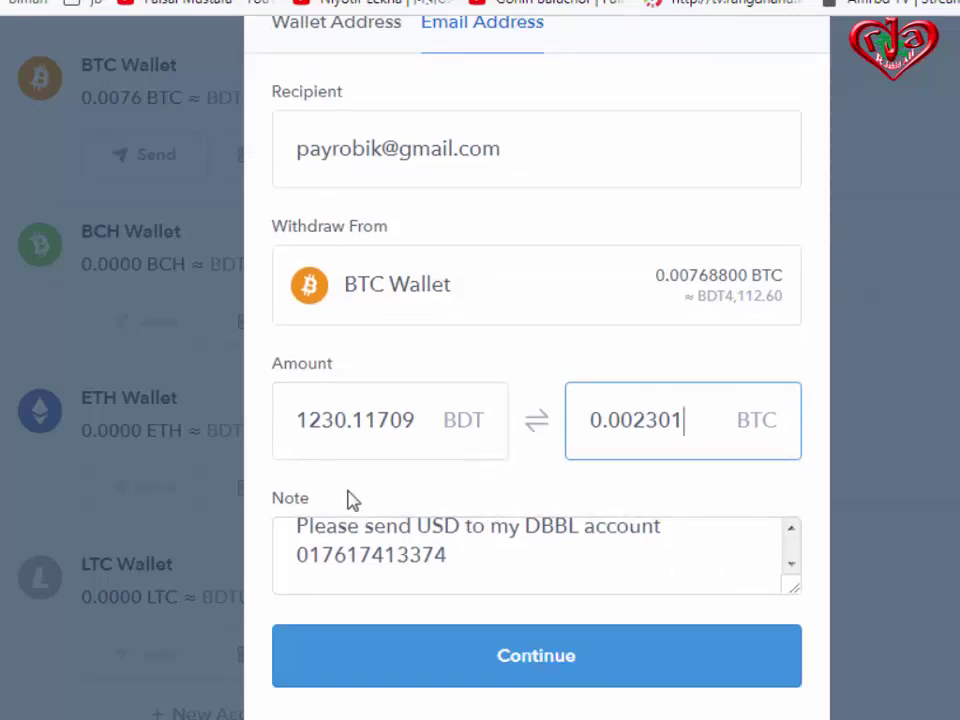
click(524, 667)
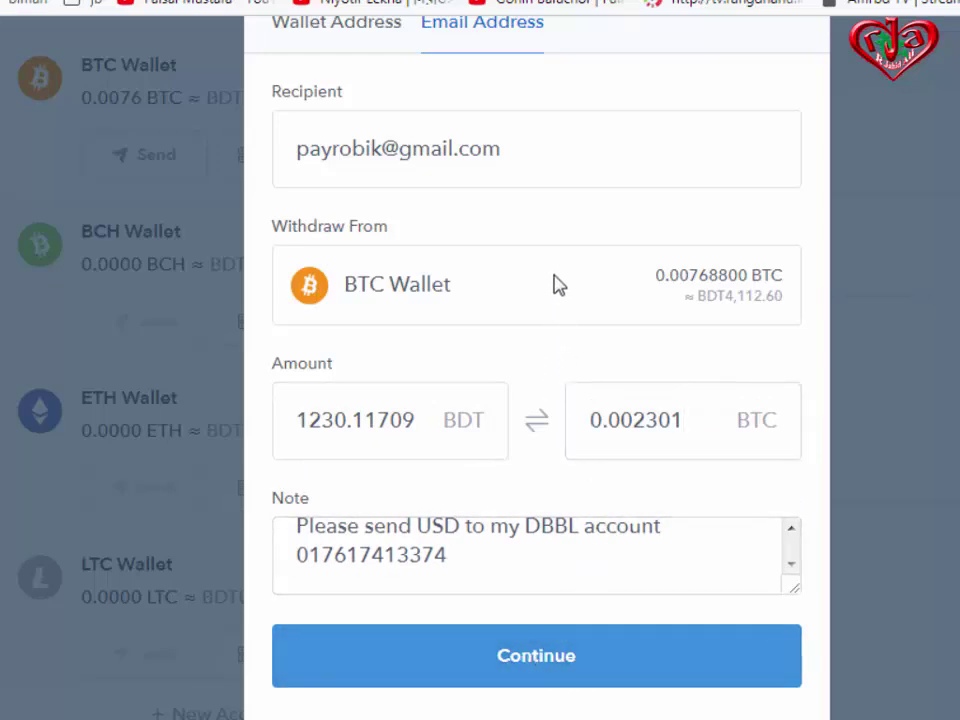
scroll(500, 260, up, 3)
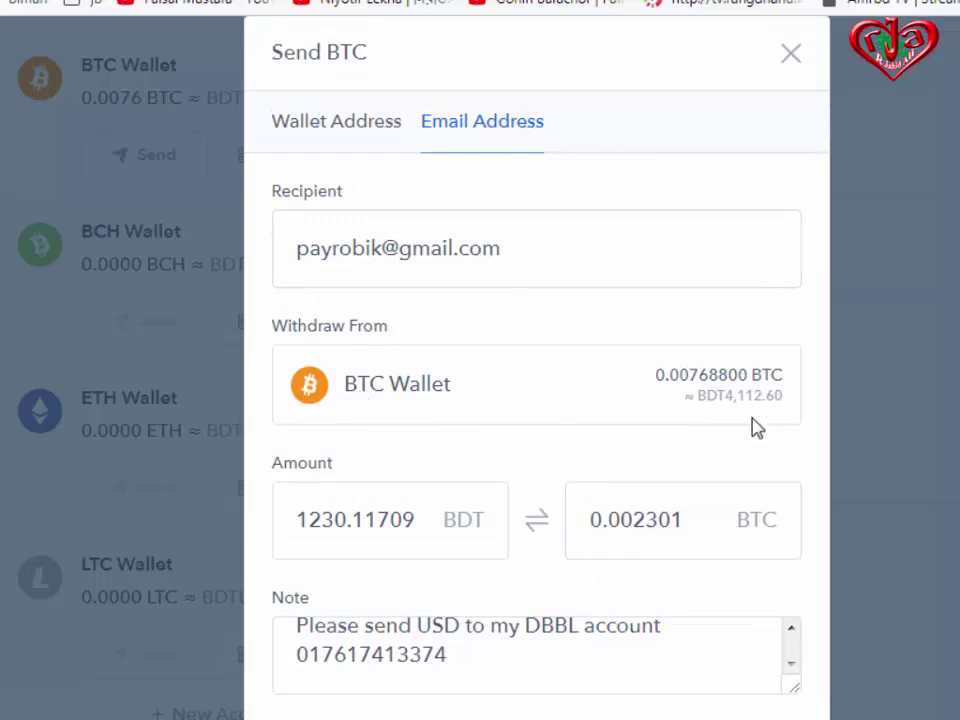
scroll(755, 427, down, 1)
scroll(755, 427, down, 1)
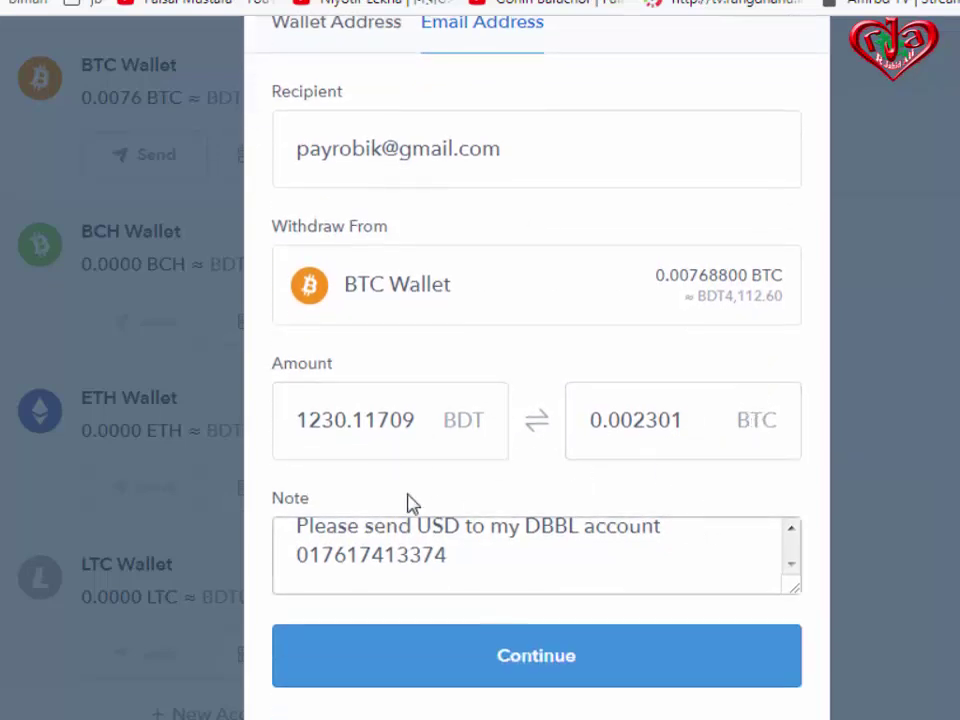
scroll(647, 559, down, 1)
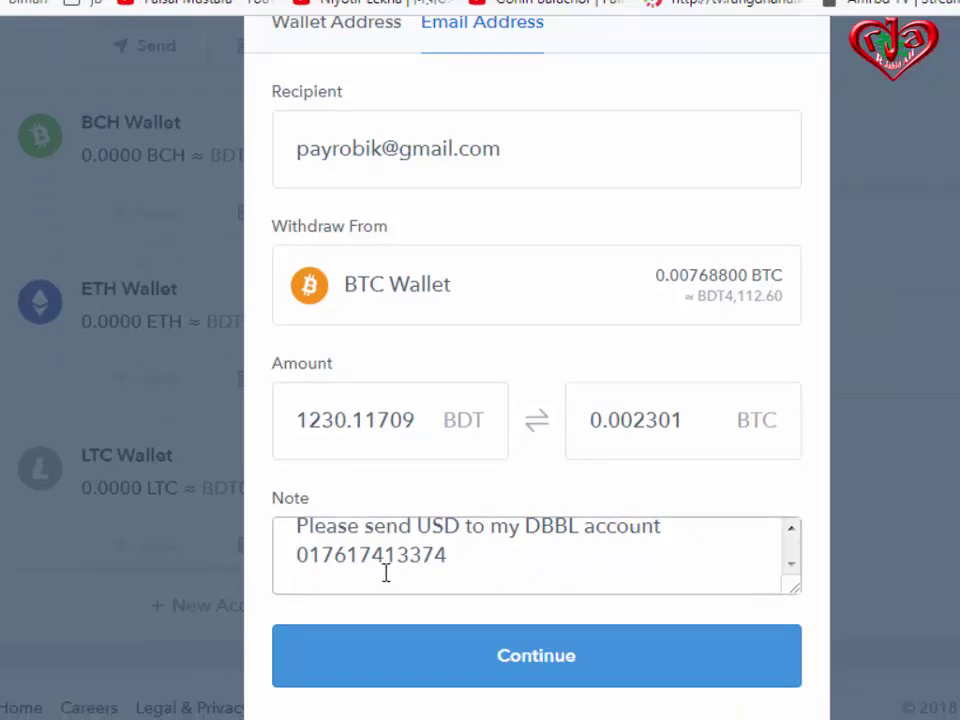
Submit and confirm sending 0.002301 BTC, then close the Send Complete message.
click(563, 668)
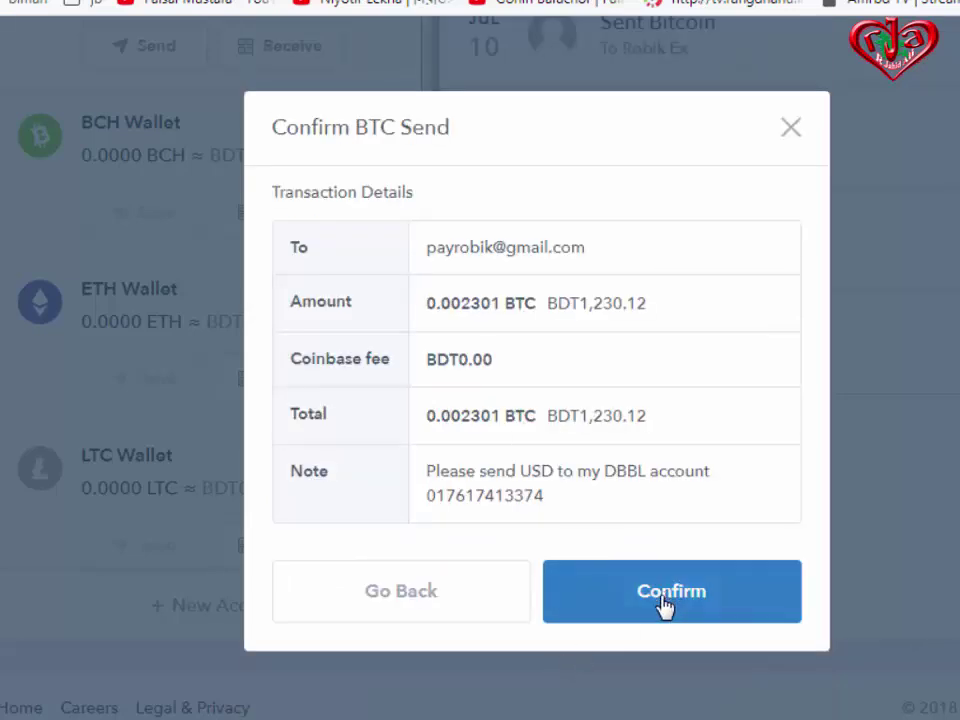
click(666, 603)
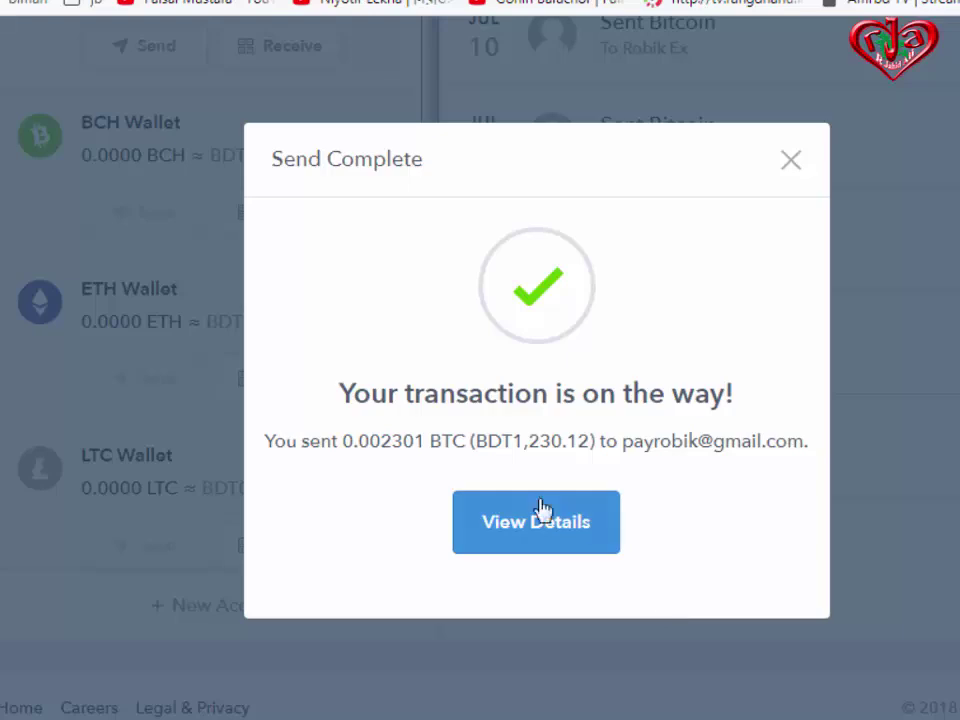
click(792, 163)
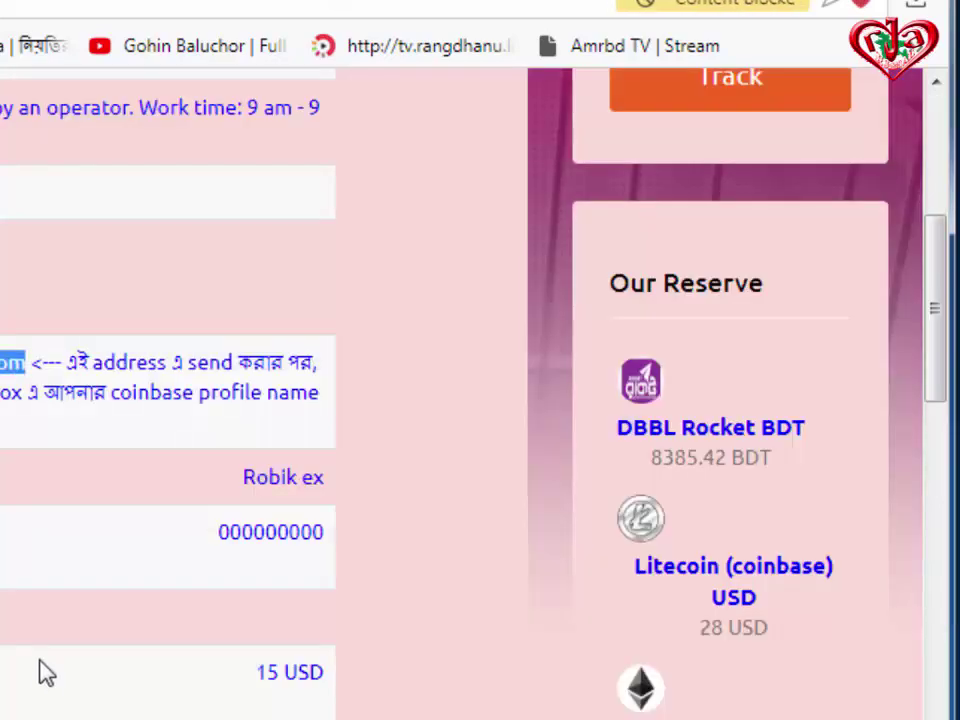
Fill the transaction field with the saved Coinbase profile name and confirm the 15 USD exchange.
scroll(39, 671, down, 2)
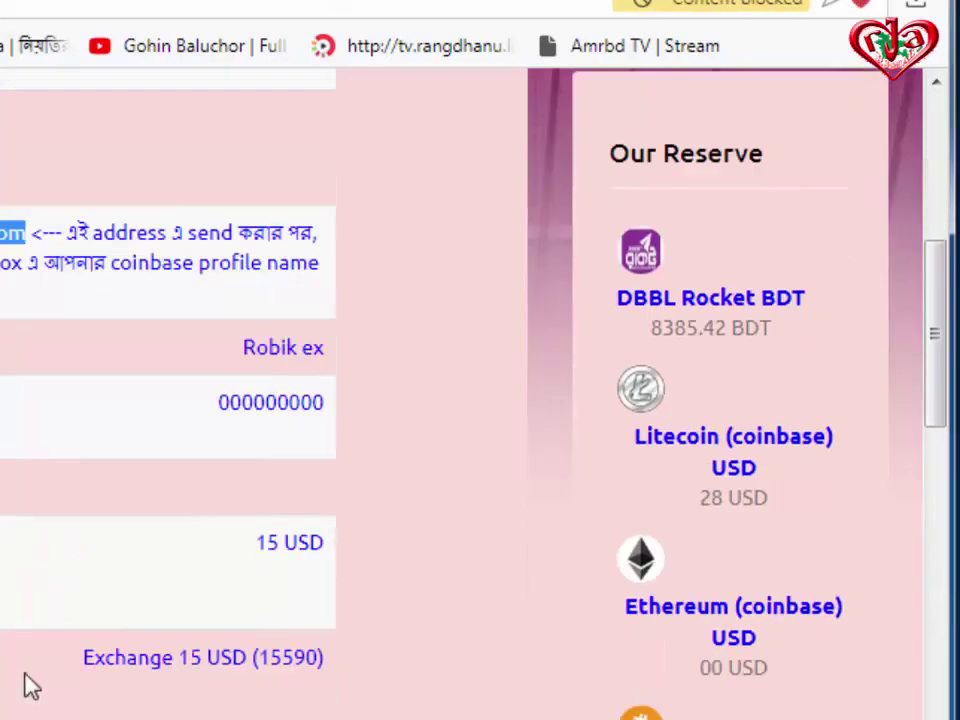
scroll(26, 686, down, 2)
click(149, 586)
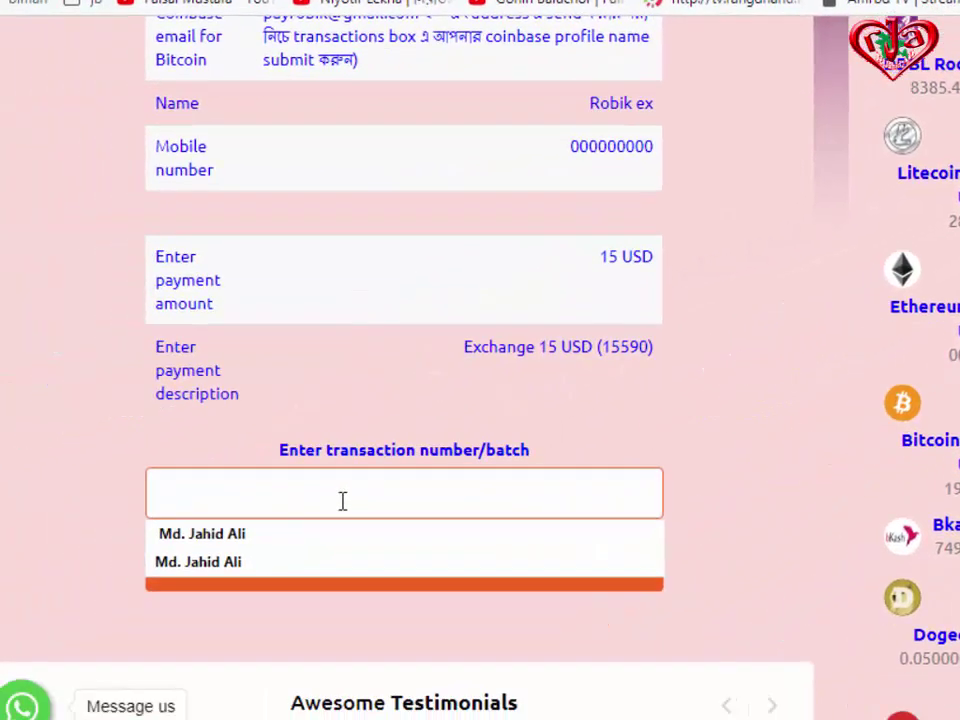
click(240, 543)
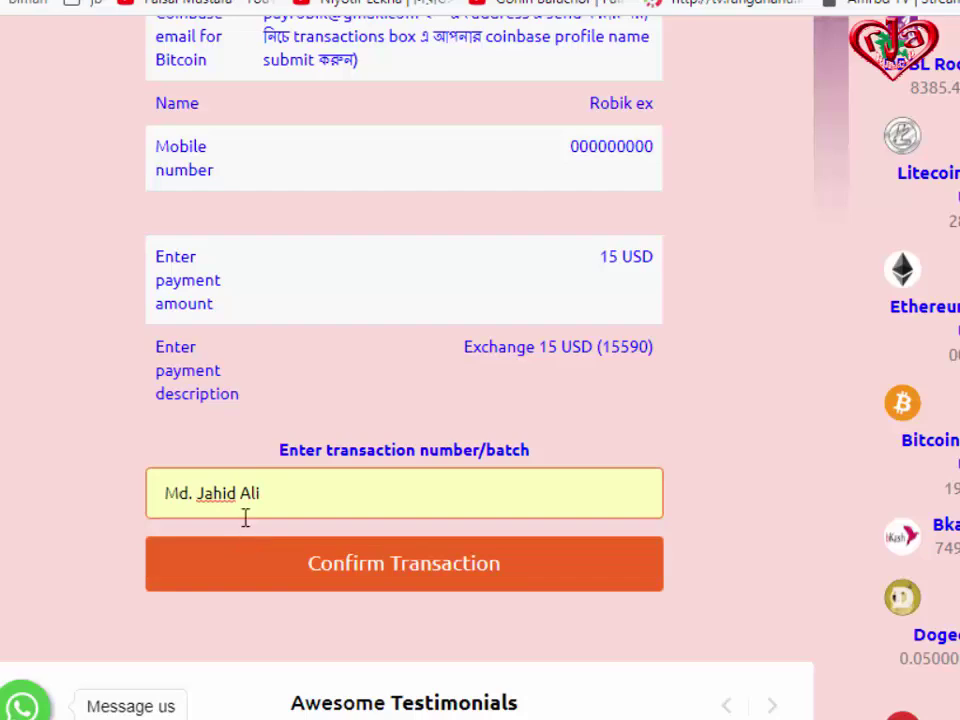
click(420, 583)
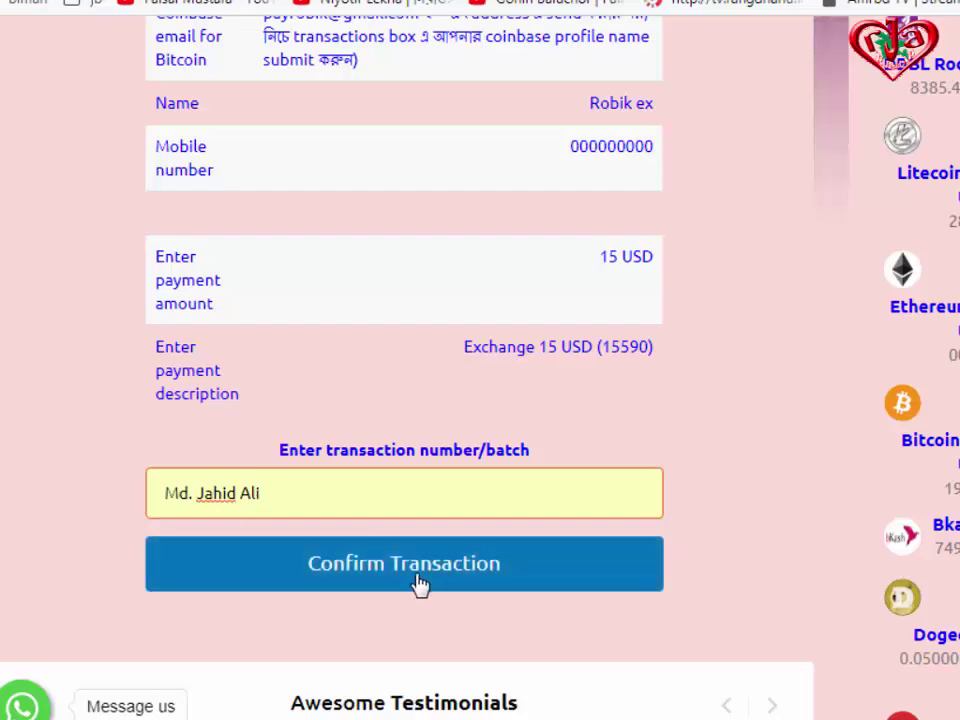
click(426, 583)
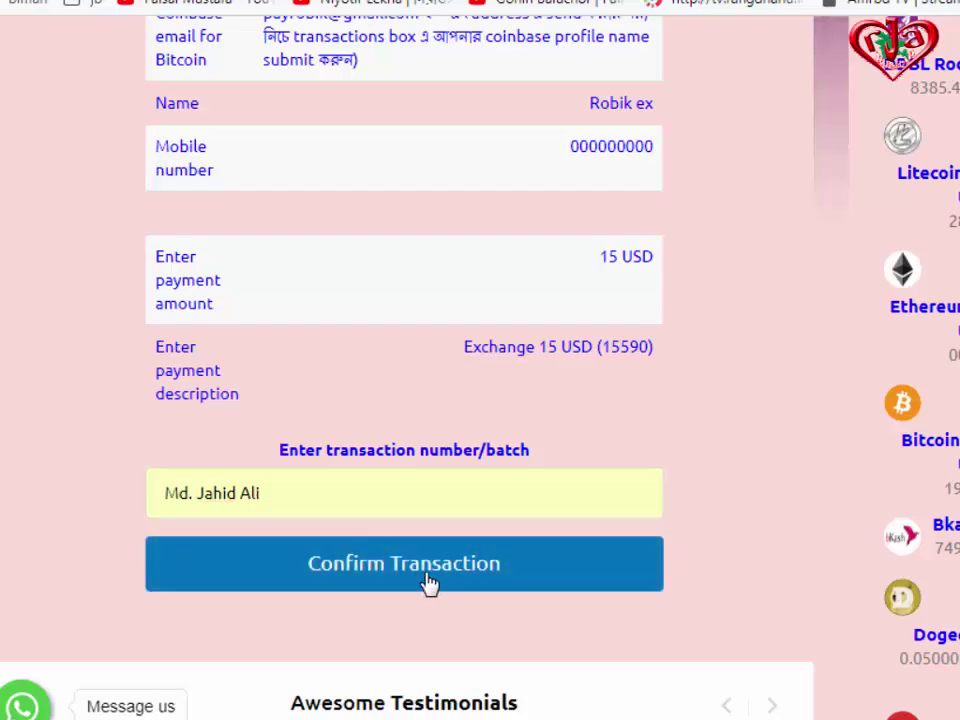
scroll(428, 583, down, 7)
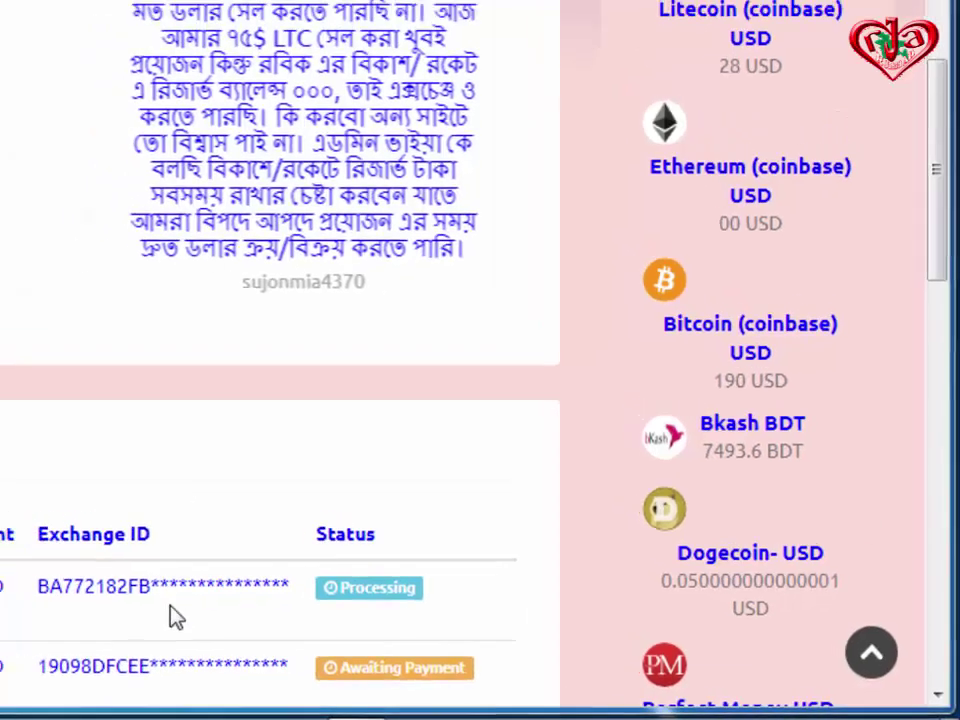
Review the thank-you message and tracking link, then switch to the Speed Dial tab with the exchange ID.
scroll(390, 600, up, 5)
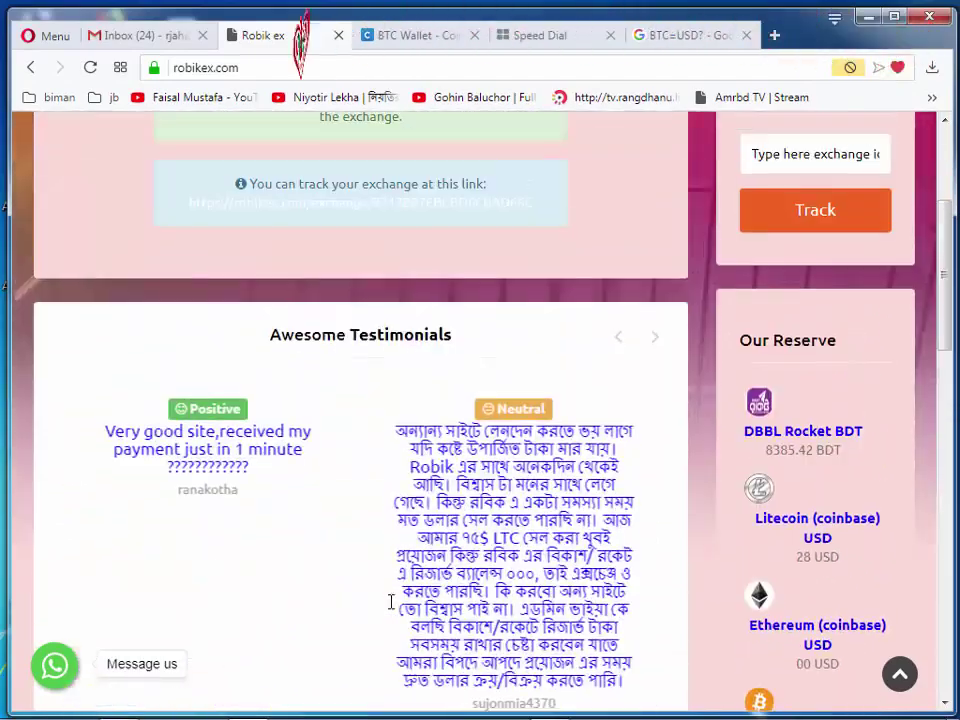
scroll(390, 600, down, 4)
scroll(390, 595, up, 7)
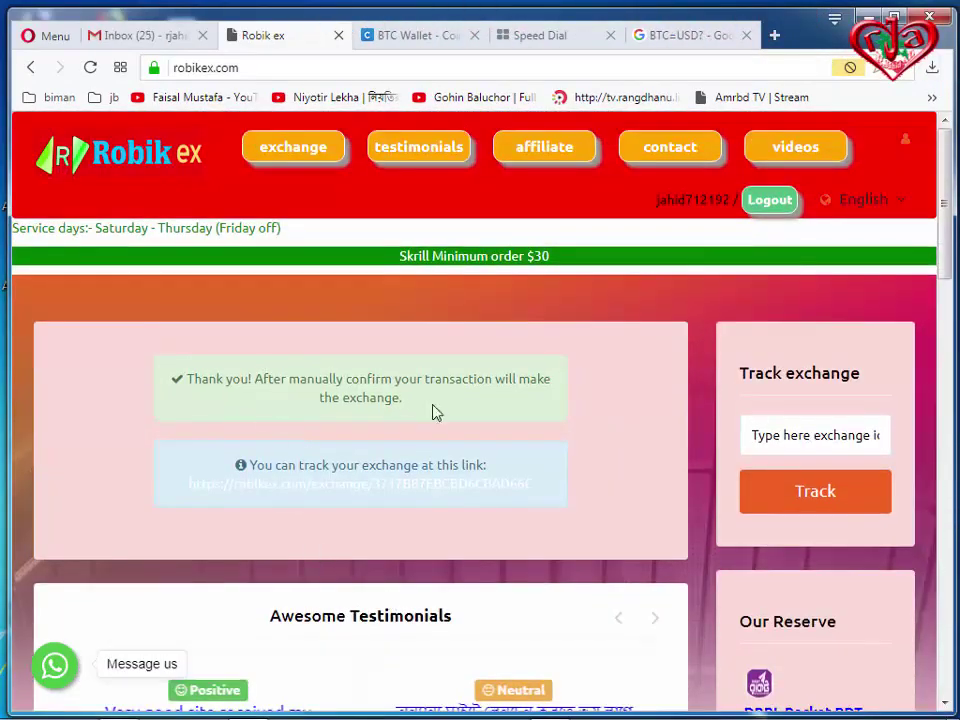
scroll(435, 412, down, 5)
scroll(521, 450, down, 3)
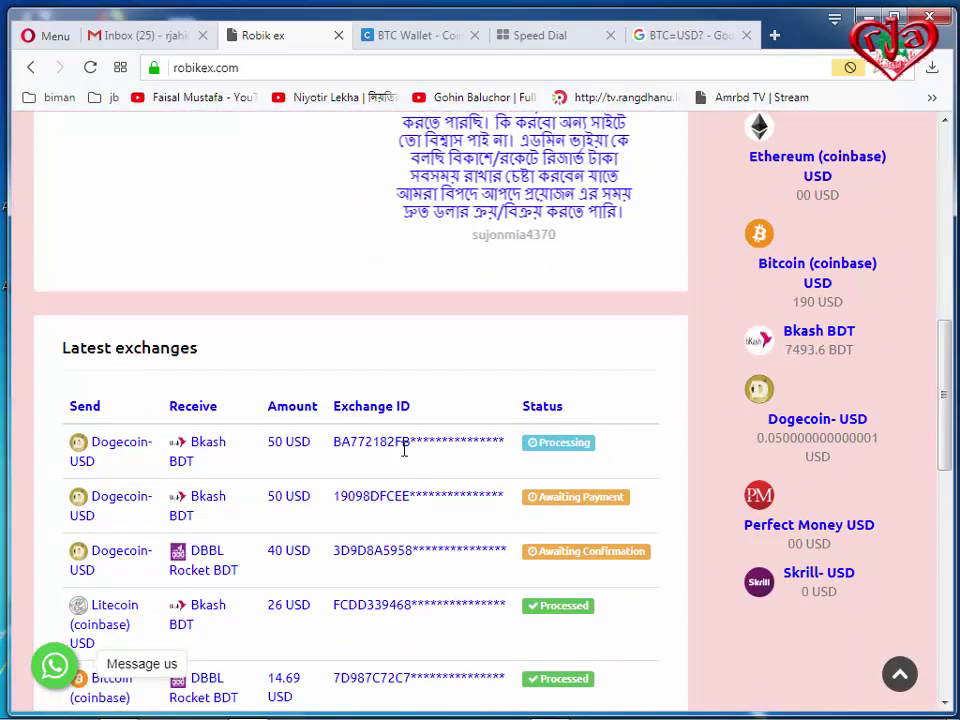
click(540, 42)
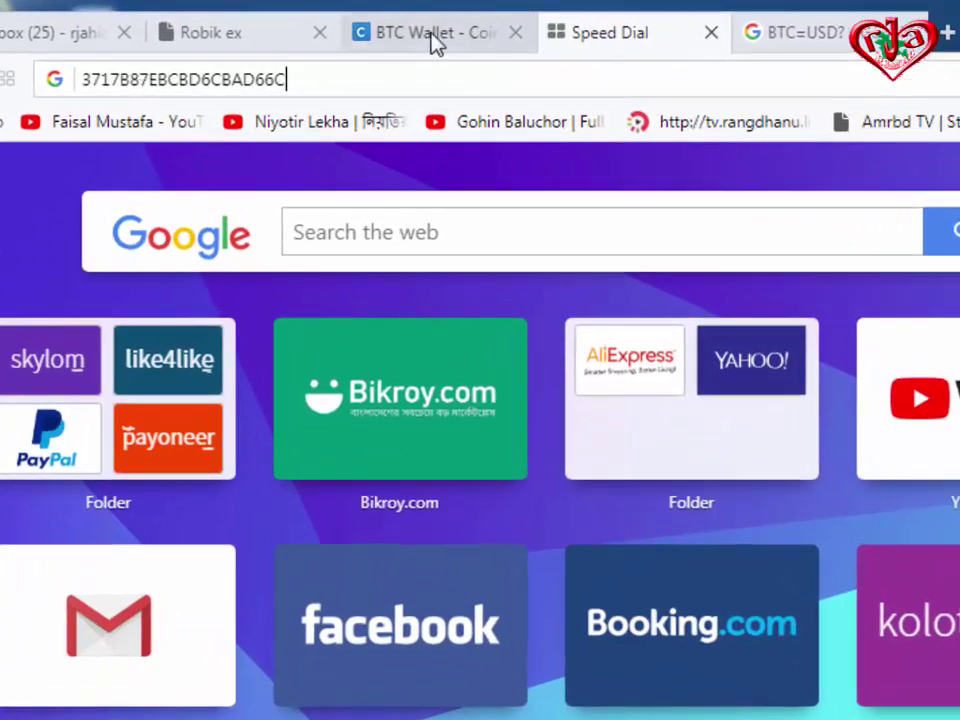
Read the Coinbase e-mail confirming 0.002301 BTC was sent to Robik Ex.
click(430, 35)
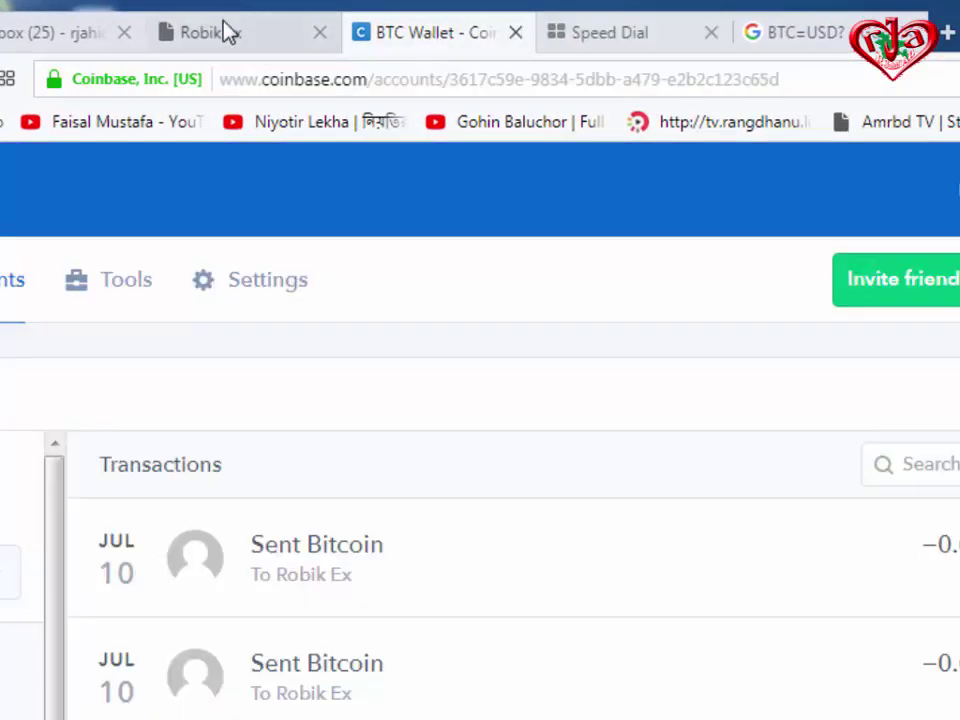
click(225, 32)
click(32, 32)
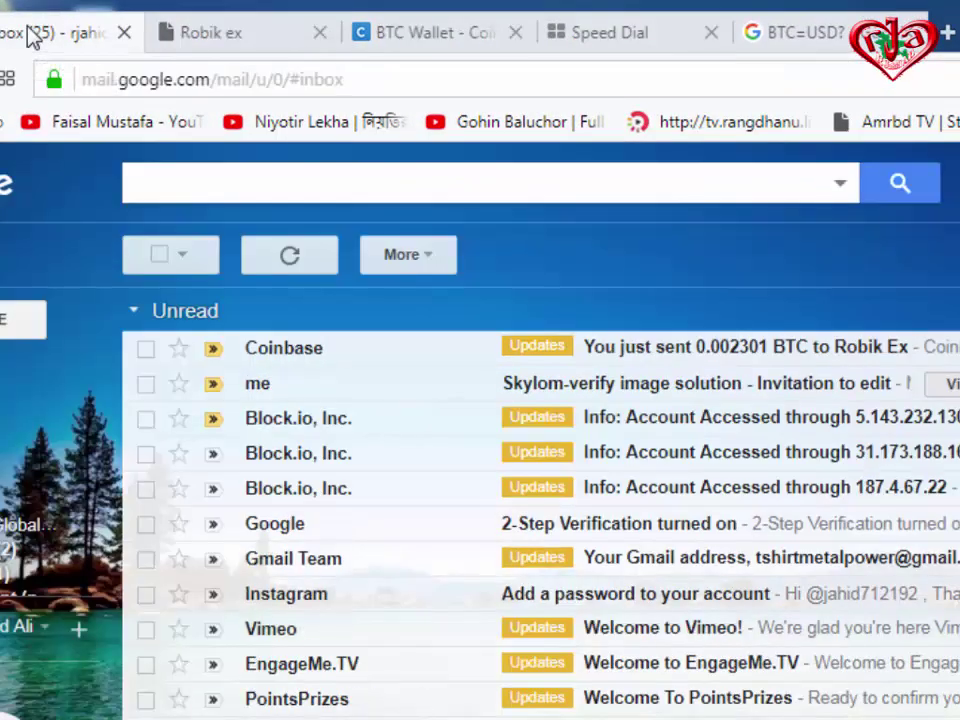
click(297, 367)
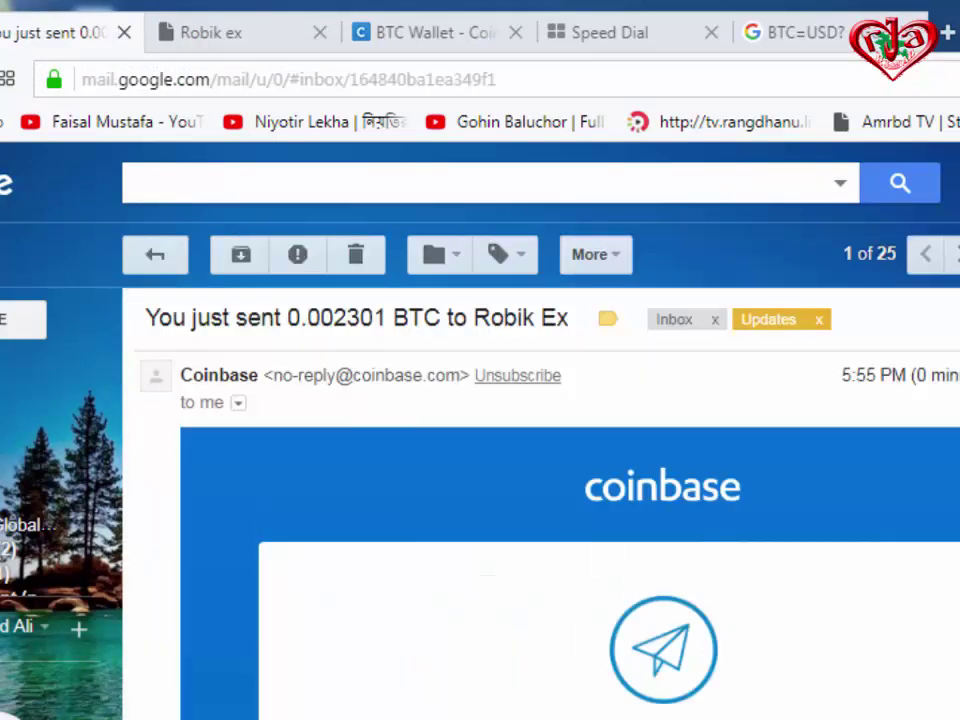
scroll(681, 669, down, 3)
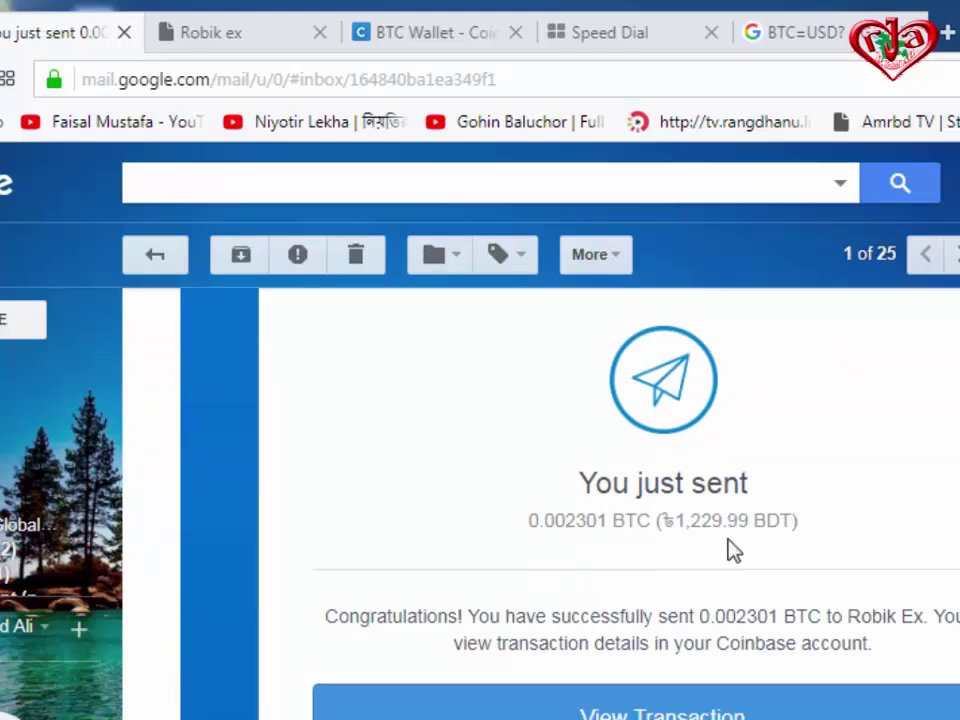
scroll(729, 561, up, 2)
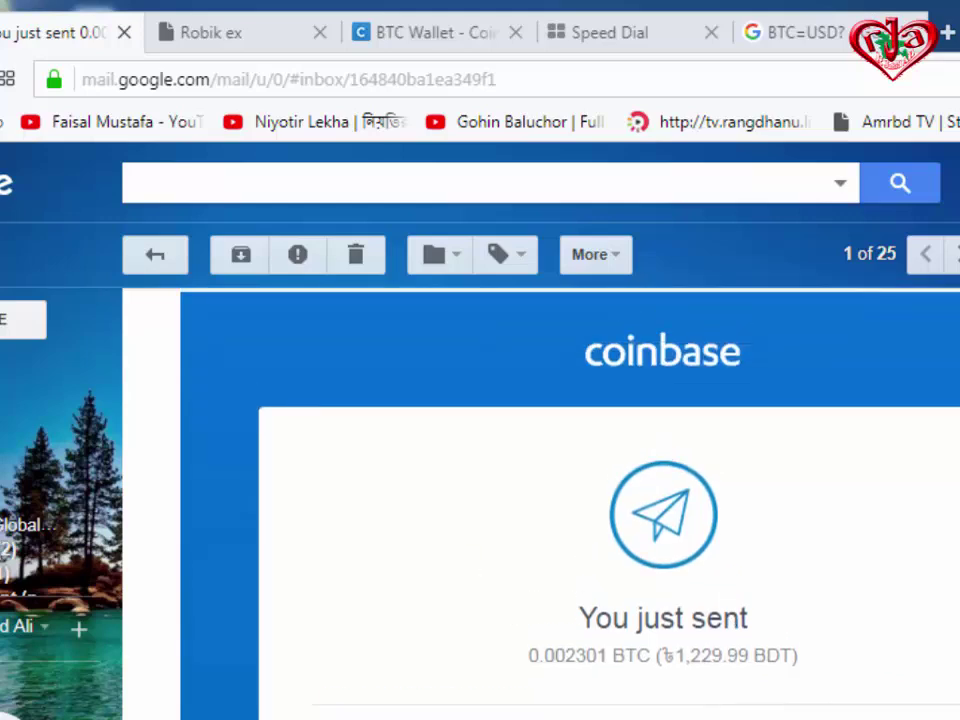
Reload Robik ex to see the 15 USD exchange marked Processing.
click(155, 256)
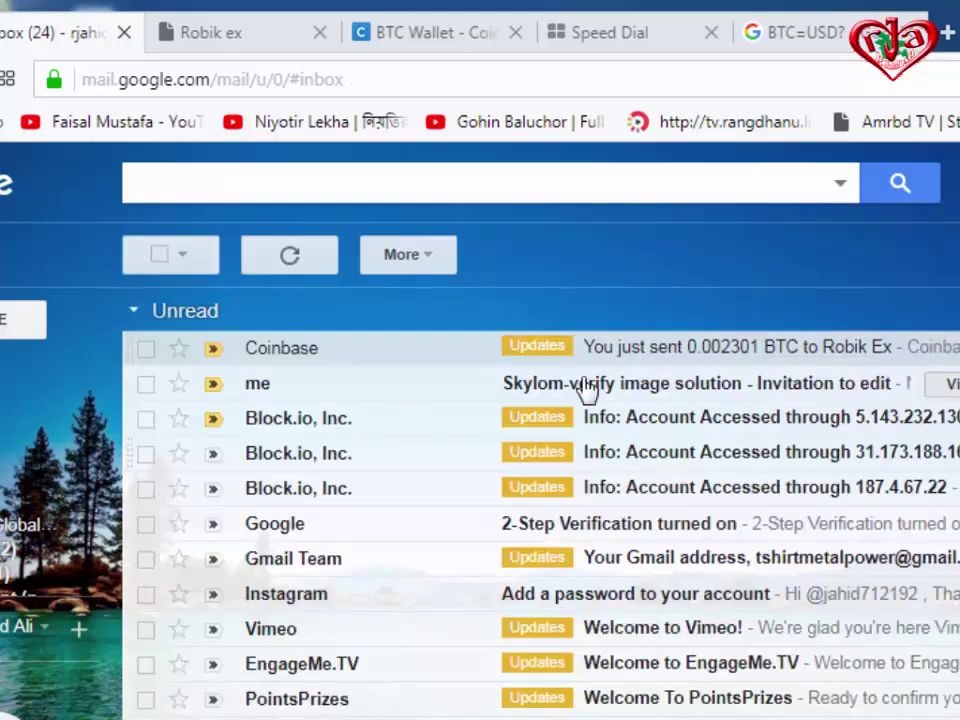
click(246, 34)
key(F5)
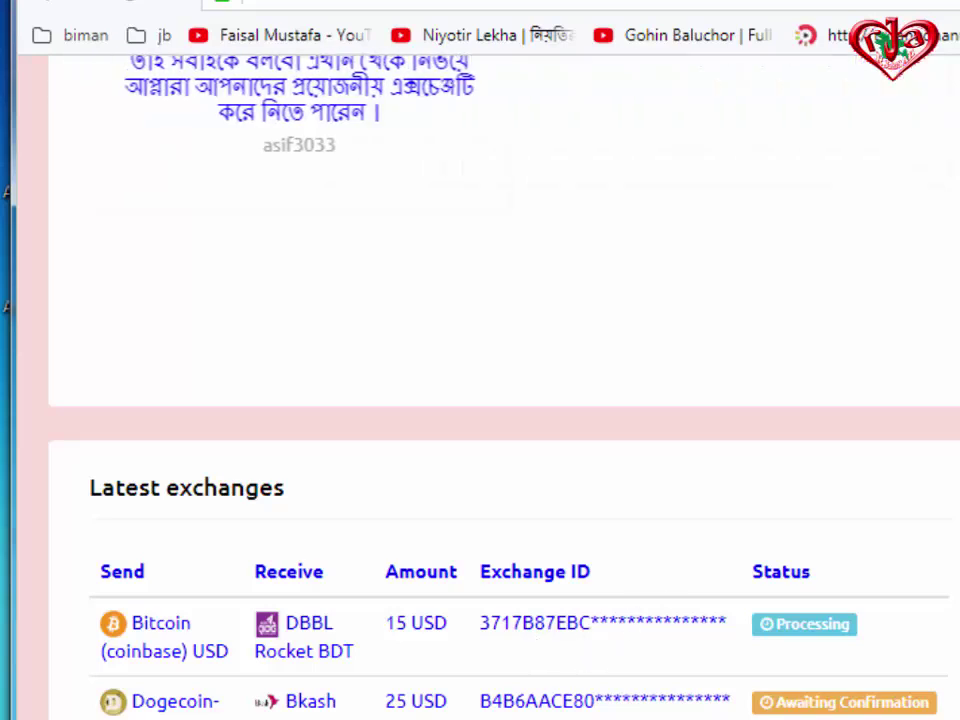
Paste the exchange ID into a new tab and select its first part.
key(ctrl+t)
key(ctrl+v)
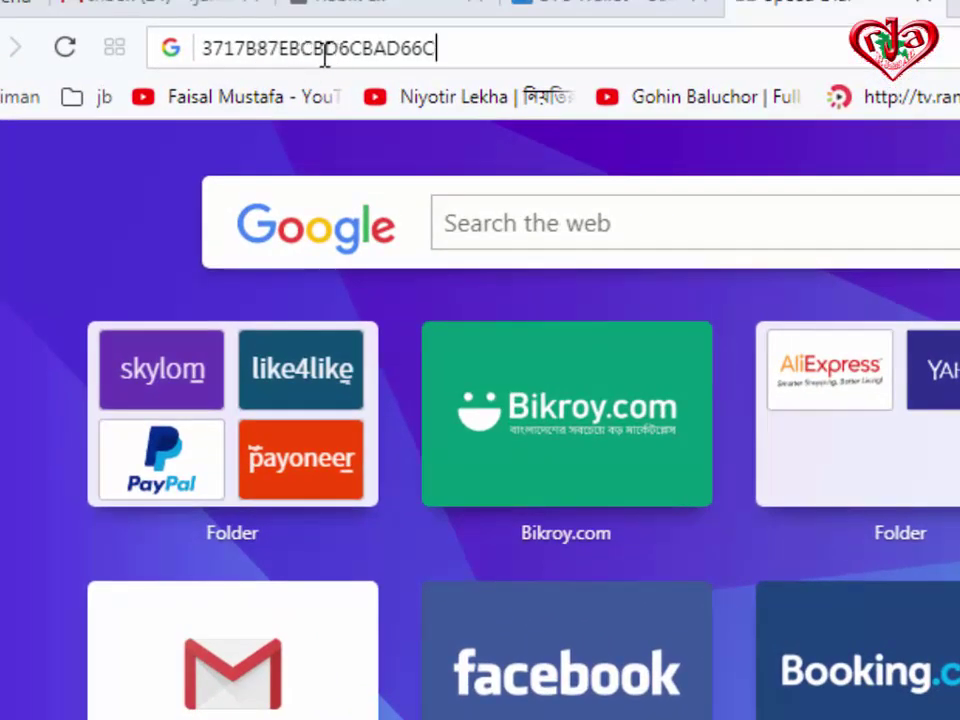
drag(313, 48, 200, 48)
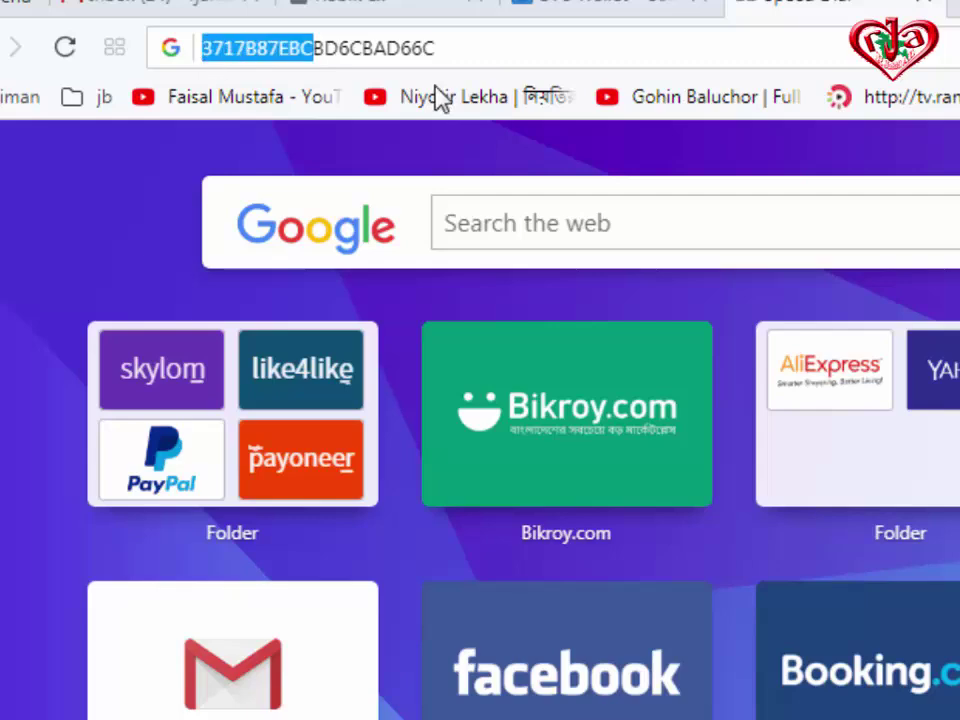
Compare the ID against the Processing 15 USD Bitcoin row, then minimize the browser.
click(401, 12)
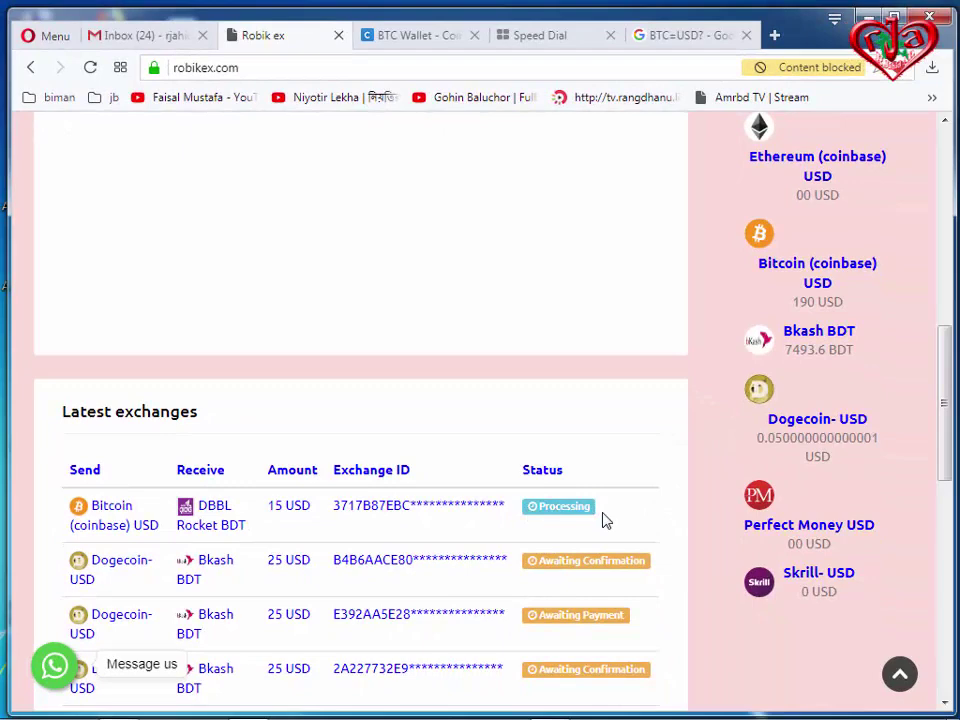
scroll(605, 518, down, 1)
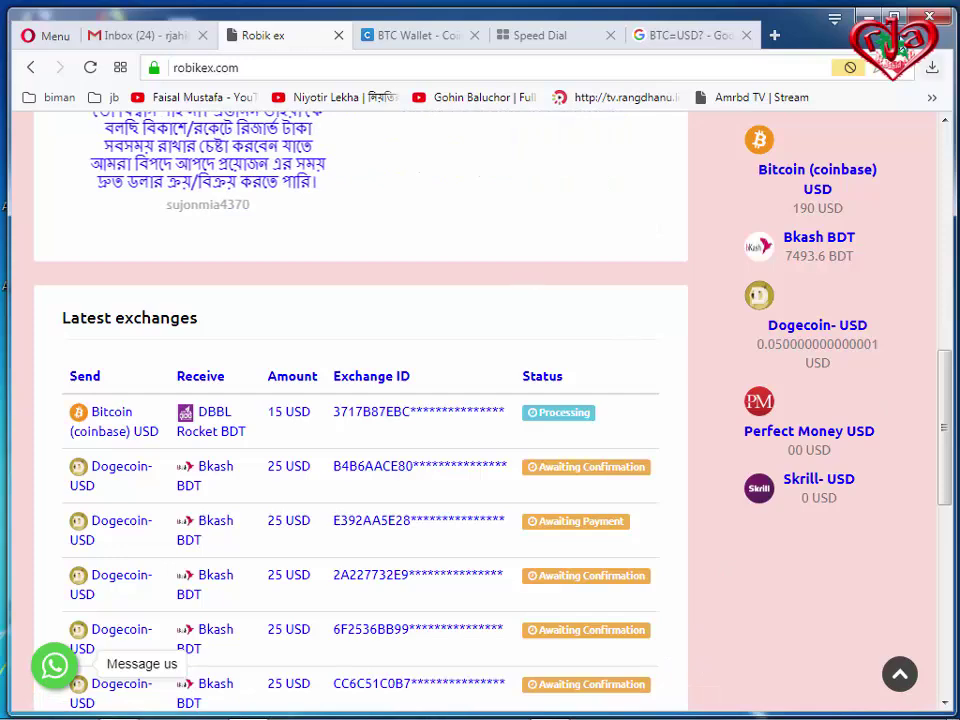
click(866, 17)
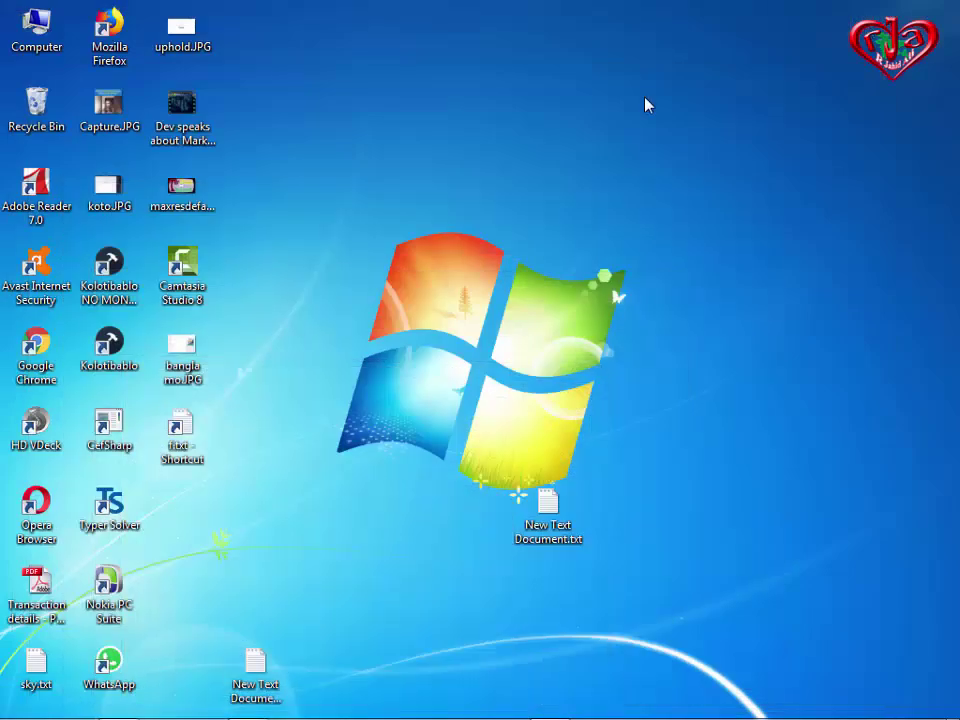
Refresh the desktop, then launch Nokia PC Suite for the Nokia 2700 classic.
right_click(529, 103)
click(595, 160)
right_click(516, 95)
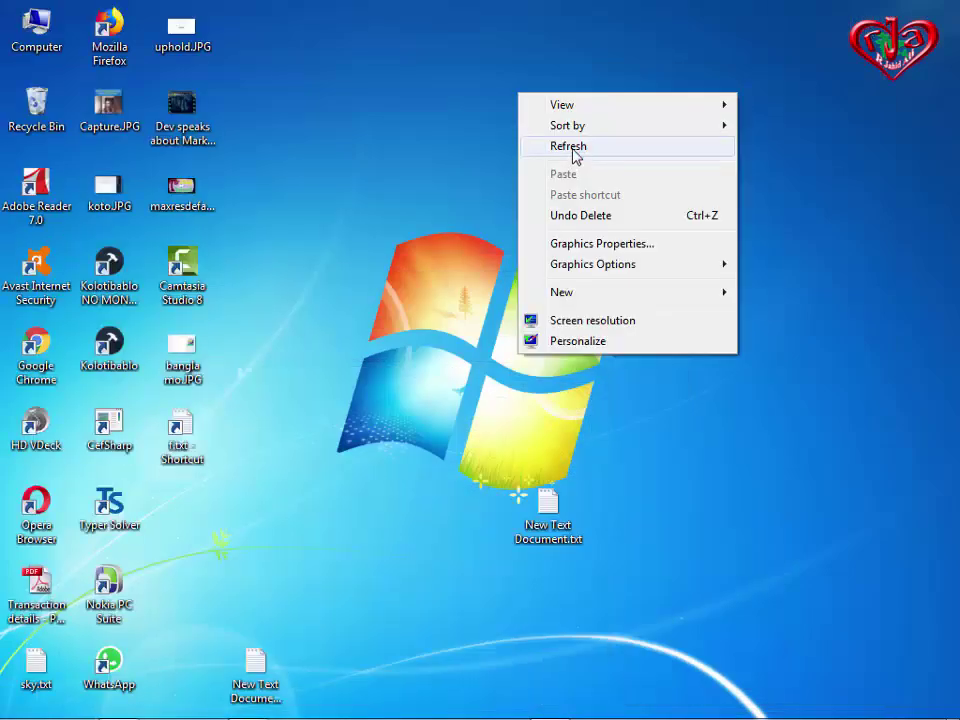
right_click(467, 98)
click(521, 160)
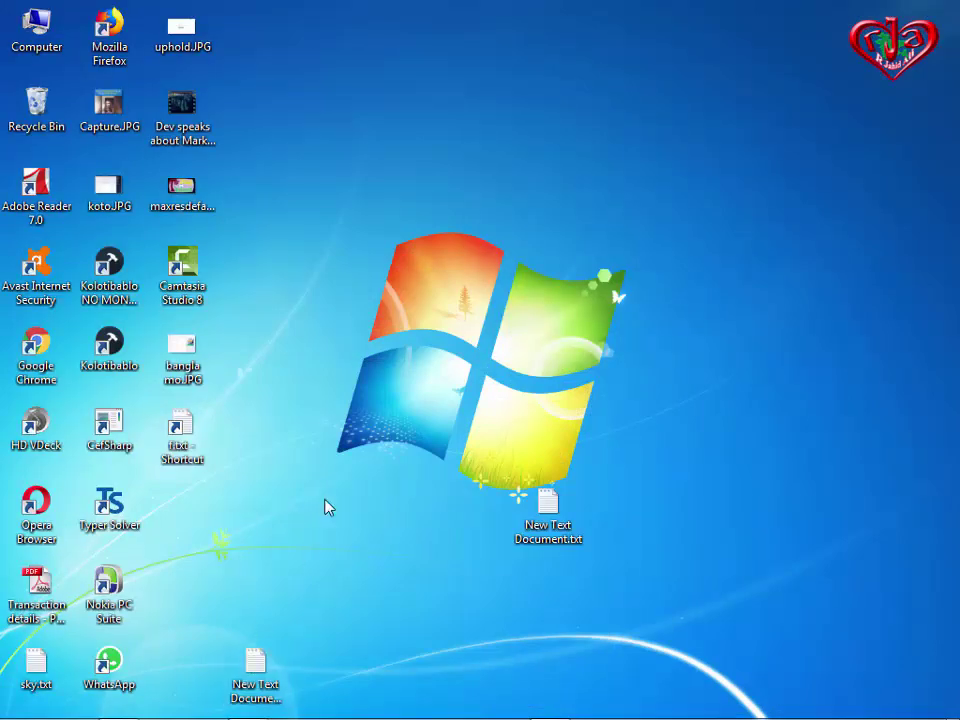
double_click(108, 588)
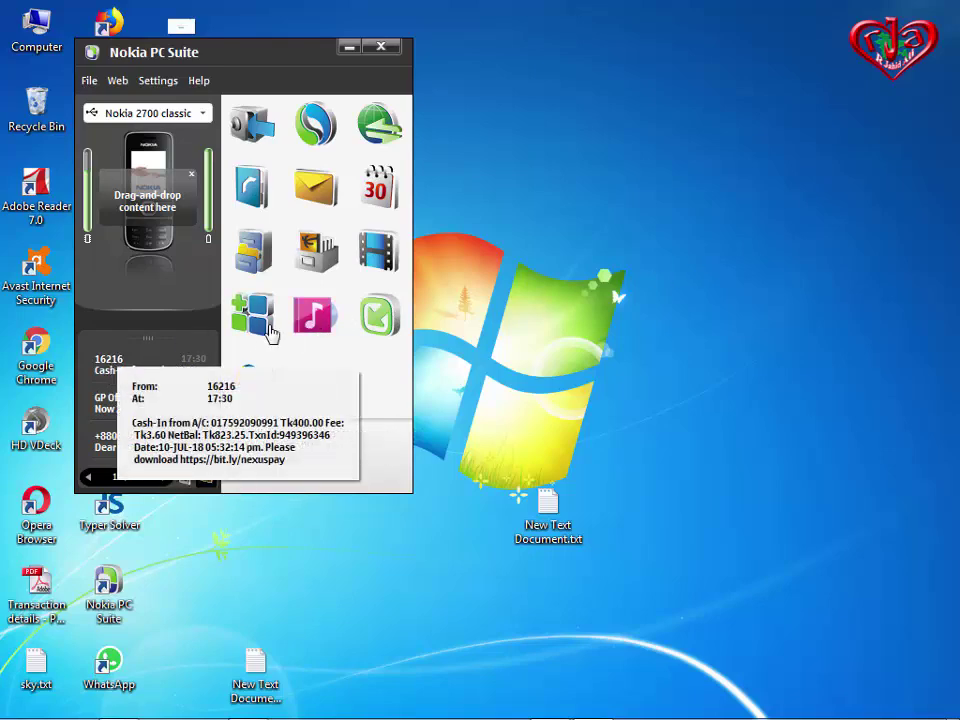
Confirm today's Tk400.00 cash-in SMS from 16216 against the clock, then restore Opera.
click(113, 368)
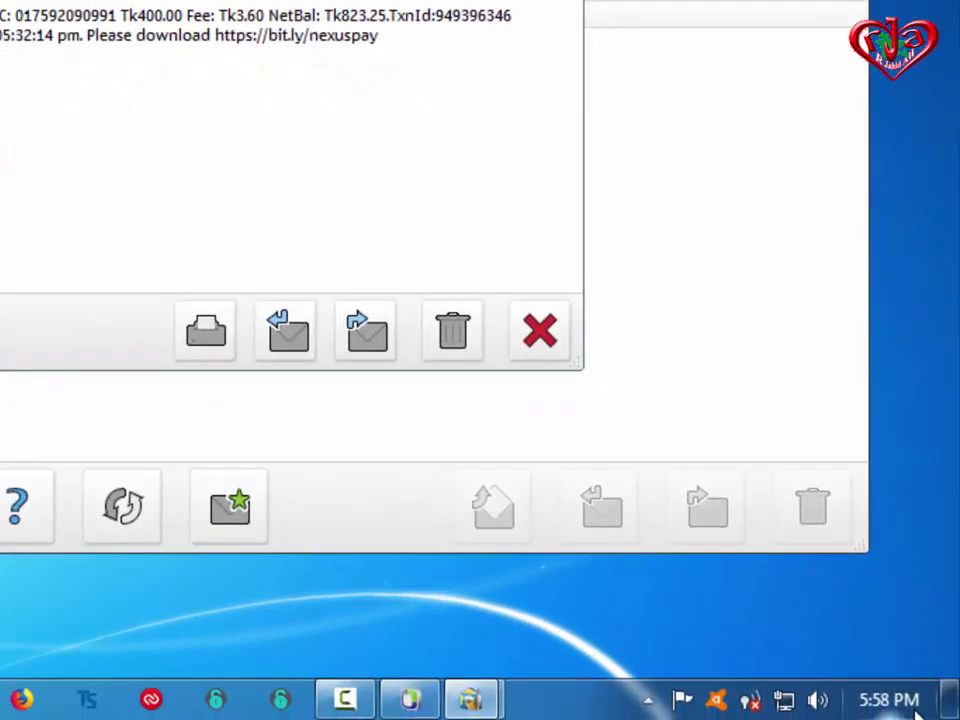
click(890, 700)
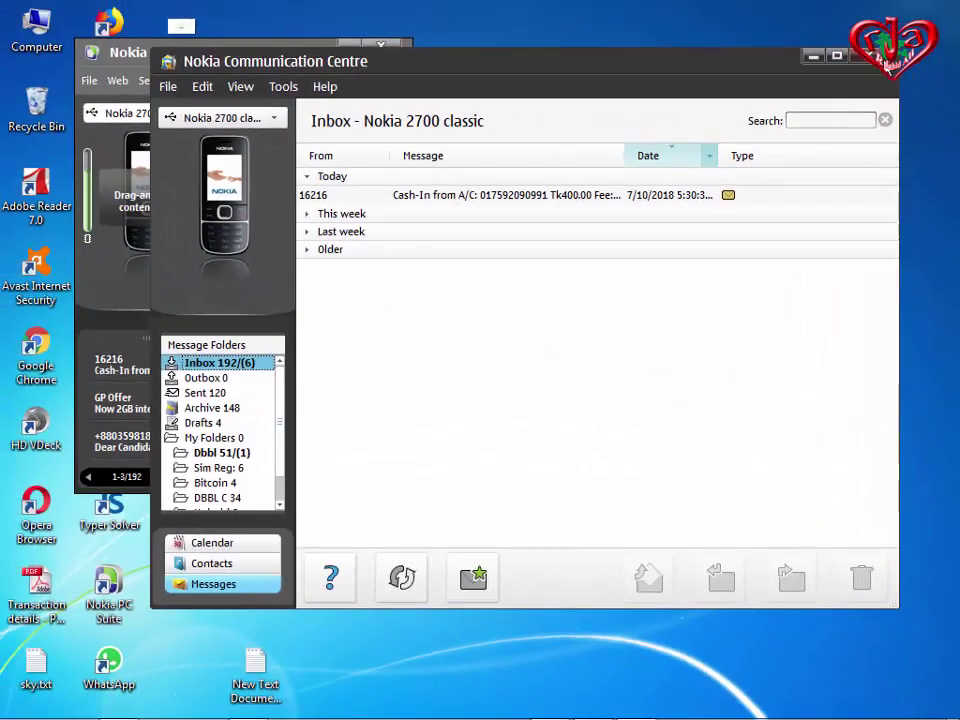
click(878, 120)
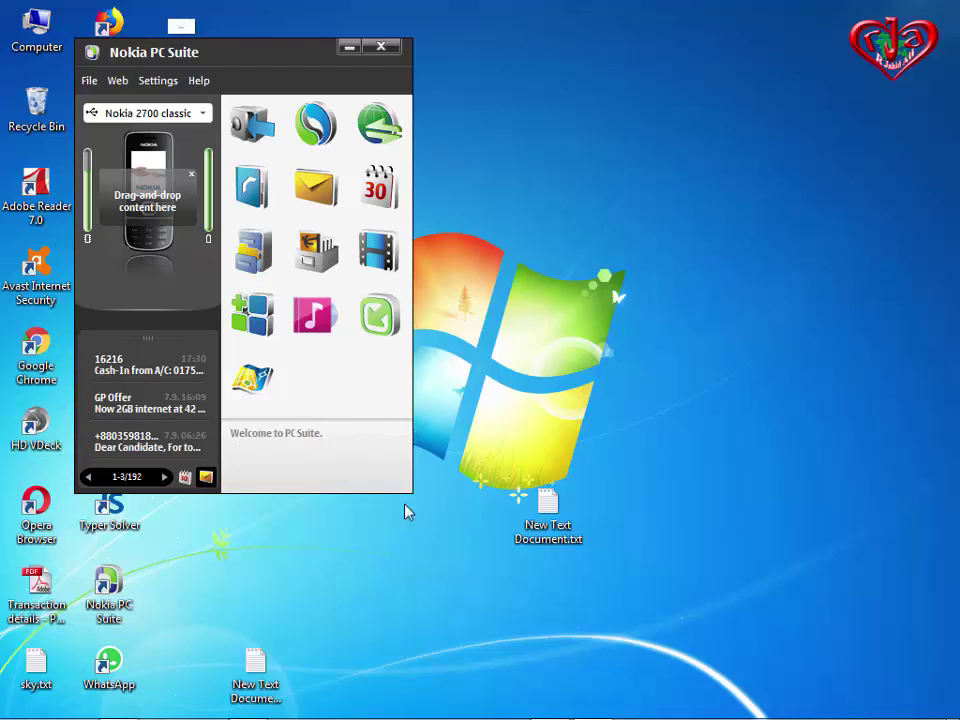
click(248, 706)
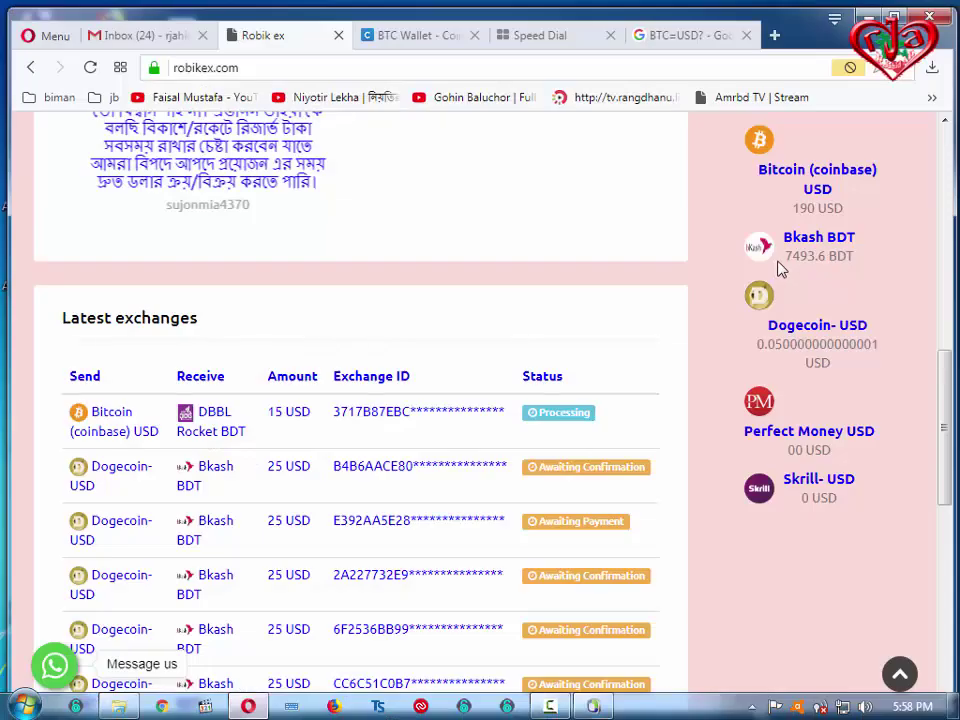
click(90, 67)
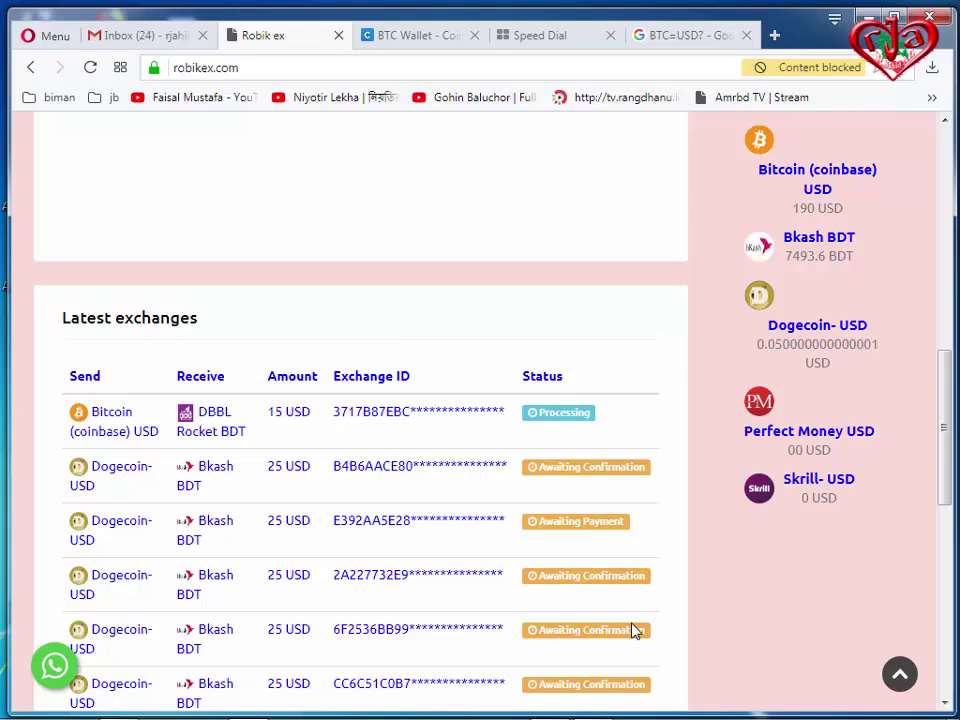
scroll(645, 530, down, 3)
scroll(625, 548, down, 1)
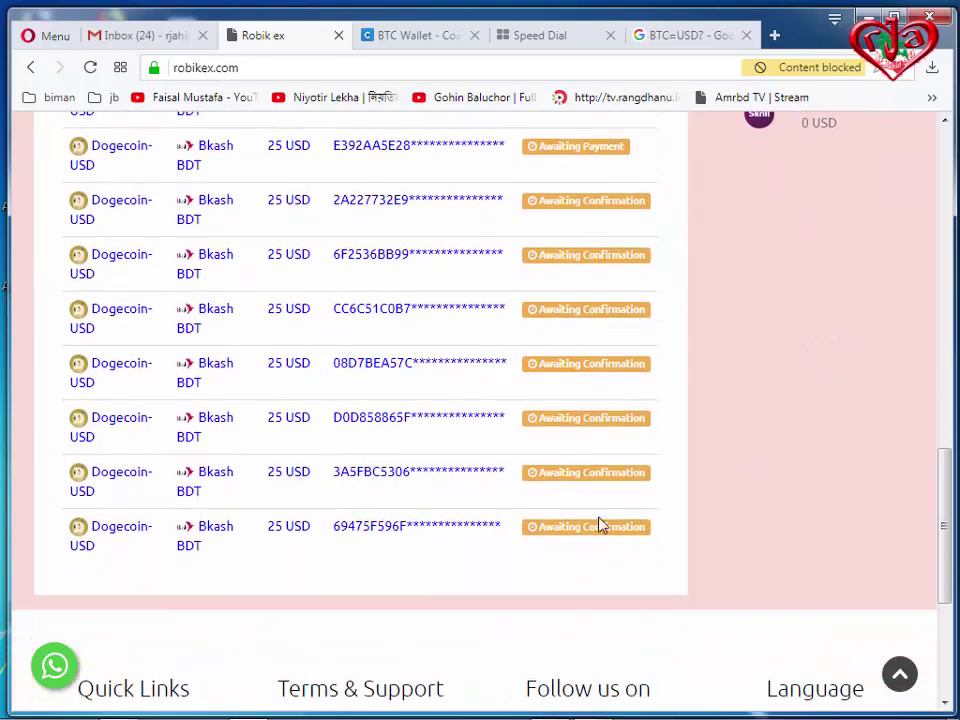
scroll(615, 364, up, 2)
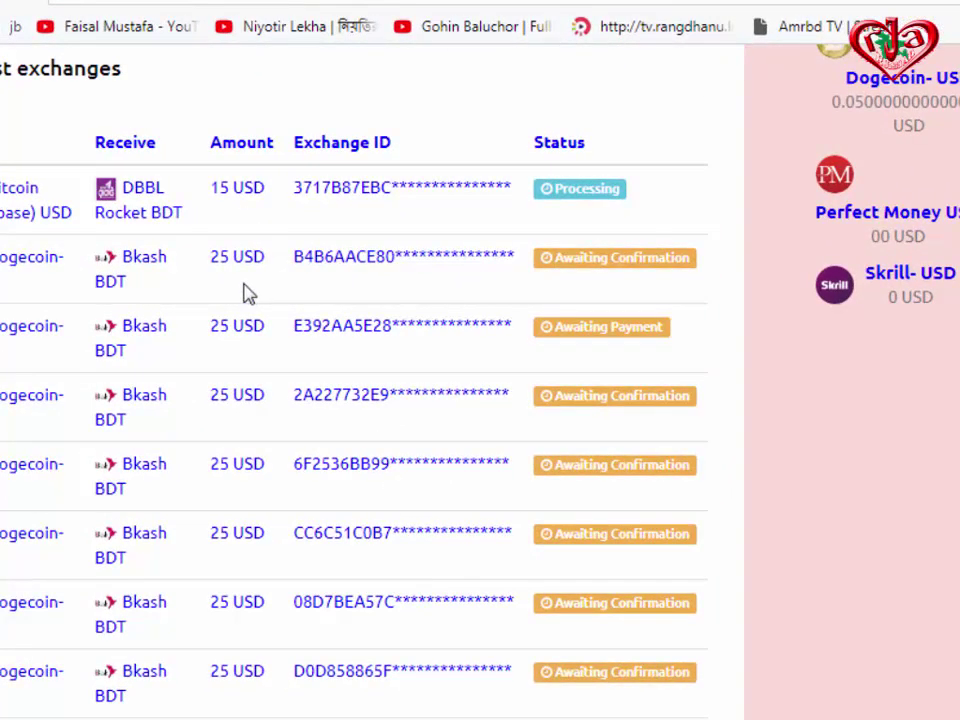
drag(210, 264, 226, 260)
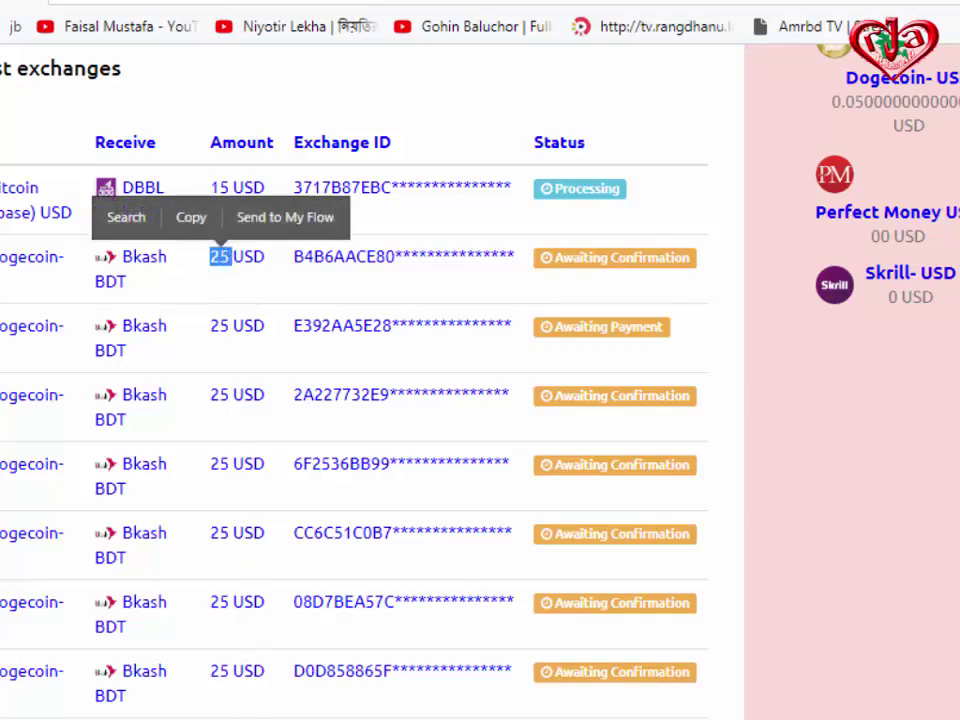
scroll(246, 664, down, 3)
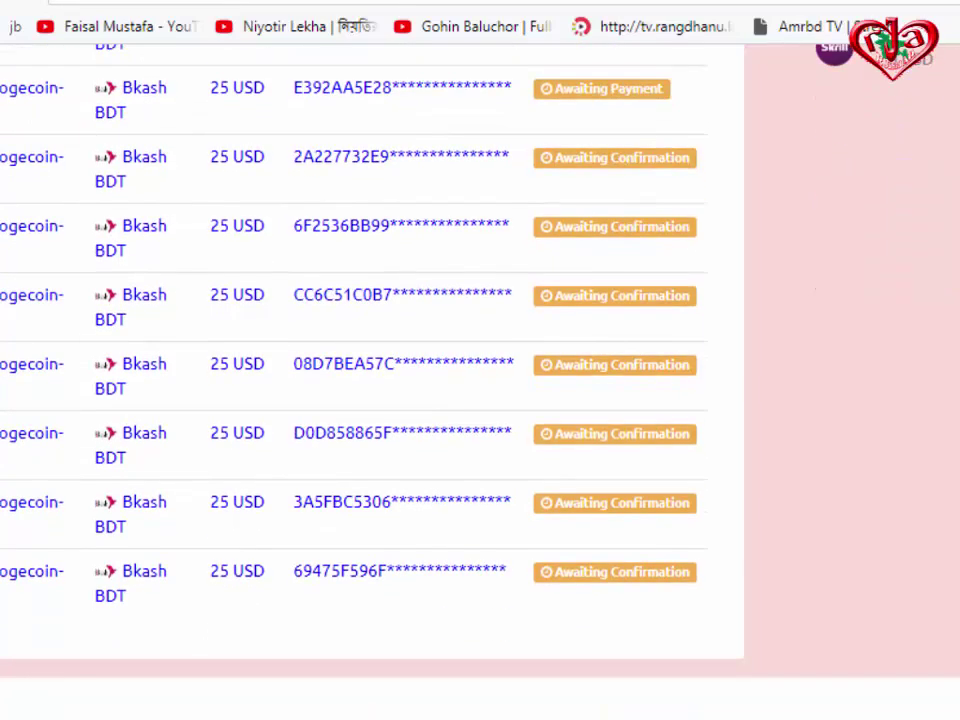
scroll(360, 380, up, 3)
scroll(360, 380, up, 4)
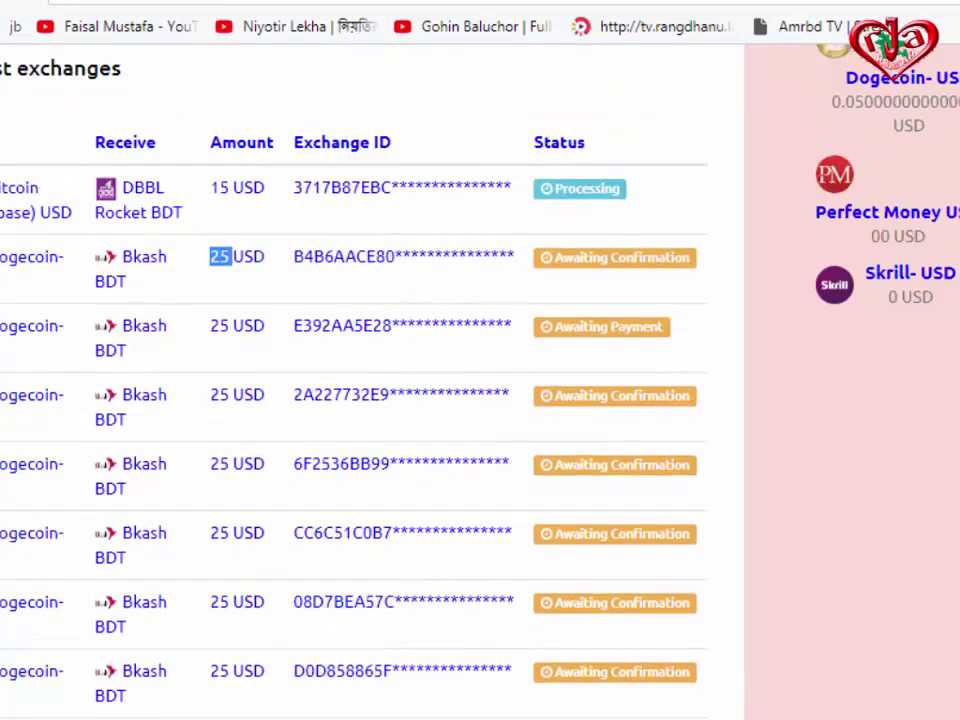
scroll(253, 480, down, 3)
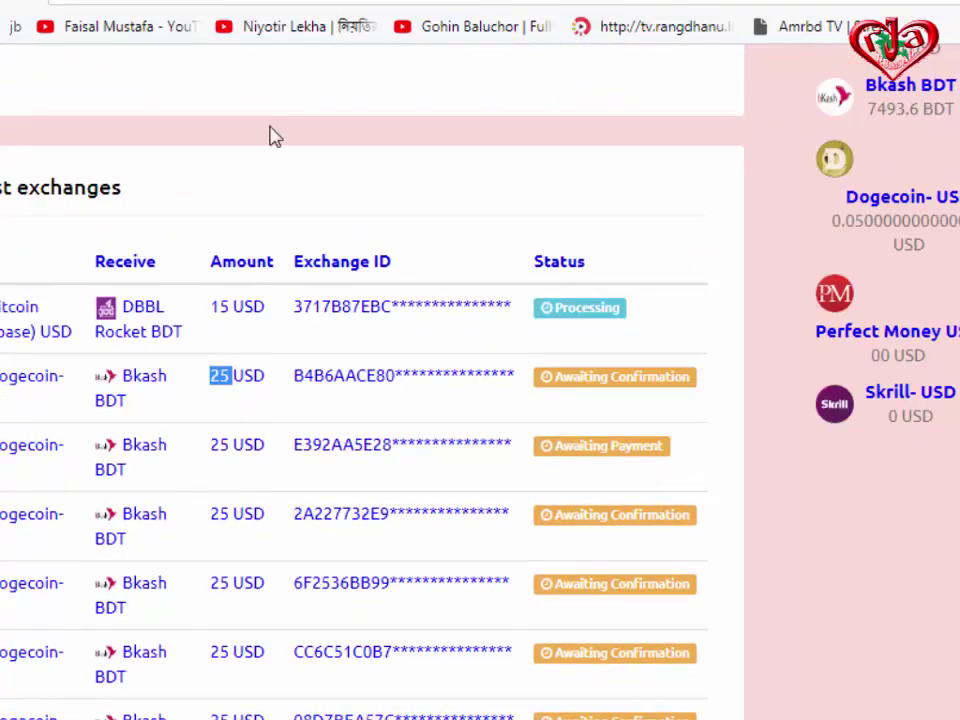
scroll(381, 681, up, 3)
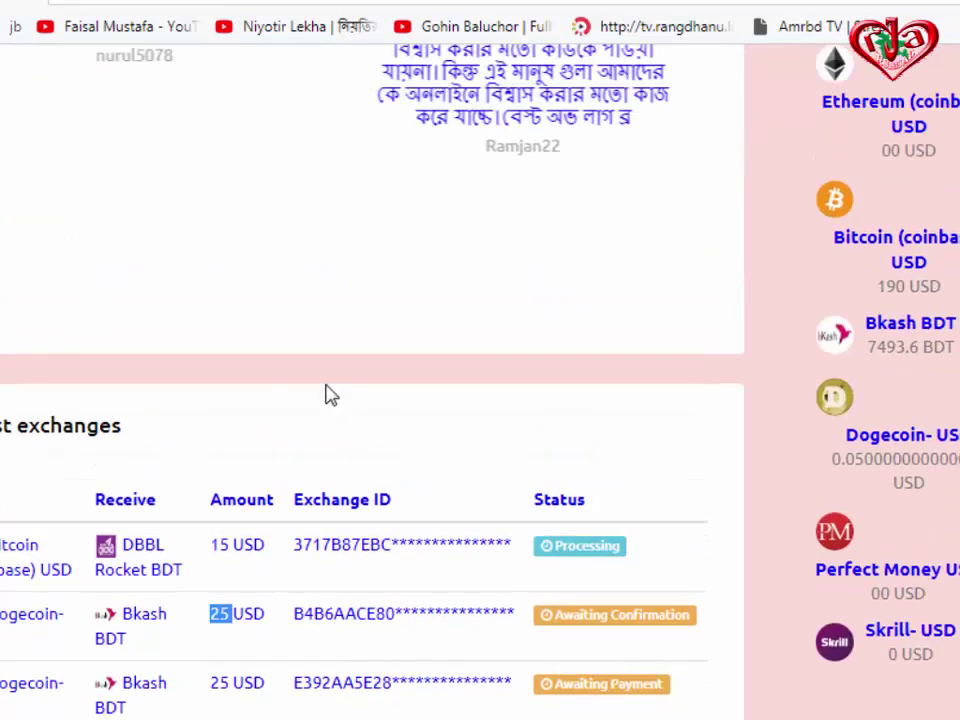
click(420, 621)
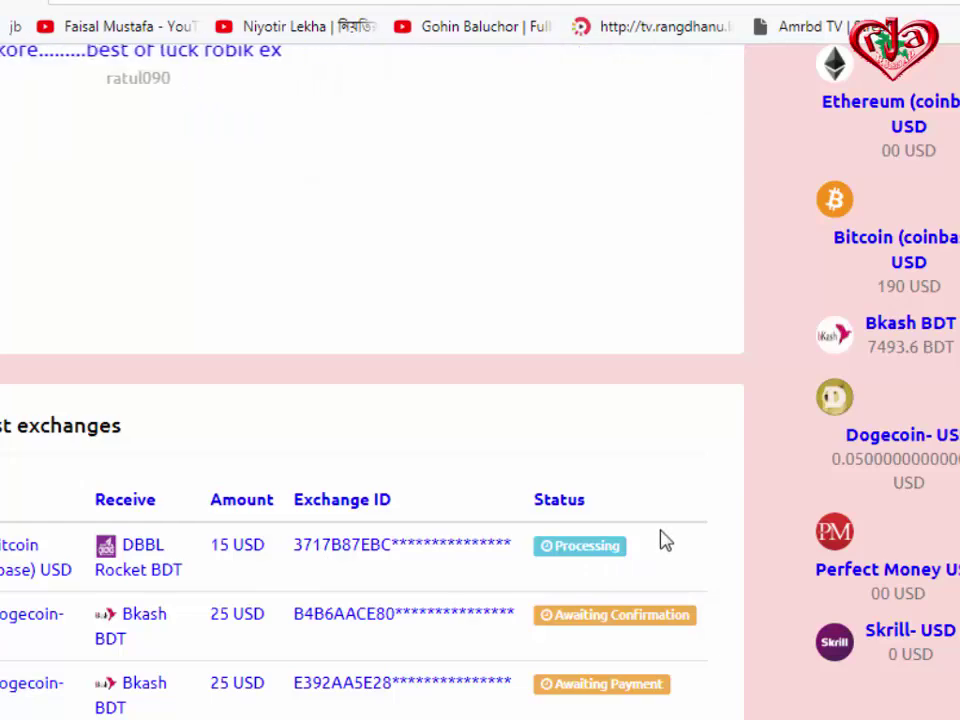
scroll(665, 540, down, 2)
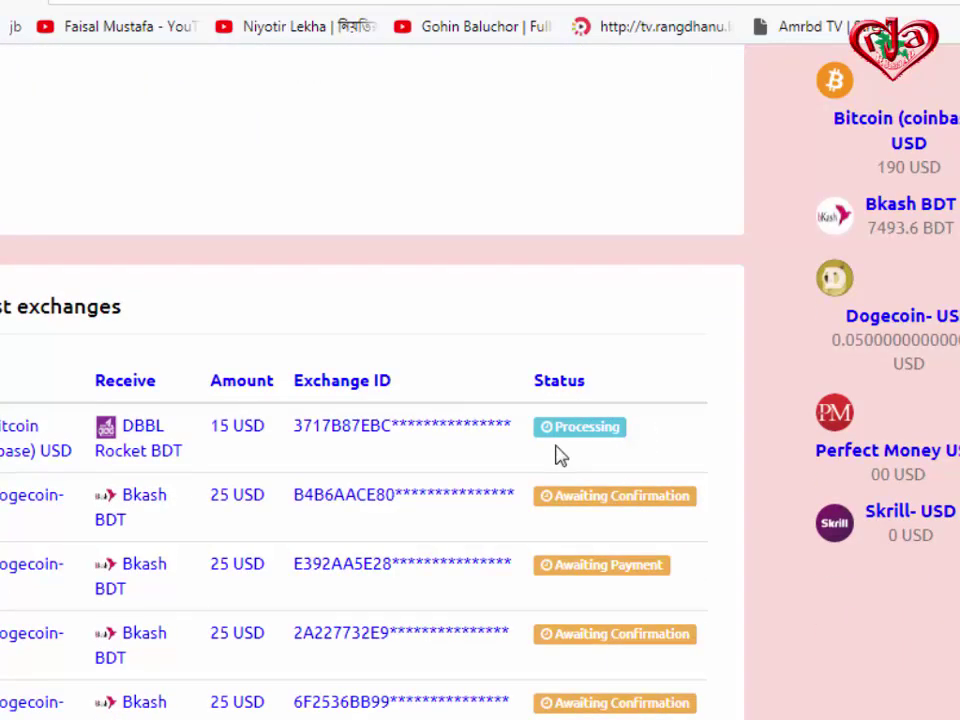
scroll(600, 621, down, 2)
scroll(553, 604, down, 4)
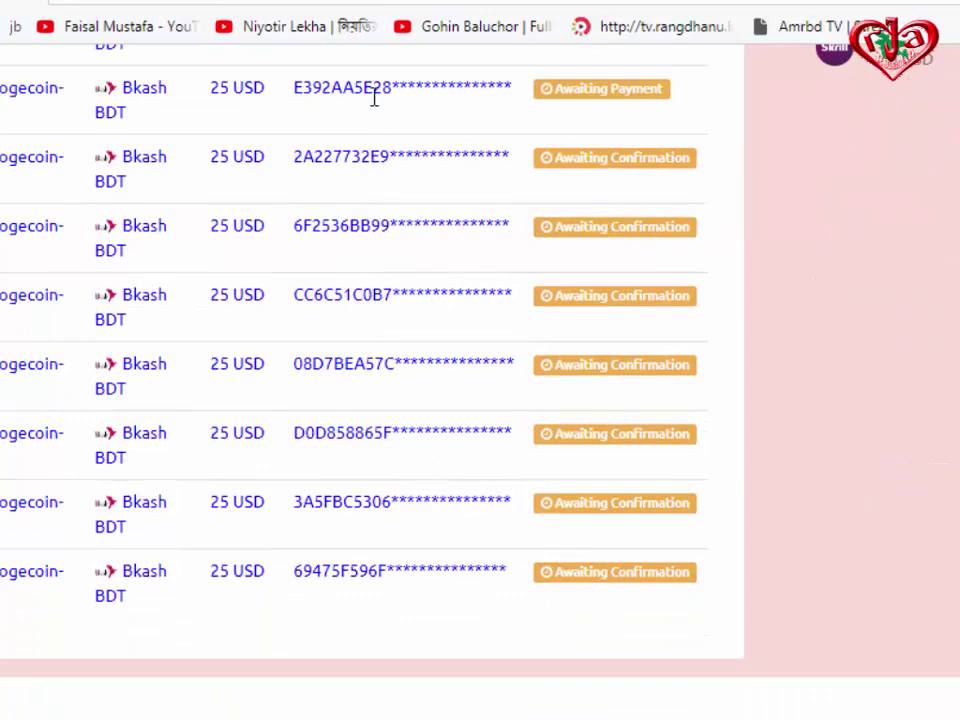
drag(374, 95, 331, 92)
scroll(381, 214, up, 4)
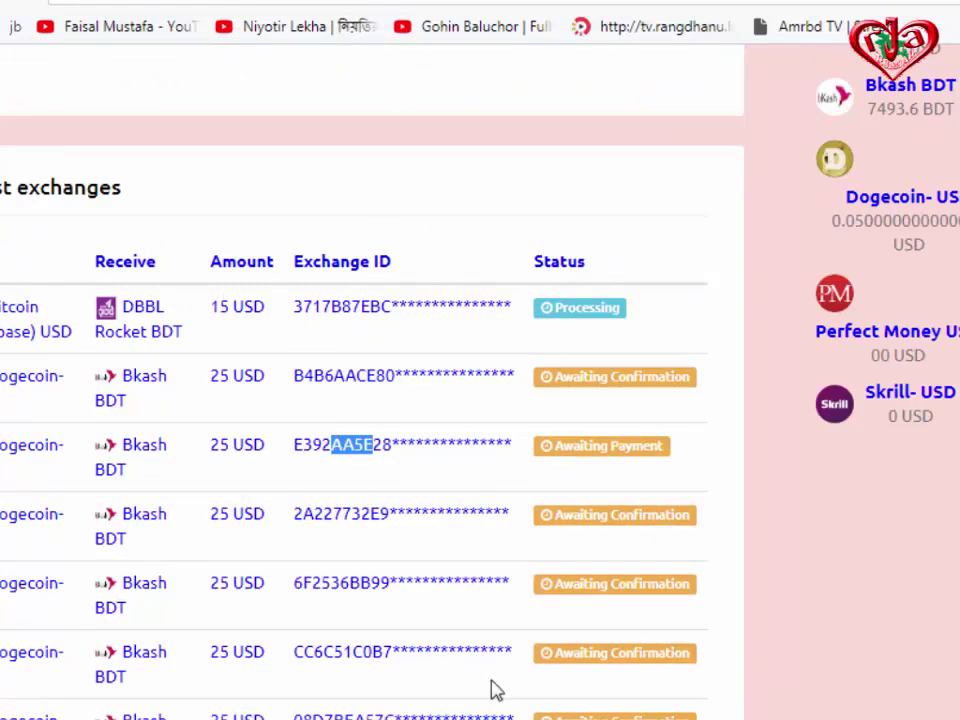
scroll(495, 685, down, 4)
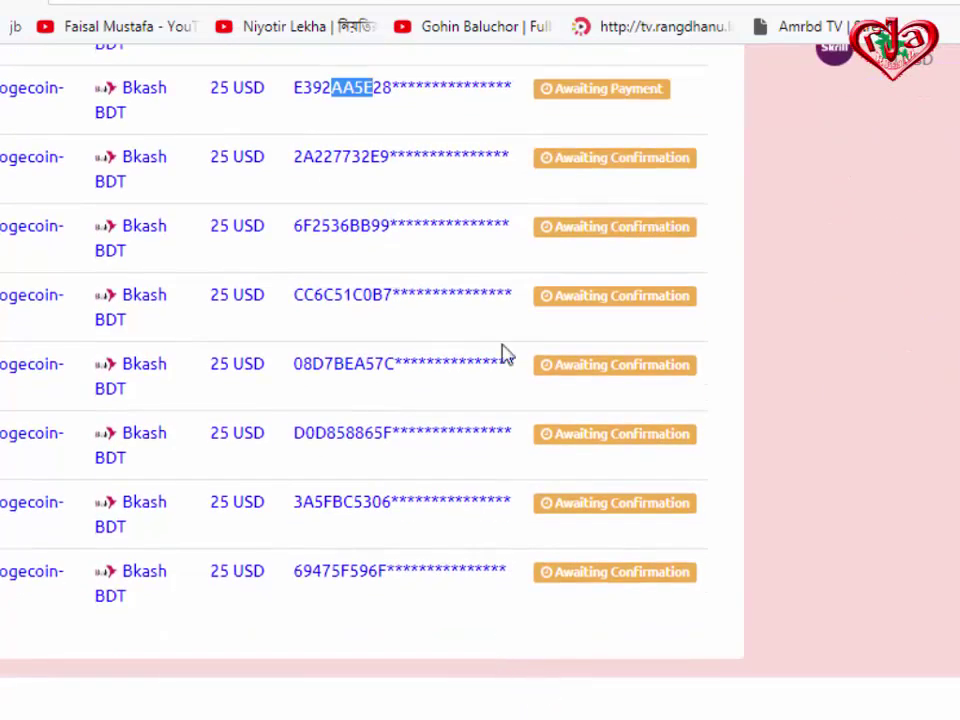
scroll(527, 341, up, 5)
scroll(228, 356, up, 5)
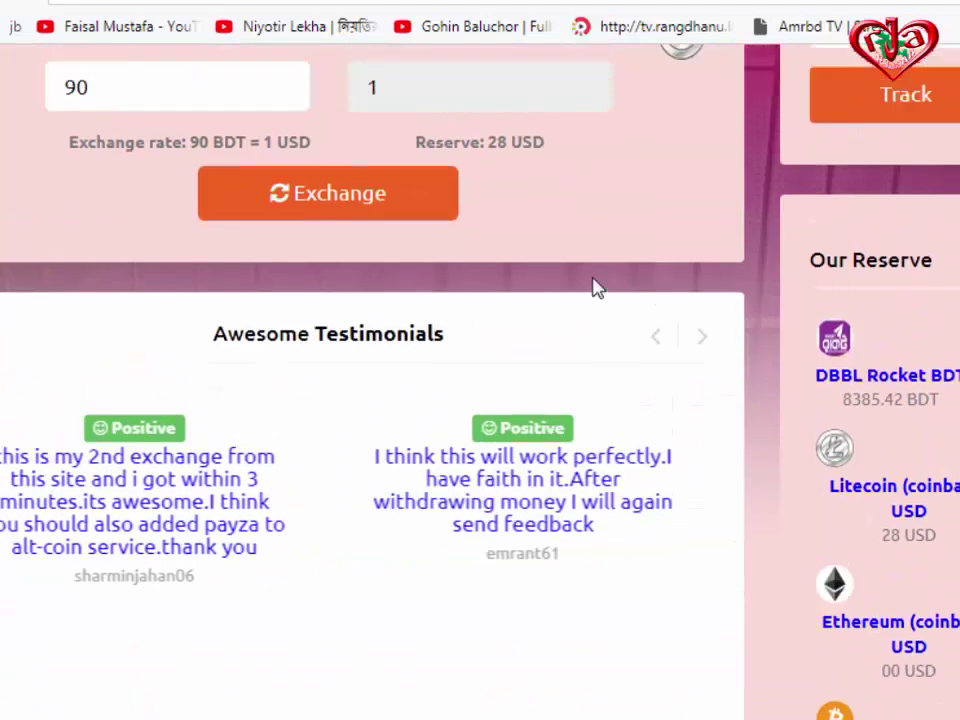
scroll(724, 246, up, 5)
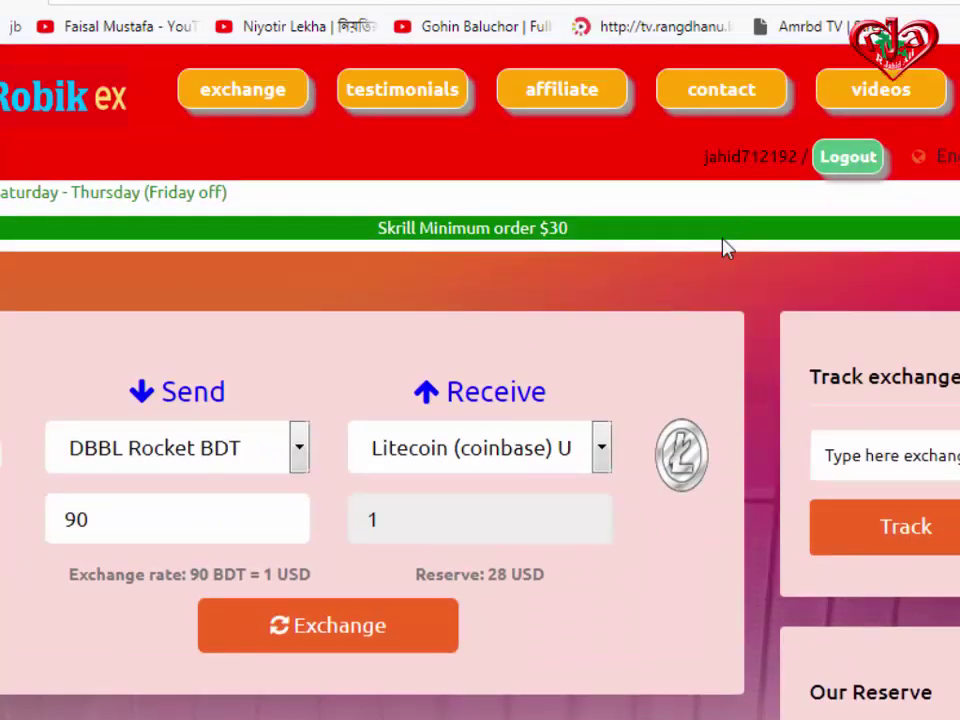
Open the account page and review its four exchanges, with 15 USD still Processing.
click(731, 160)
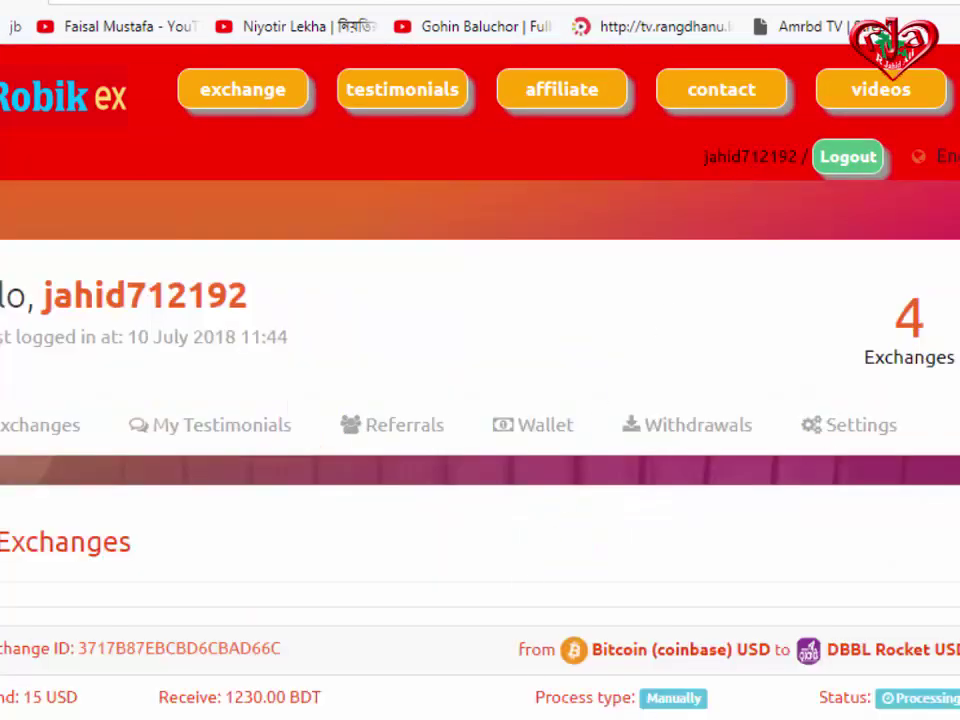
scroll(643, 591, down, 3)
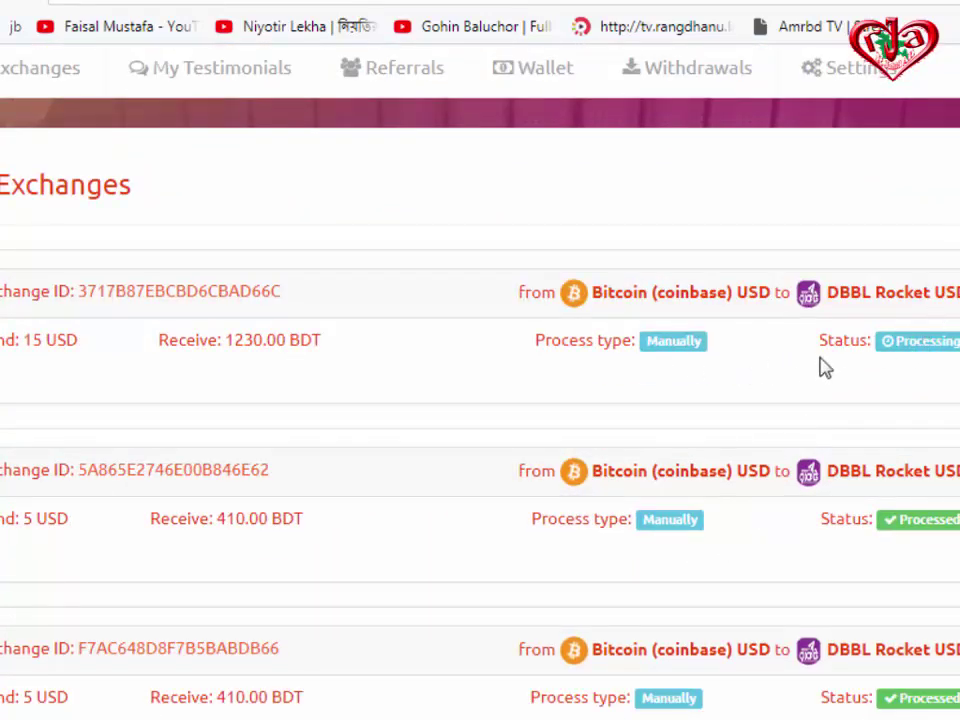
scroll(638, 396, up, 2)
scroll(638, 396, down, 3)
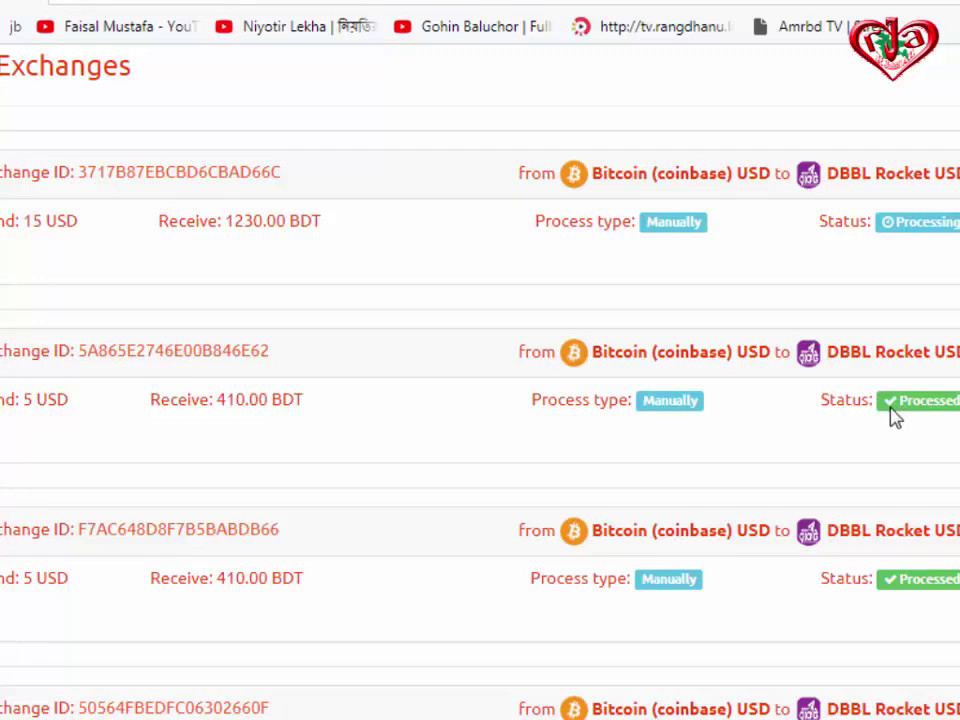
scroll(309, 492, up, 5)
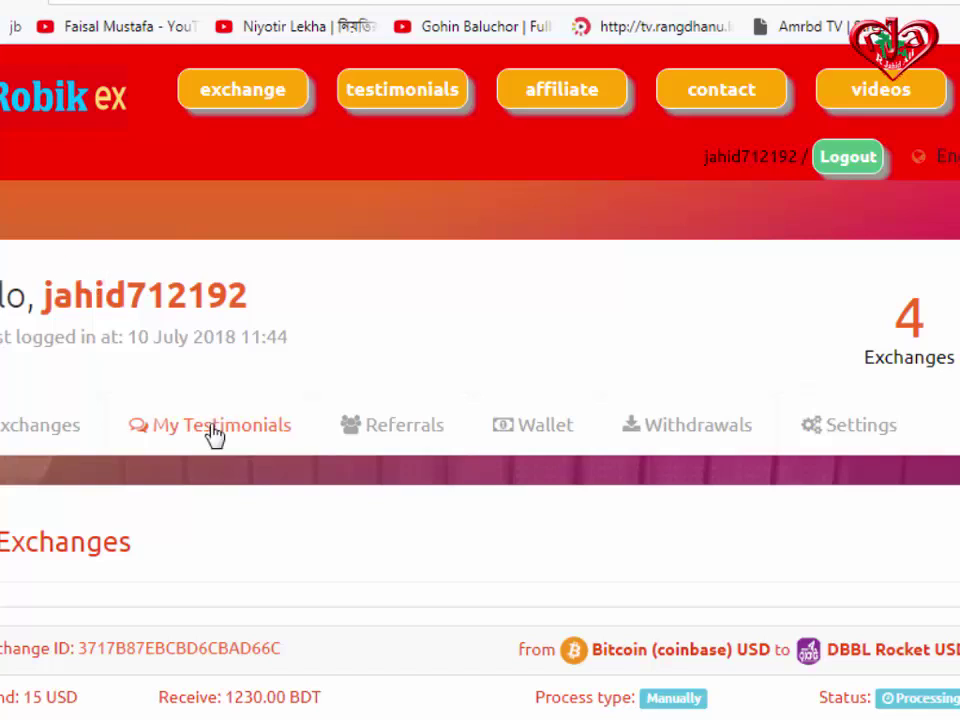
scroll(336, 452, down, 3)
scroll(336, 452, down, 5)
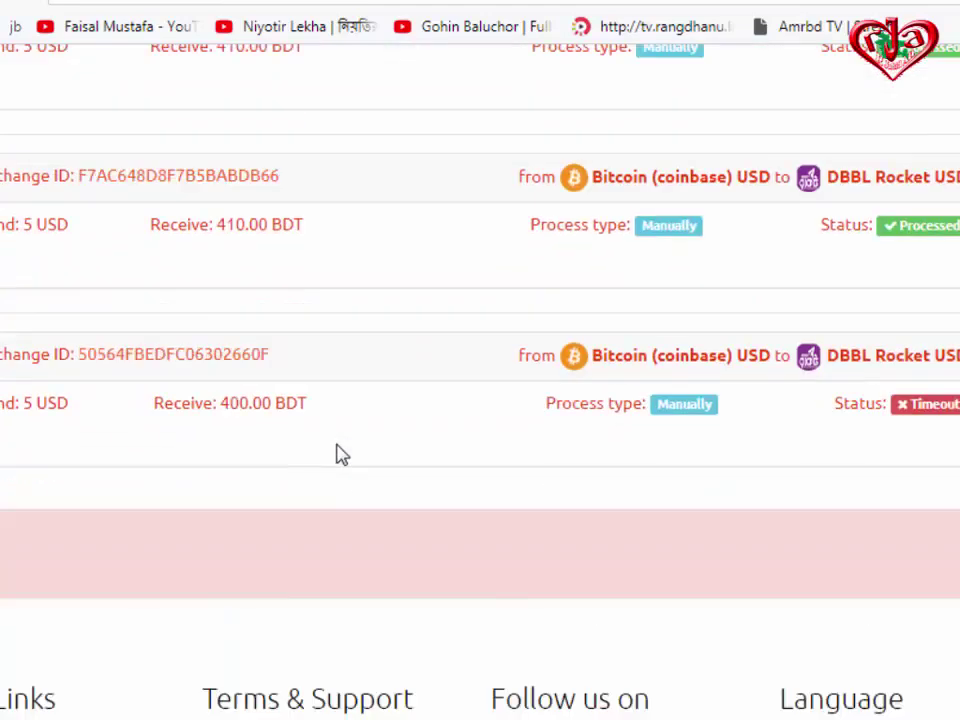
scroll(340, 455, down, 2)
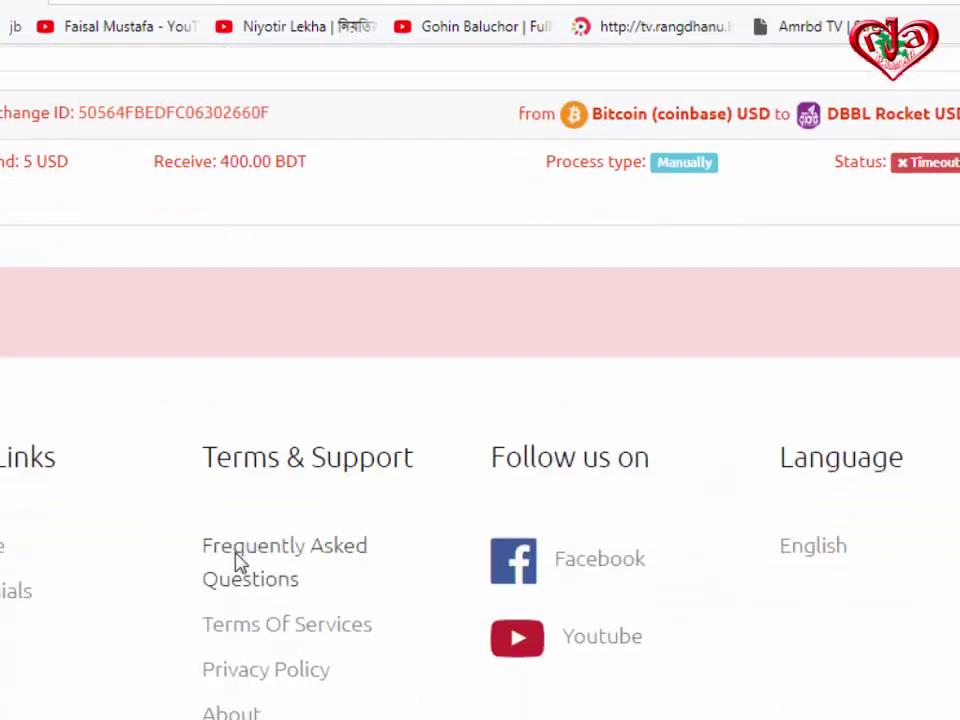
scroll(236, 561, down, 1)
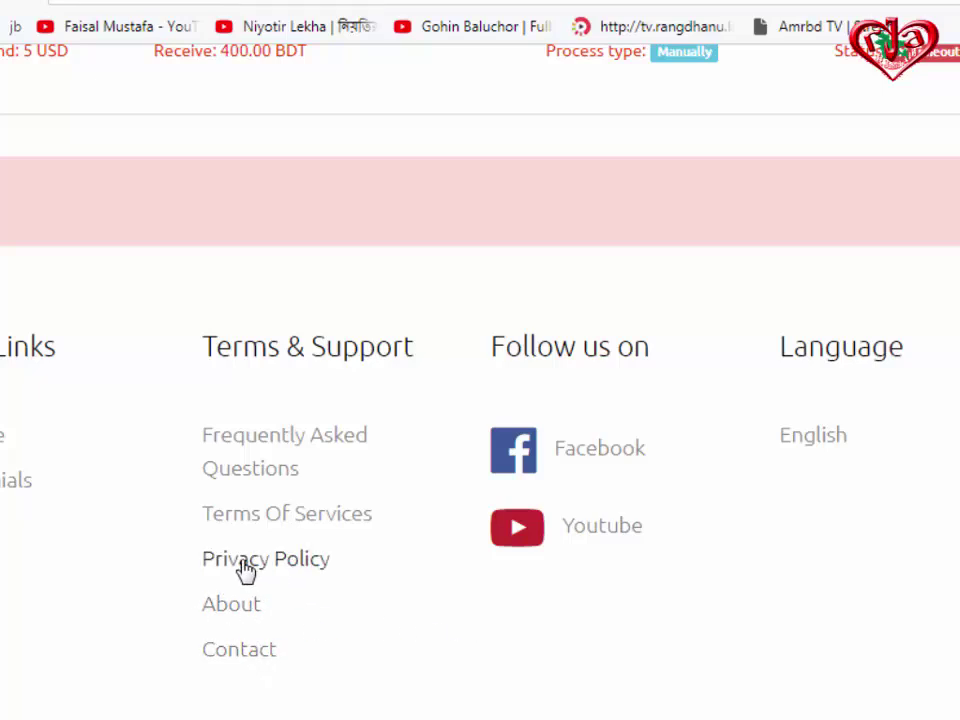
scroll(257, 557, up, 10)
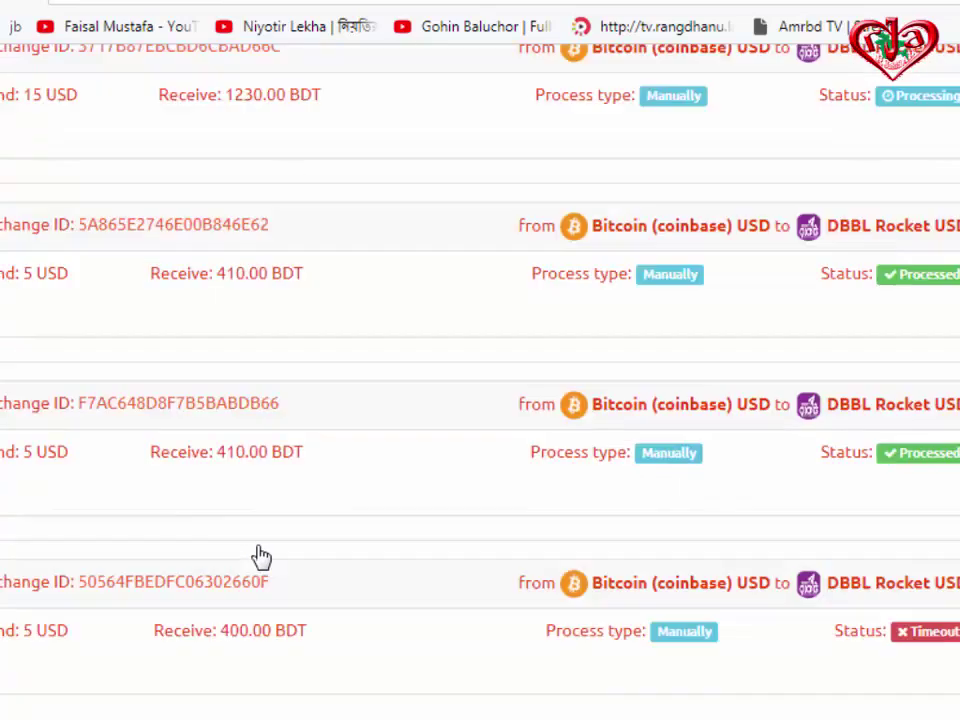
scroll(257, 557, up, 10)
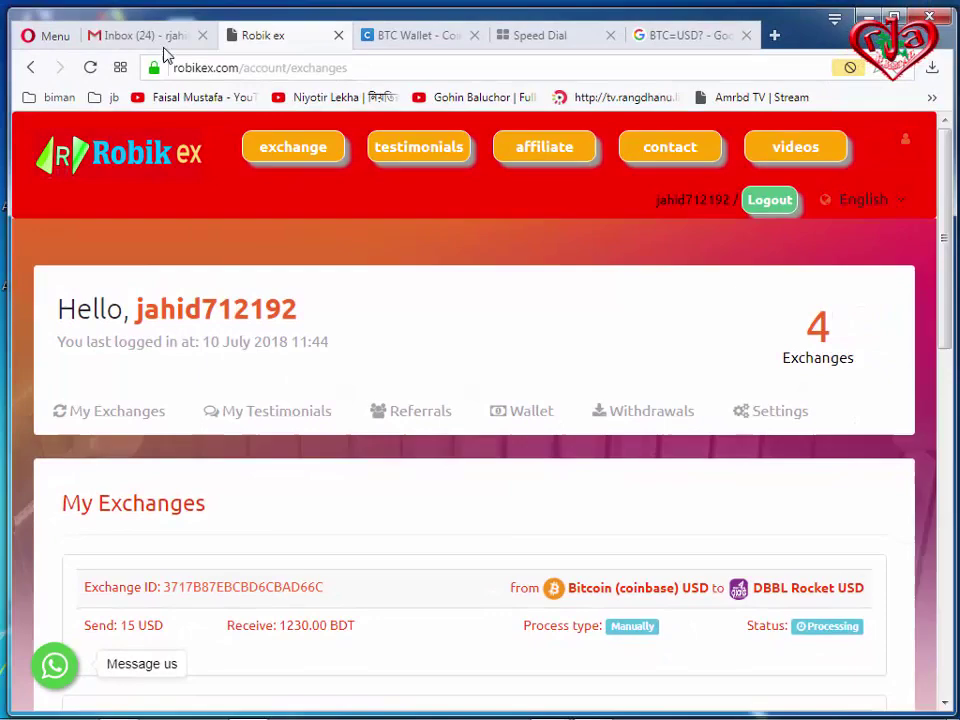
Refresh the Gmail inbox for new mail, then go back to the Robik ex exchanges page.
click(158, 38)
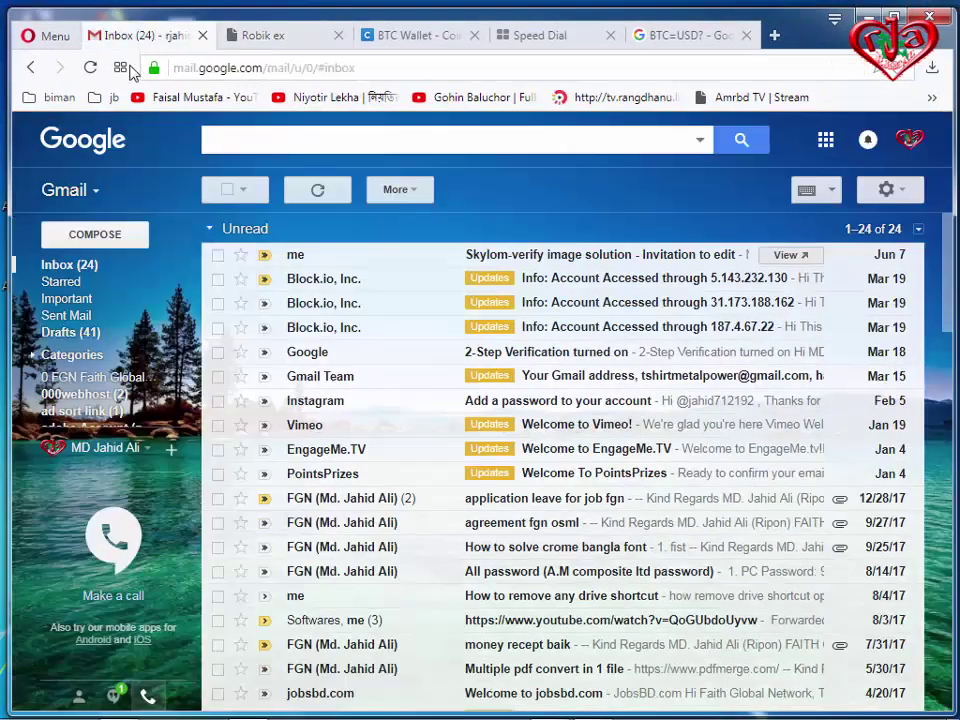
click(90, 68)
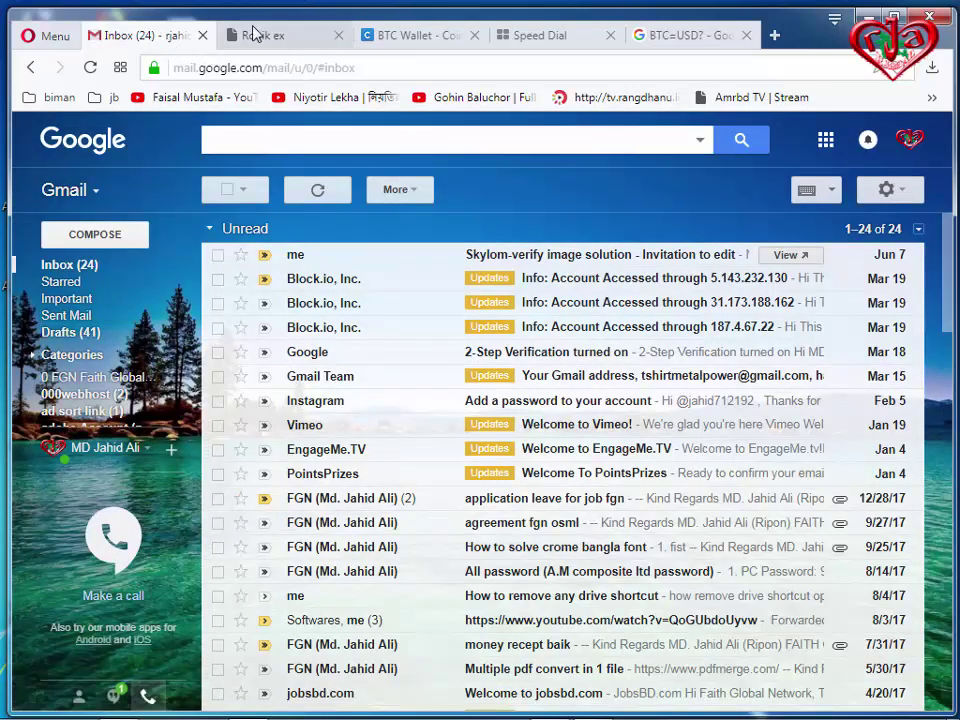
click(255, 34)
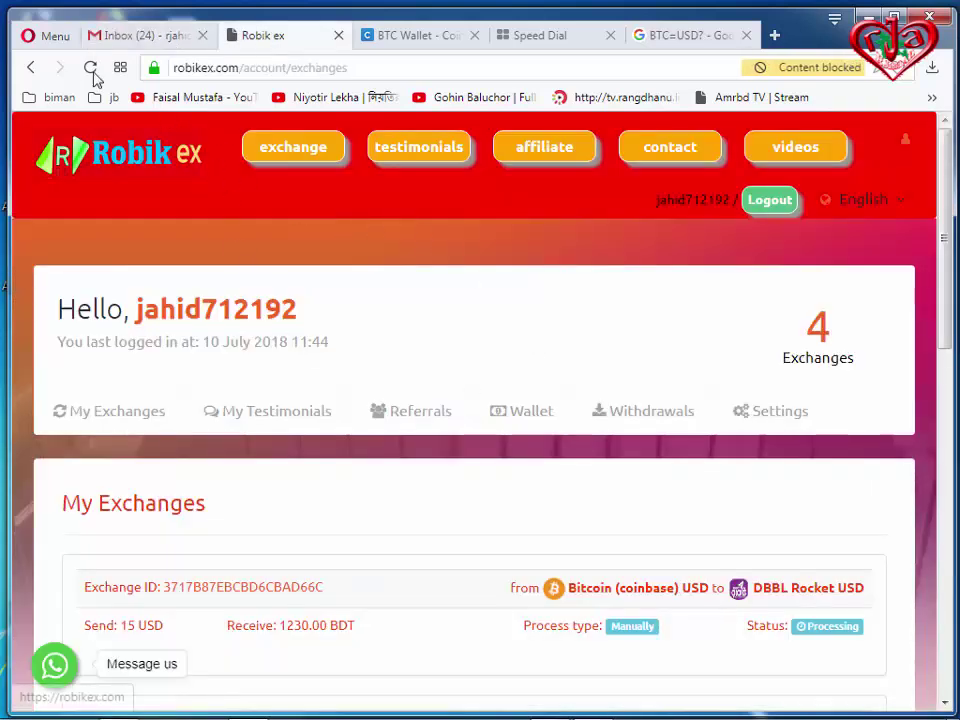
Reload the My Exchanges page for updated statuses and scroll down to the footer.
click(90, 67)
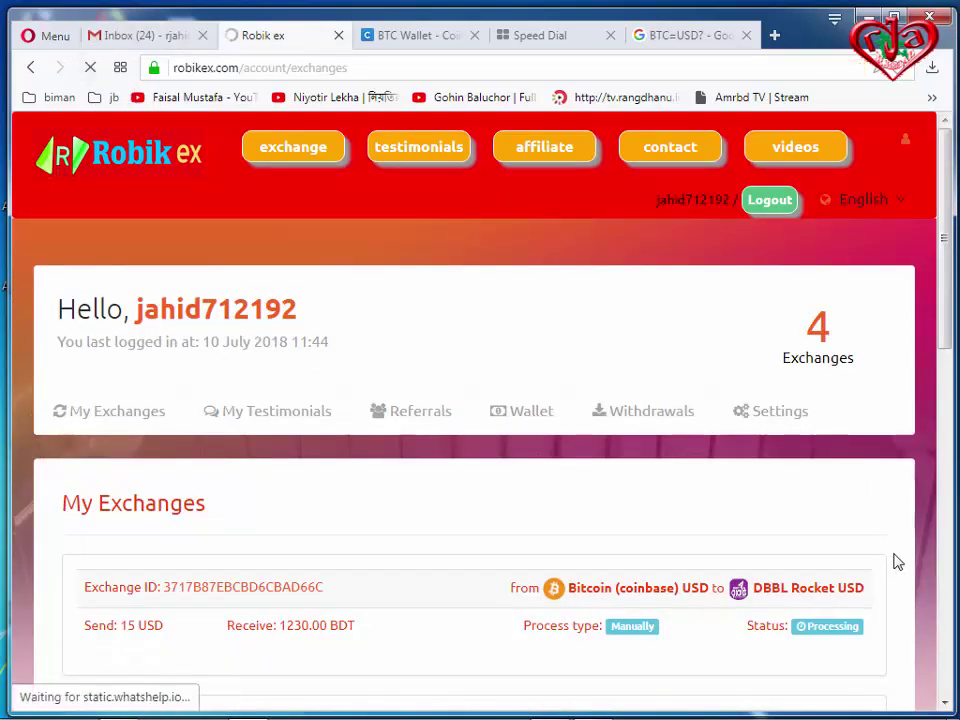
scroll(456, 465, down, 3)
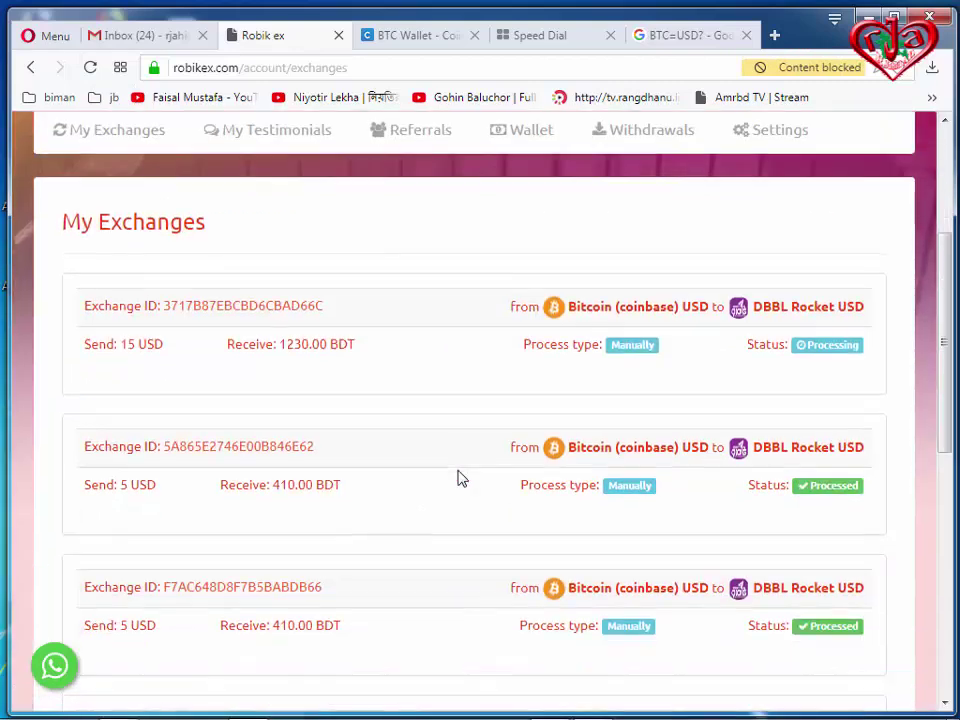
scroll(458, 478, down, 3)
scroll(458, 478, down, 3)
scroll(456, 476, down, 3)
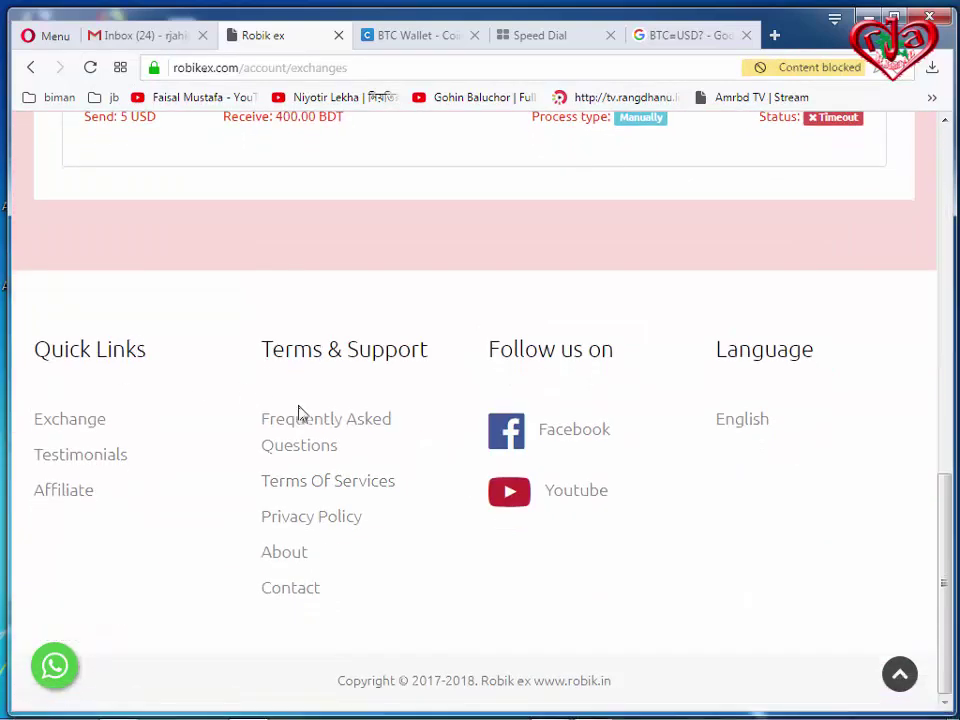
scroll(300, 413, up, 3)
scroll(303, 414, down, 3)
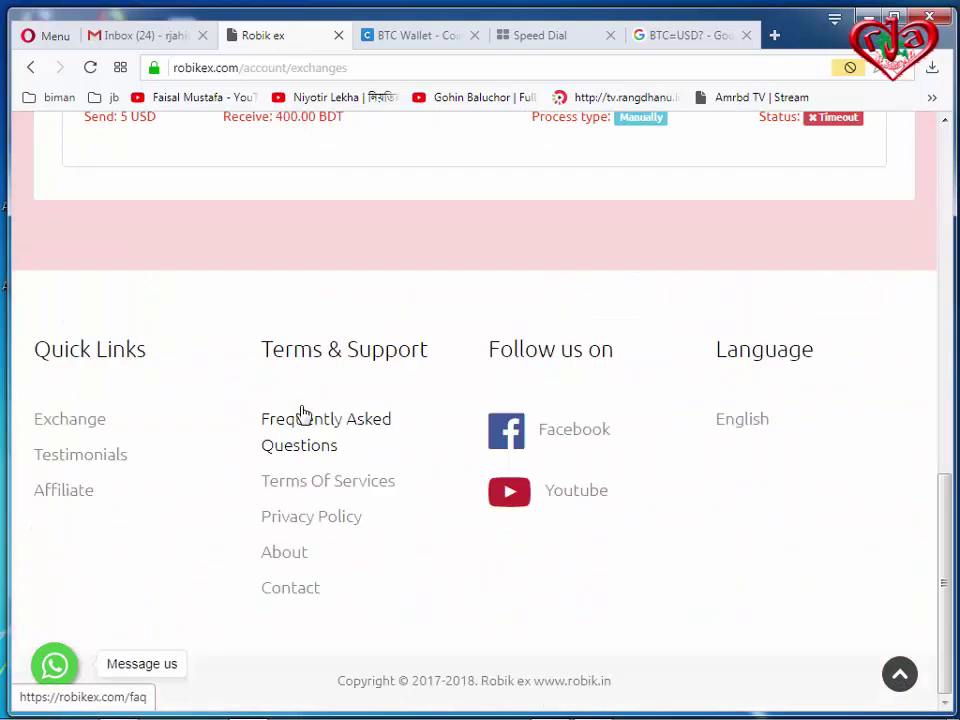
Open the Privacy Policy page and select part of its second line.
click(292, 528)
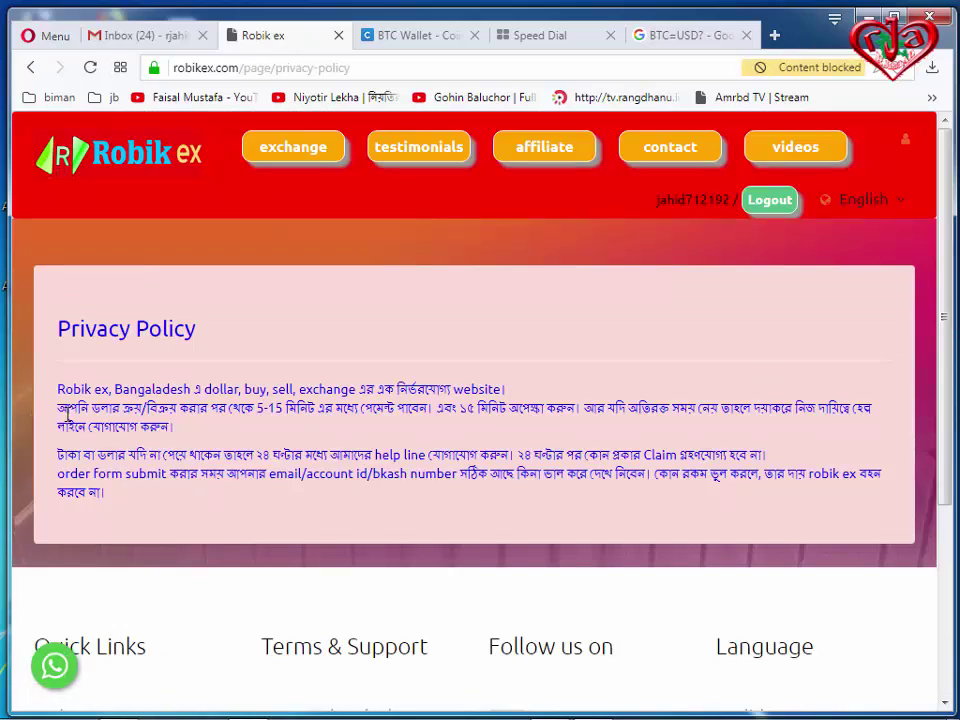
mouse_move(59, 410)
mouse_down()
mouse_move(240, 407)
mouse_move(346, 427)
mouse_move(301, 415)
mouse_move(433, 424)
mouse_move(428, 408)
mouse_up()
click(429, 414)
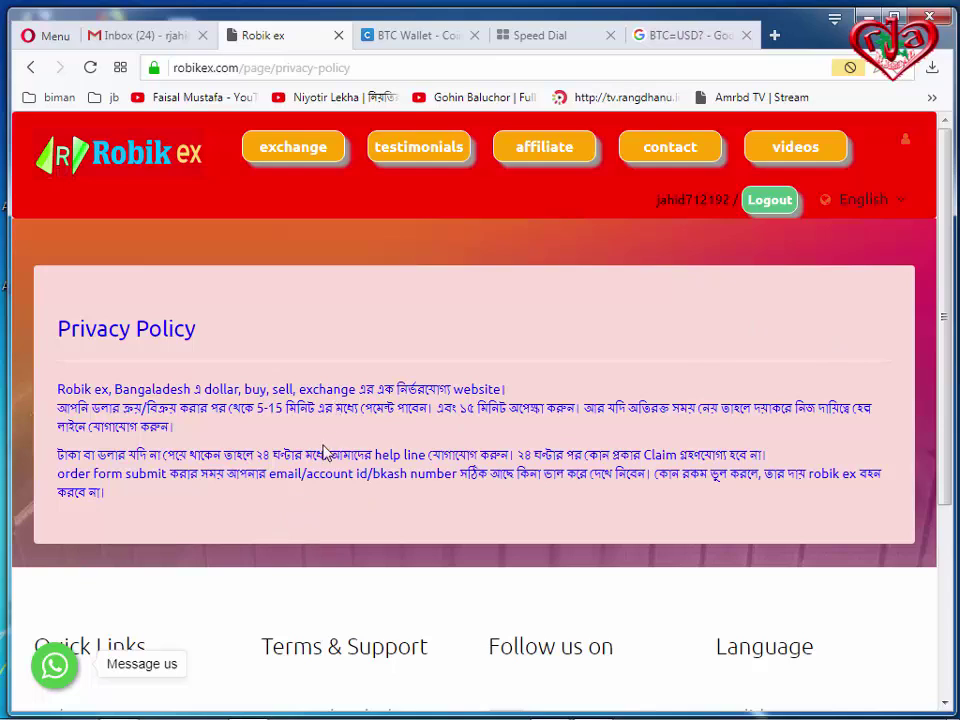
click(690, 158)
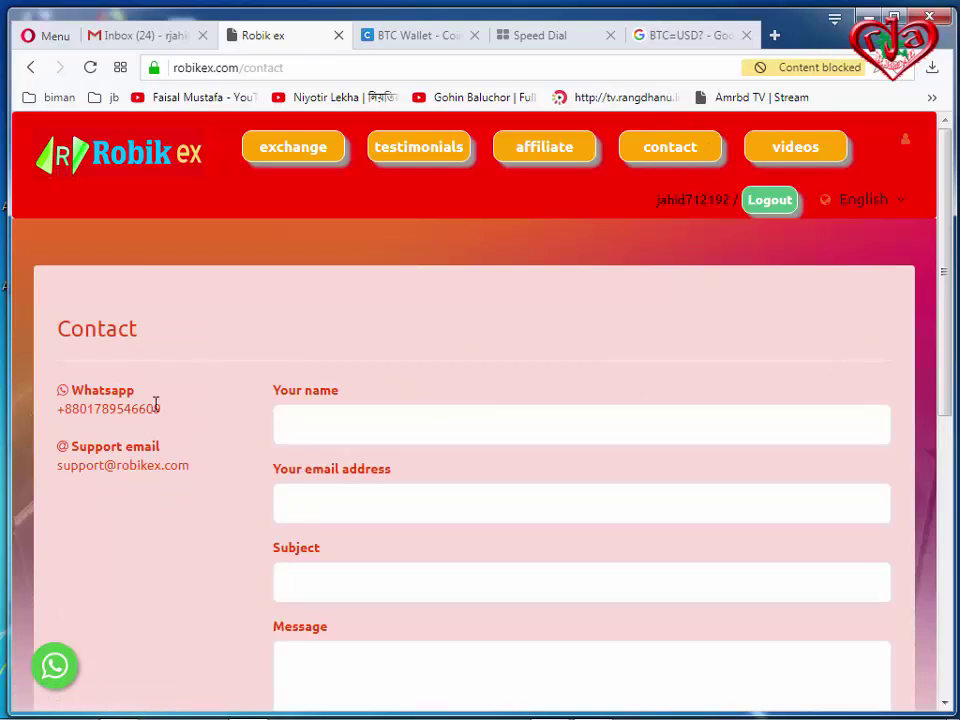
drag(61, 411, 152, 428)
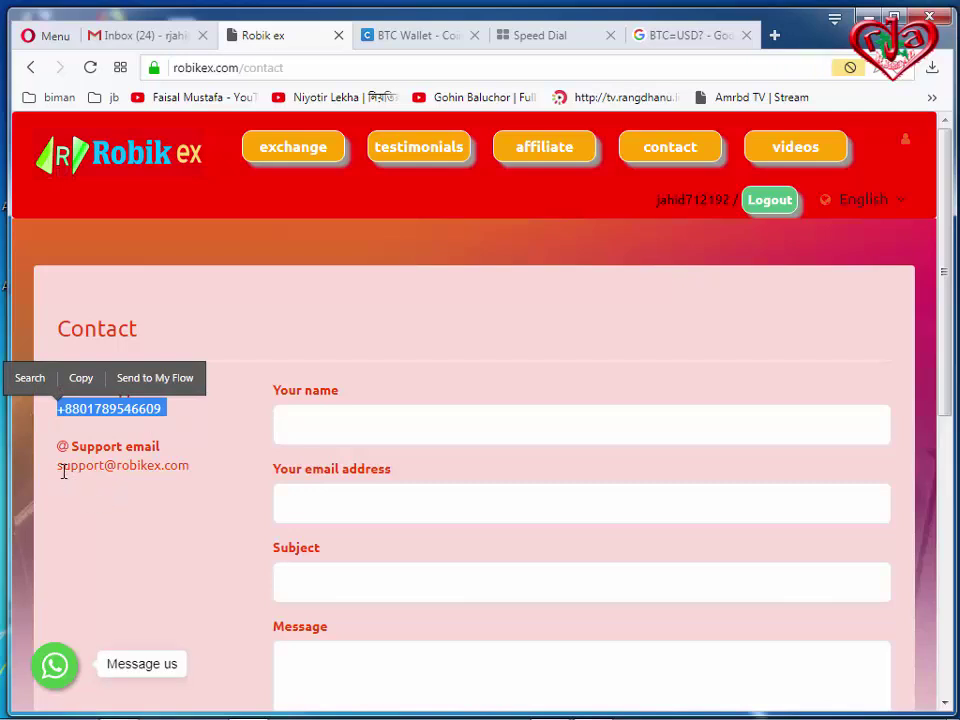
drag(57, 466, 205, 487)
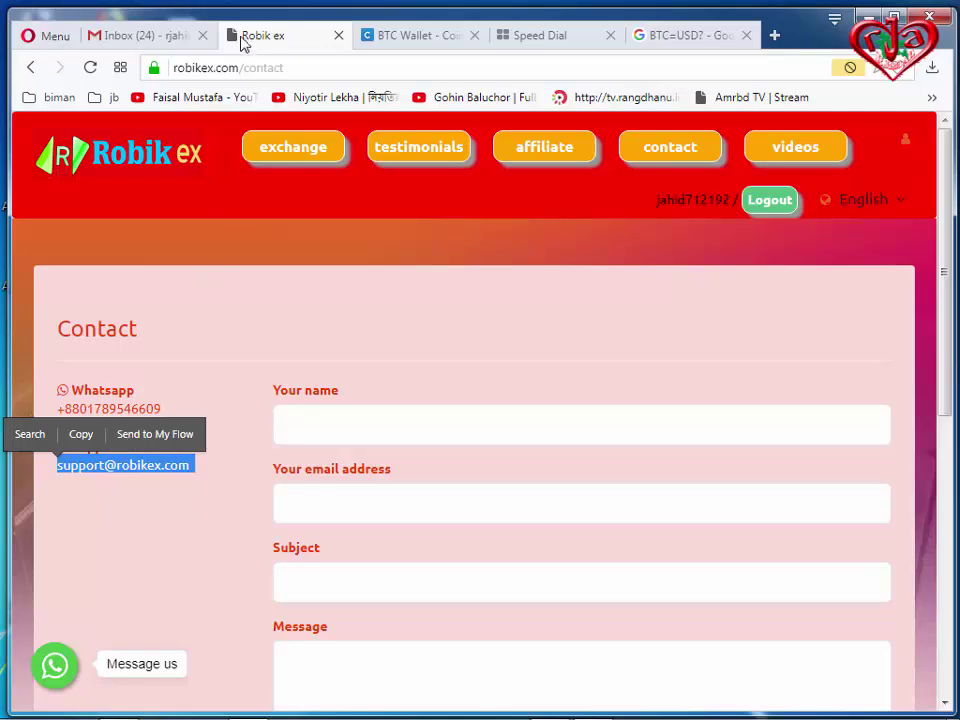
click(293, 160)
Open the exchange page and scroll down to the Latest exchanges list.
click(293, 150)
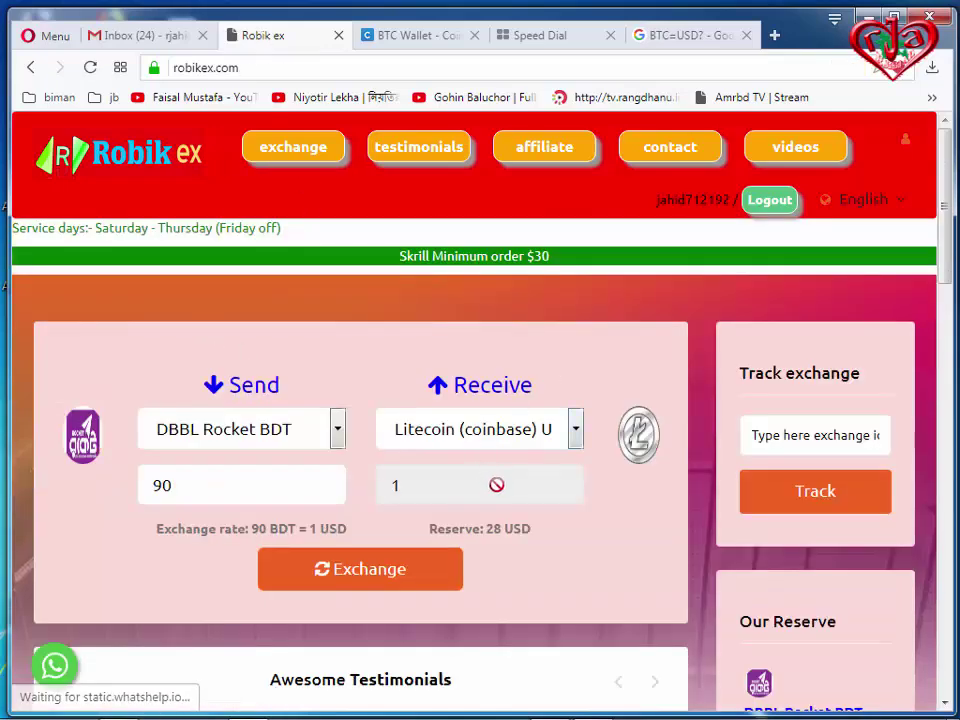
scroll(490, 490, down, 10)
scroll(500, 493, down, 2)
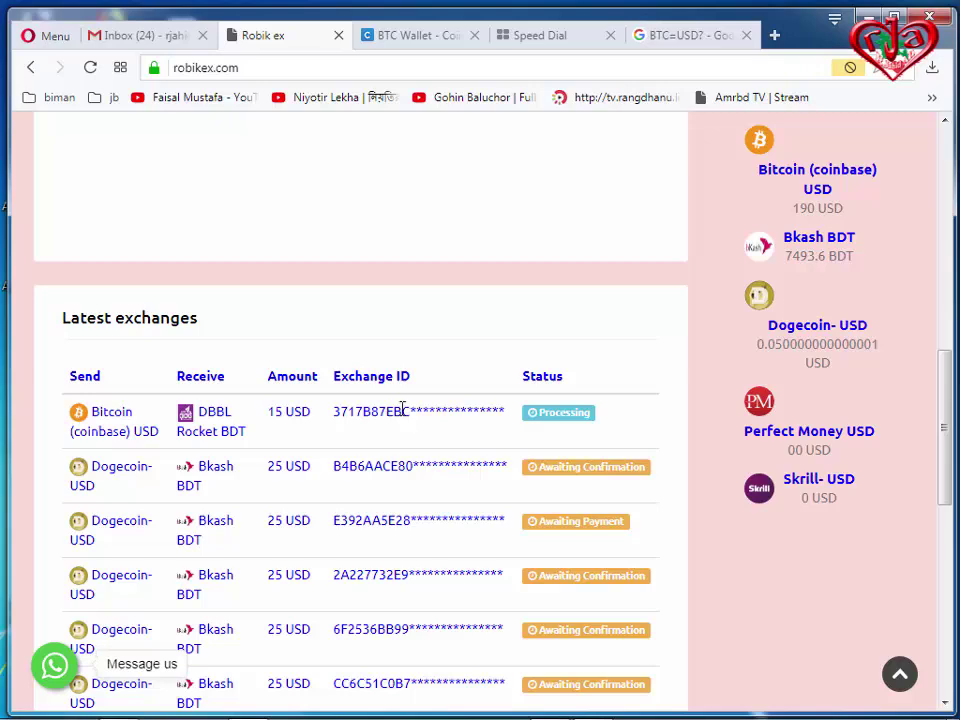
Check the exchange ID in Speed Dial, then reload Robik ex to see the 15 USD row Processing.
click(548, 33)
drag(173, 67, 240, 67)
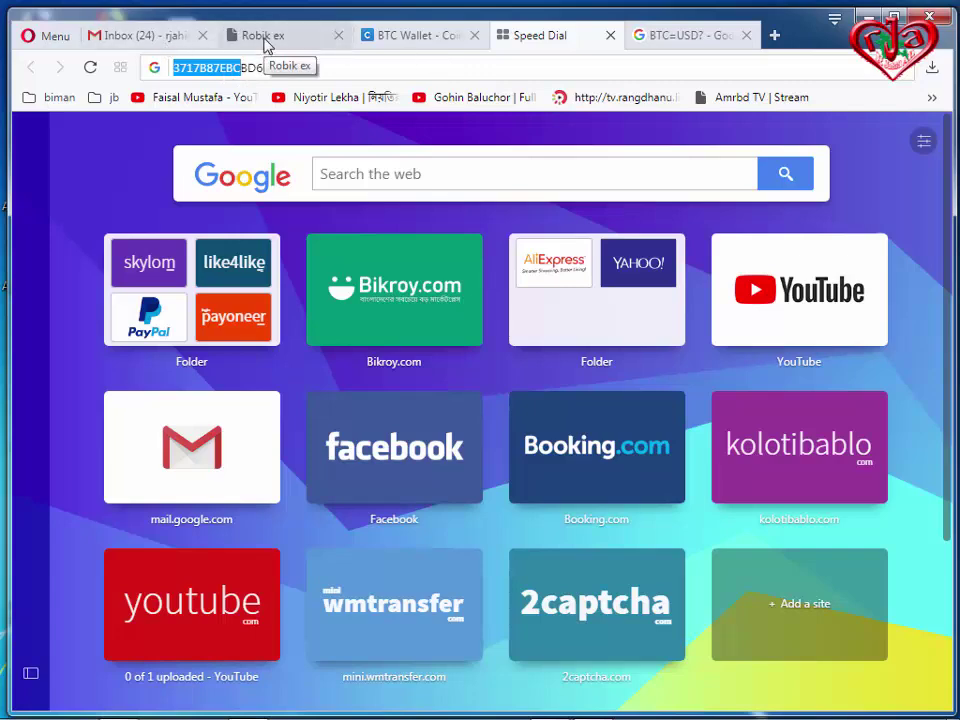
click(266, 40)
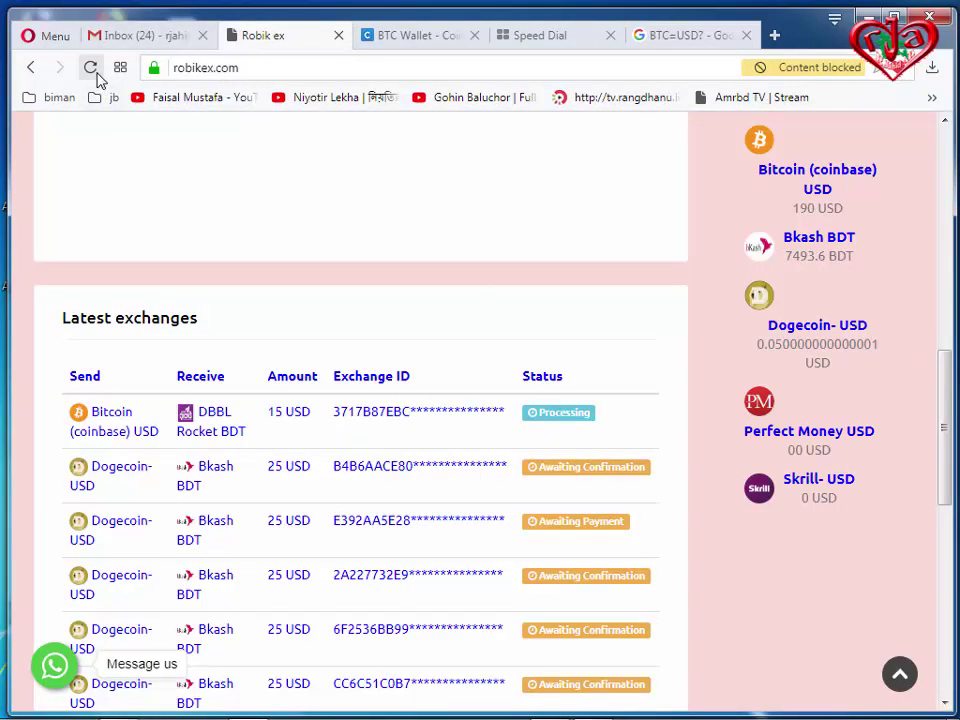
click(92, 70)
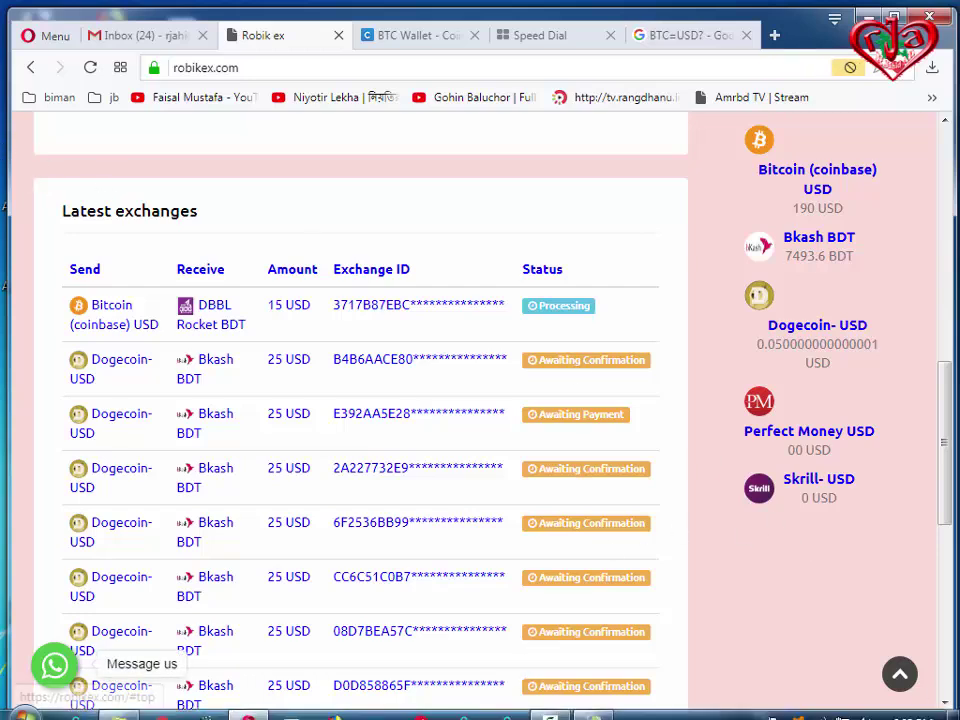
mouse_move(911, 706)
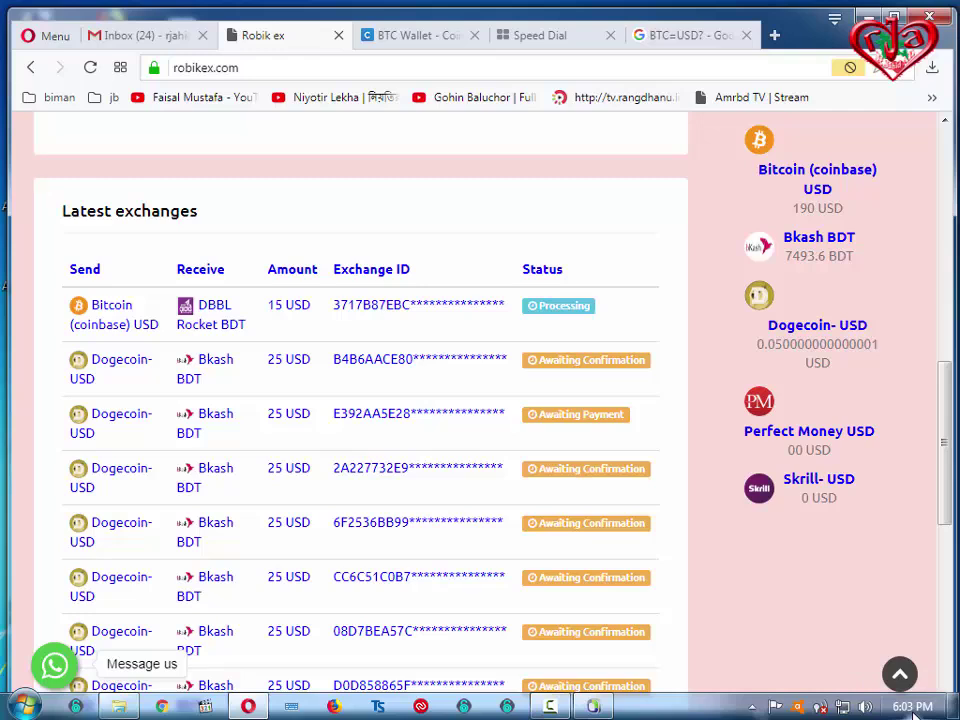
scroll(335, 405, up, 10)
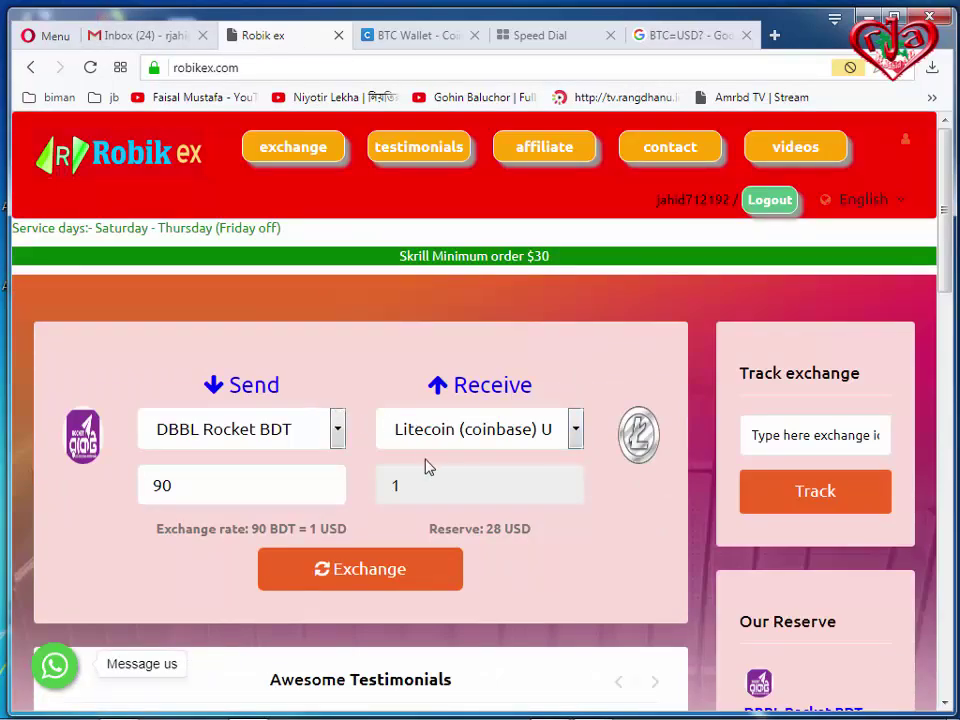
scroll(427, 467, down, 1)
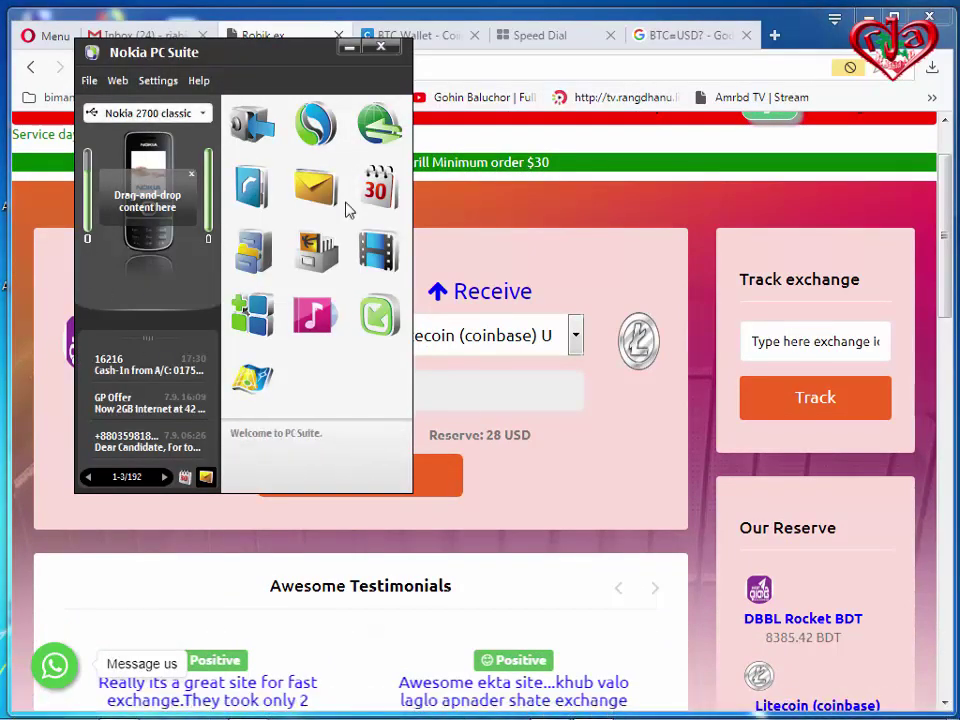
Refresh the phone's messages from the Outbox folder and close the message centre.
click(310, 205)
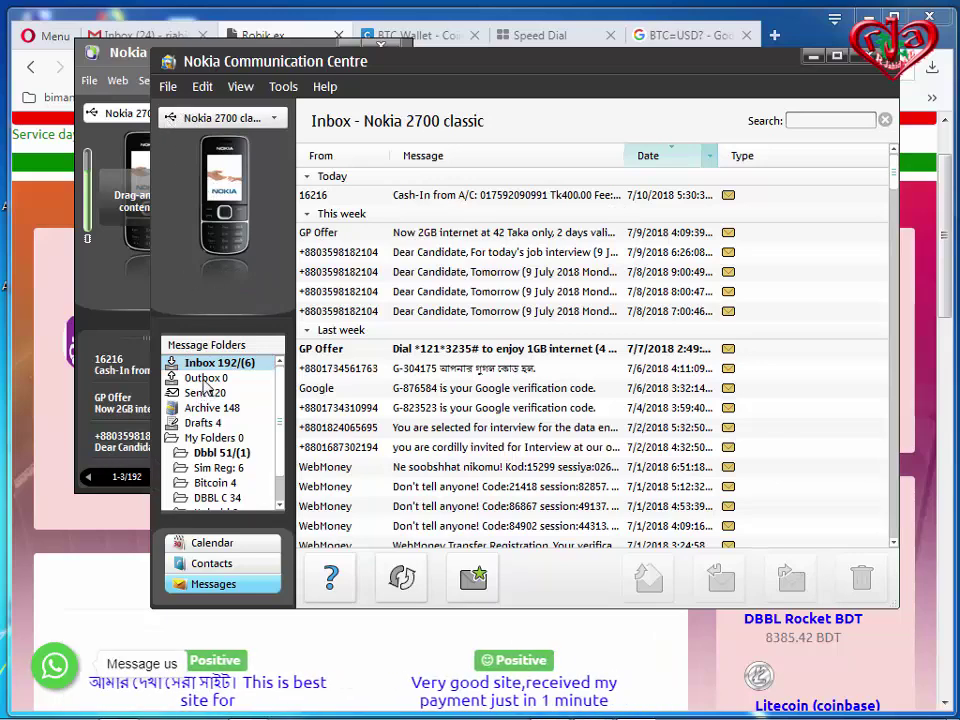
click(207, 378)
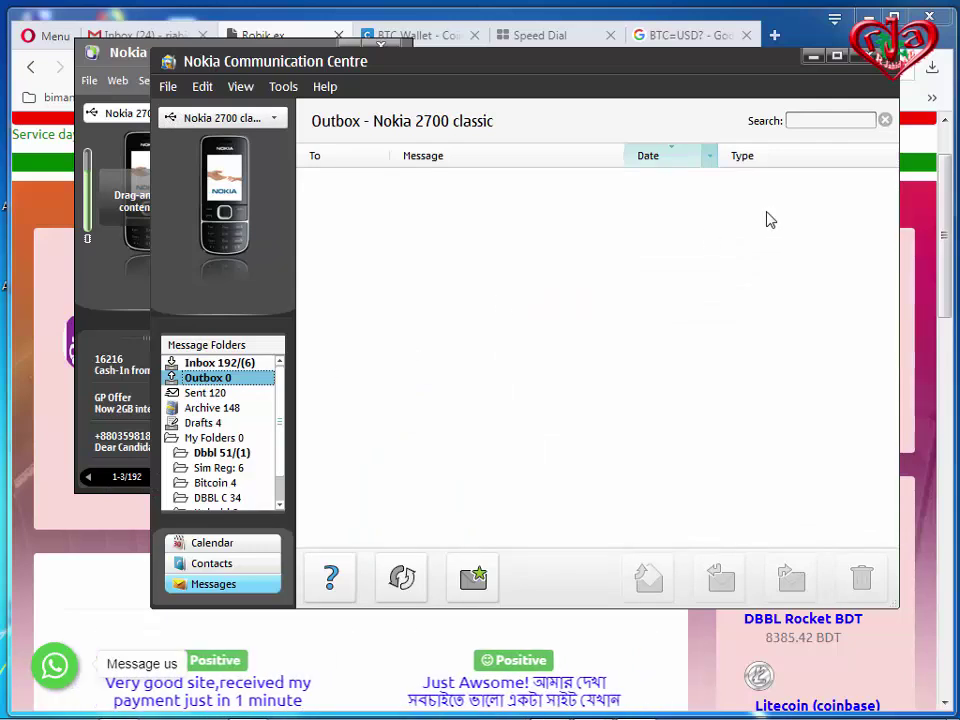
click(402, 580)
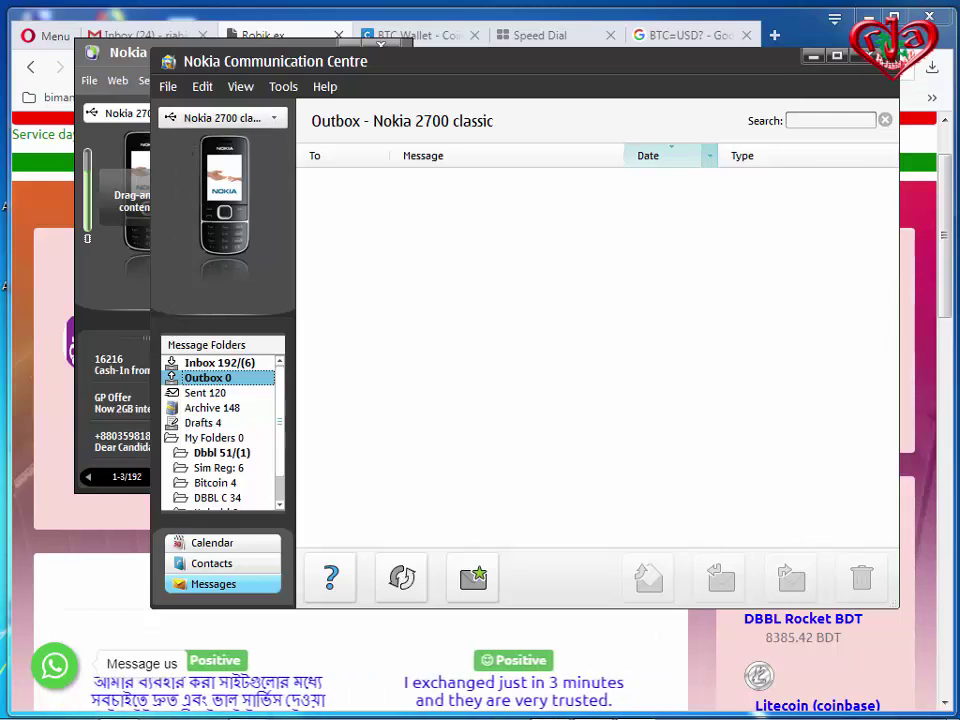
click(870, 57)
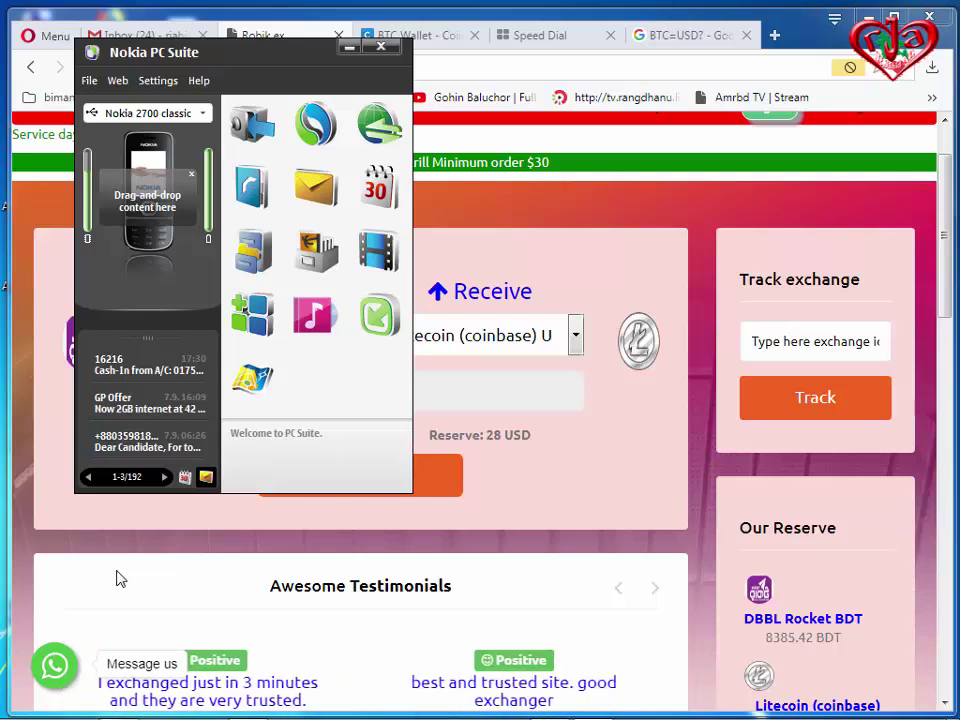
Browse the phone's storage in File manager, close it, and bring Robik ex forward.
click(248, 256)
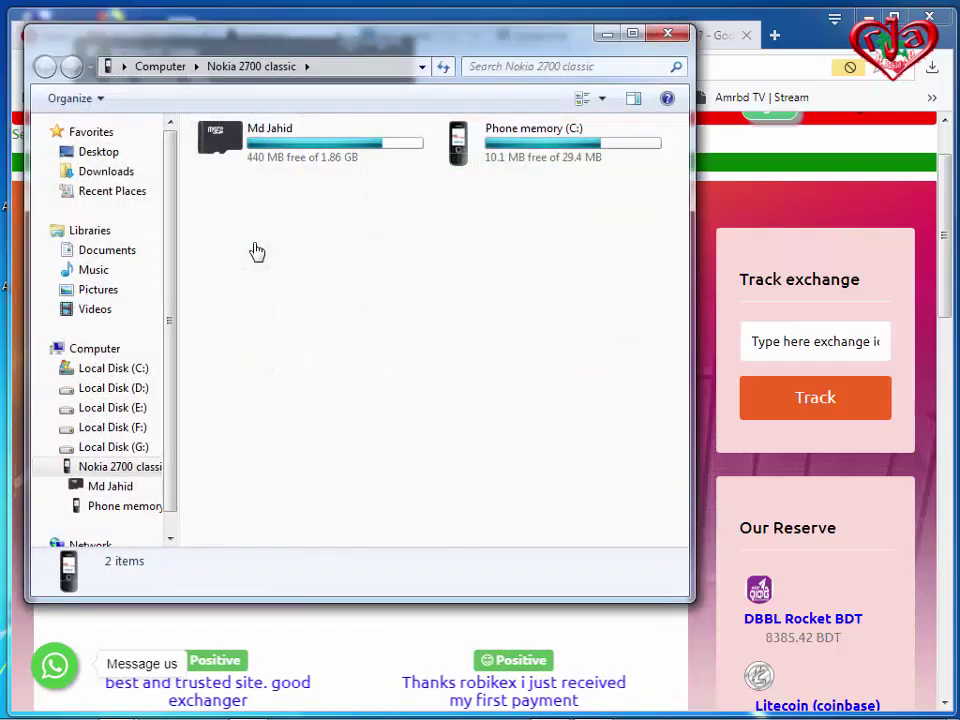
click(668, 36)
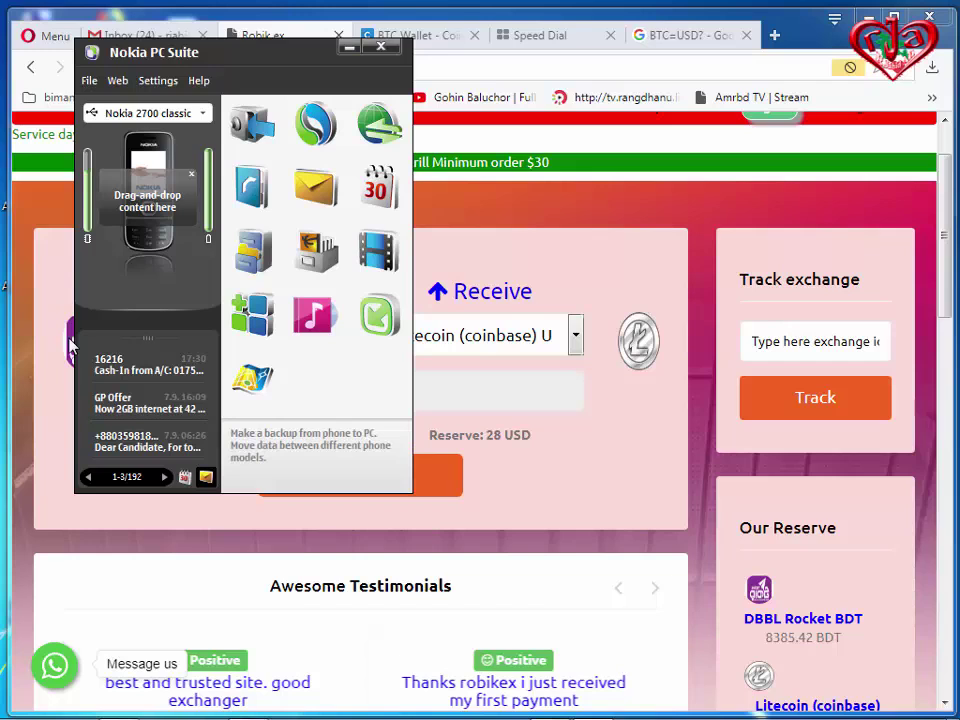
click(250, 15)
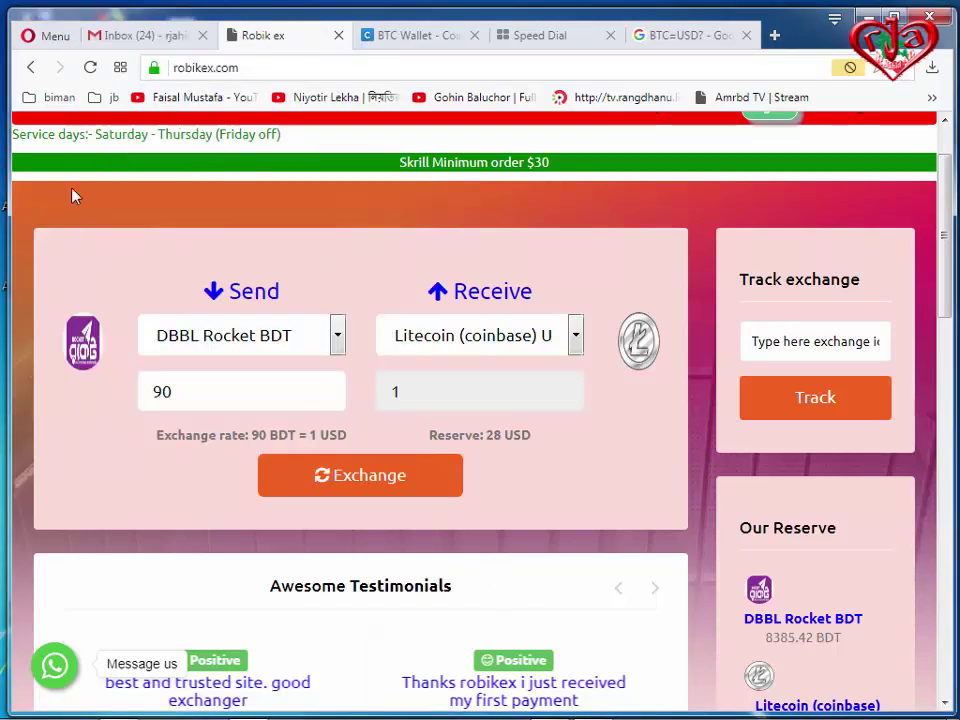
Reload the exchange page and scroll to Latest exchanges, below the new 10 USD Perfect Money entry.
click(90, 67)
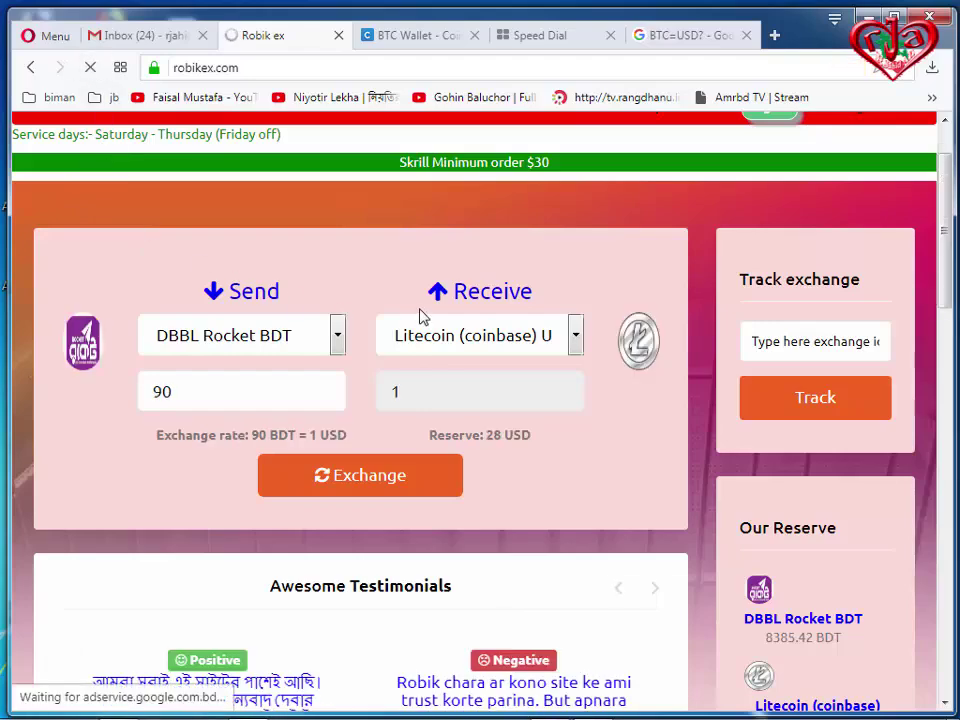
scroll(407, 454, down, 3)
scroll(406, 454, down, 3)
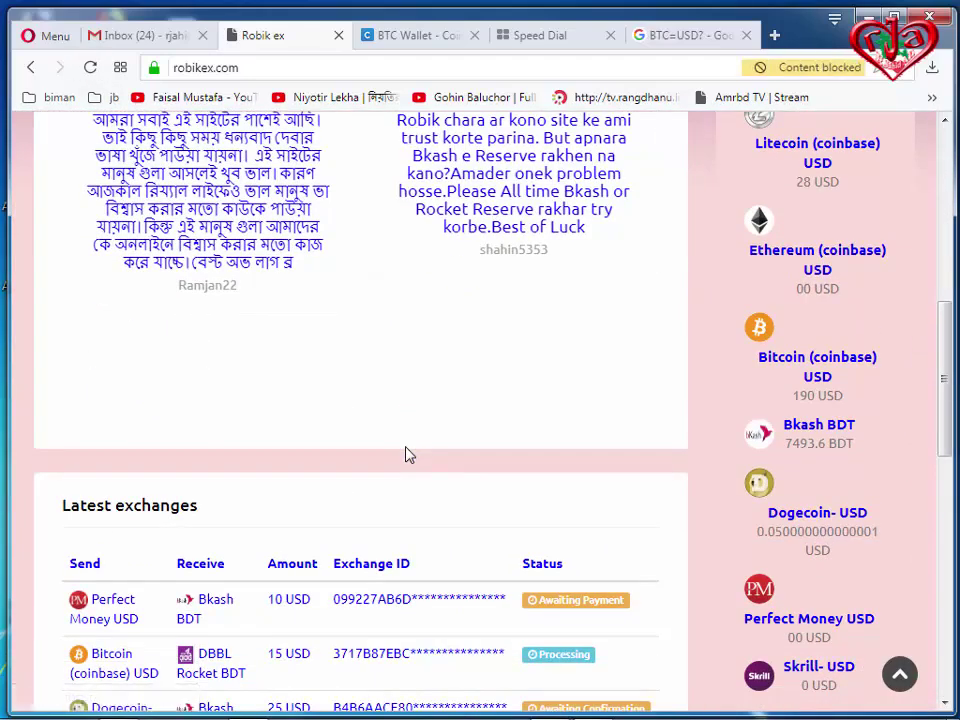
scroll(407, 454, down, 3)
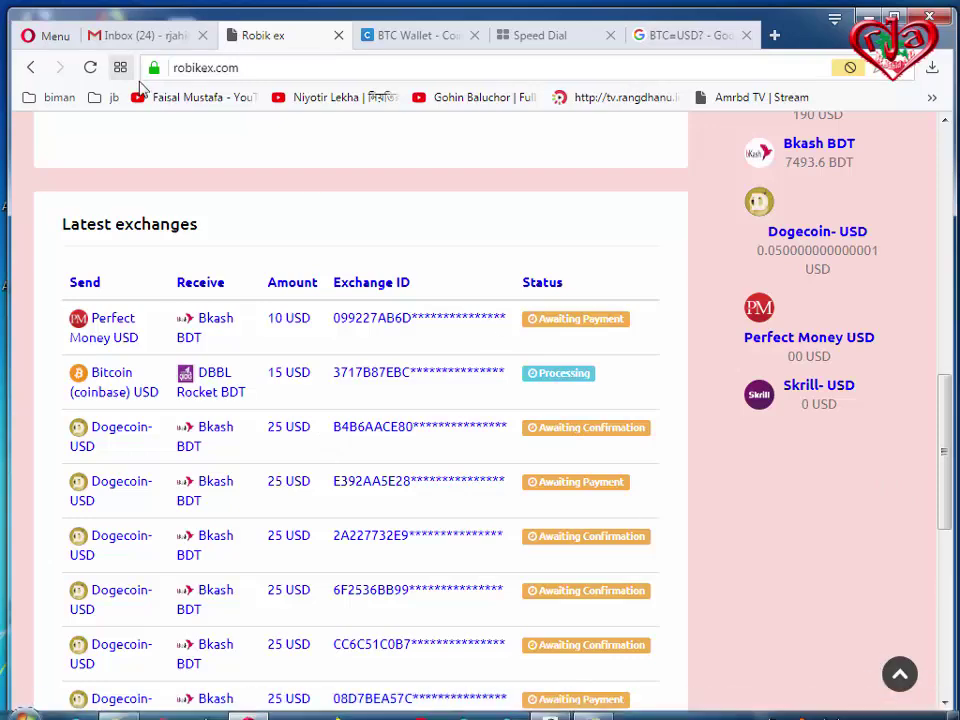
Keep reloading Latest exchanges until the 15 USD Bitcoin-to-DBBL Rocket exchange reads Processed.
click(90, 67)
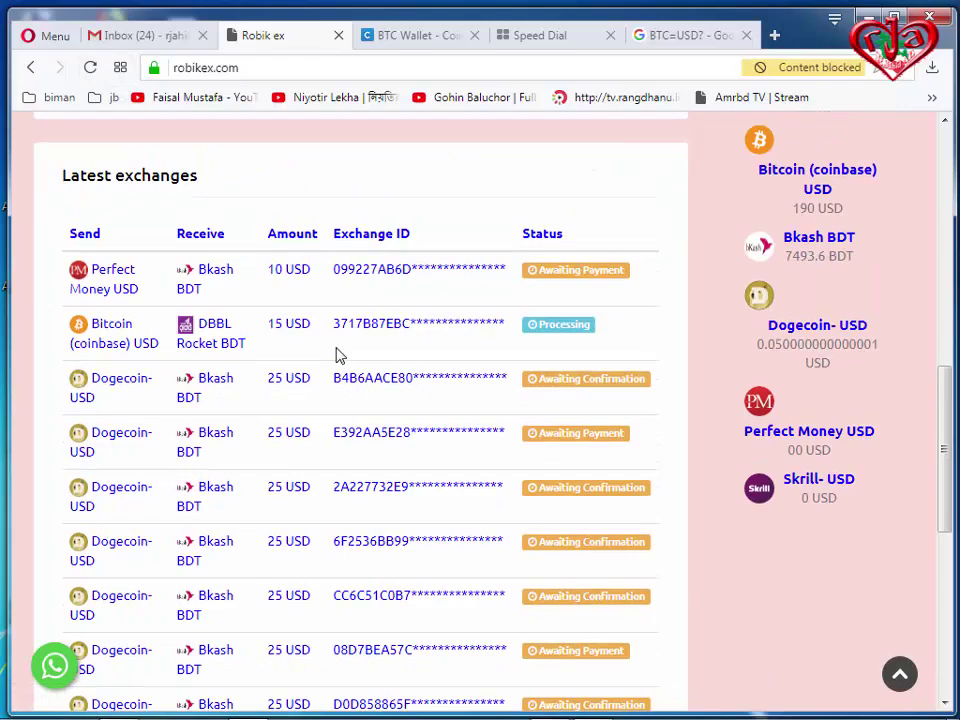
scroll(337, 355, down, 3)
scroll(337, 348, up, 3)
click(90, 70)
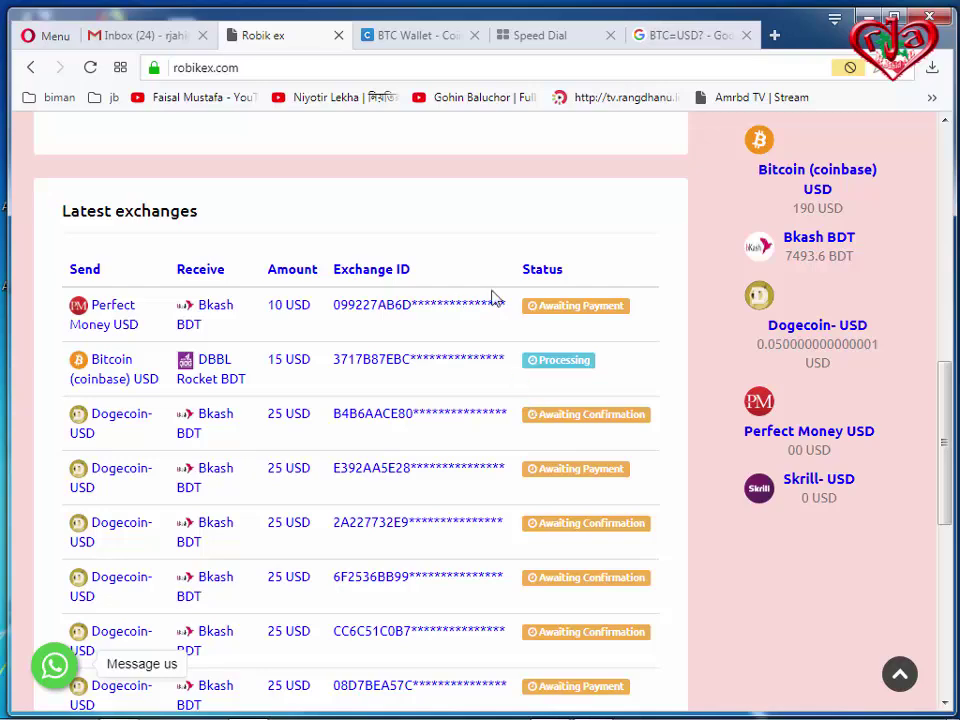
scroll(660, 447, down, 2)
scroll(714, 452, down, 1)
scroll(708, 446, up, 3)
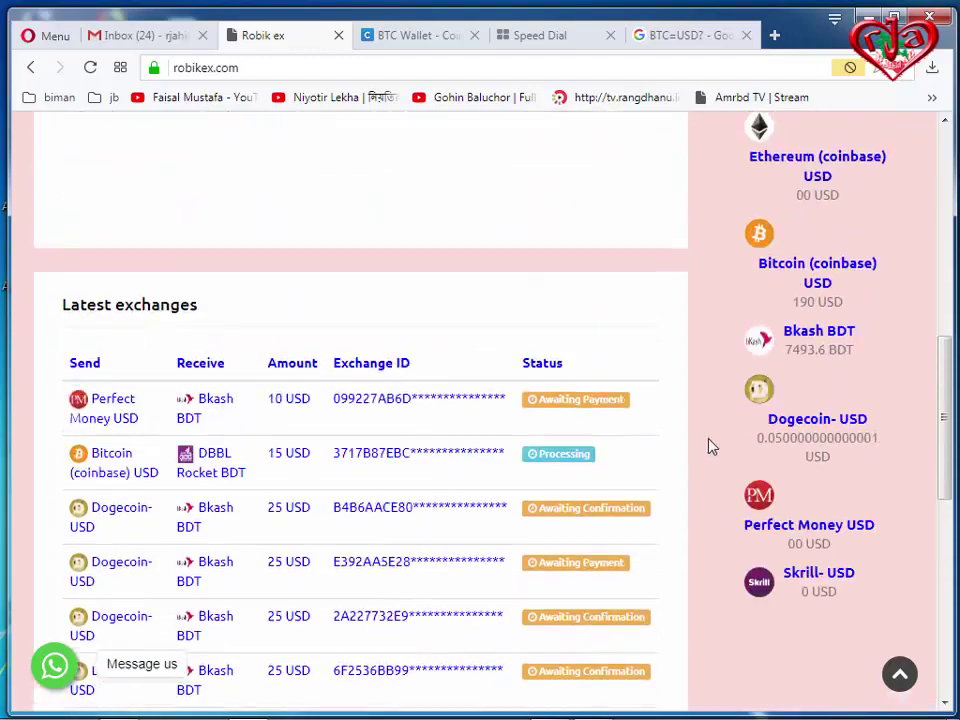
scroll(690, 403, down, 2)
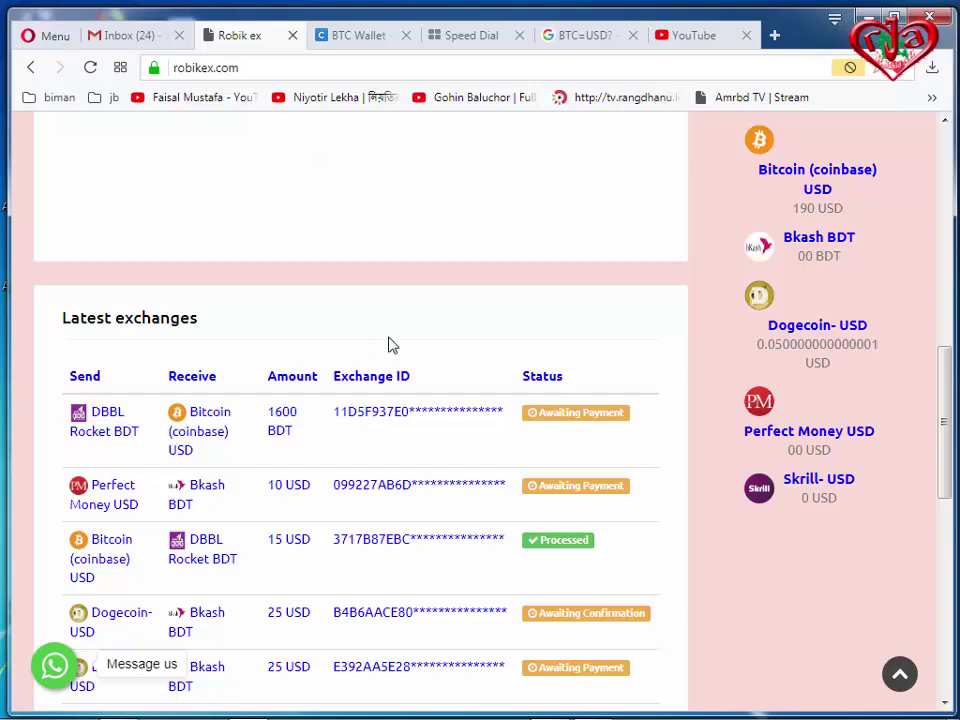
click(90, 67)
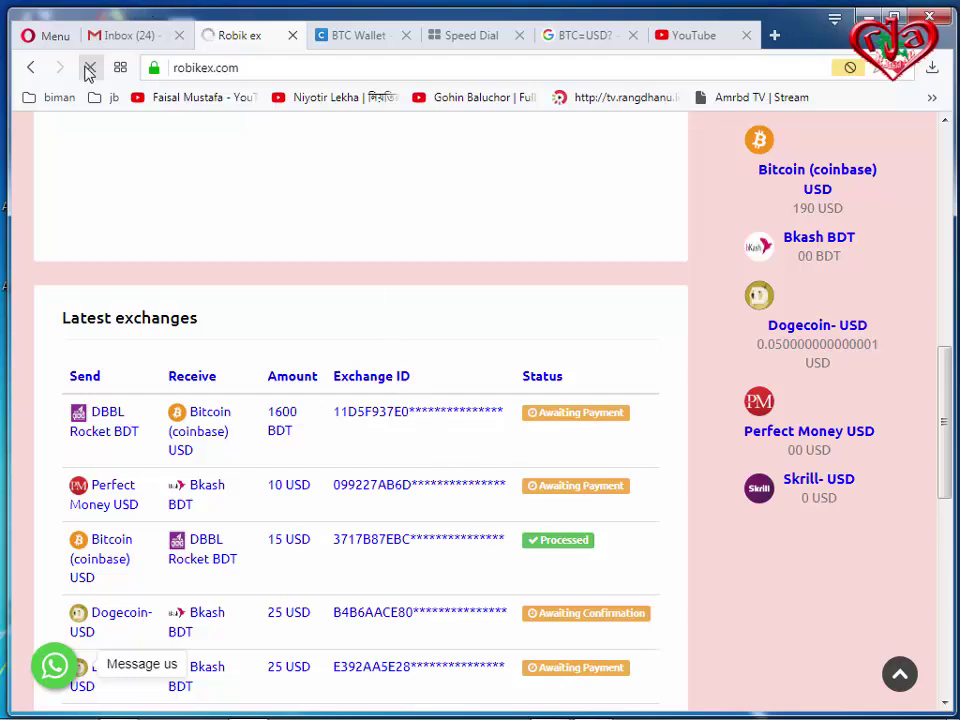
Open the newest 16216 Cash-In SMS confirming Tk1,200.00 received, Tk10.80 fee, balance Tk2,012.45.
scroll(397, 466, down, 3)
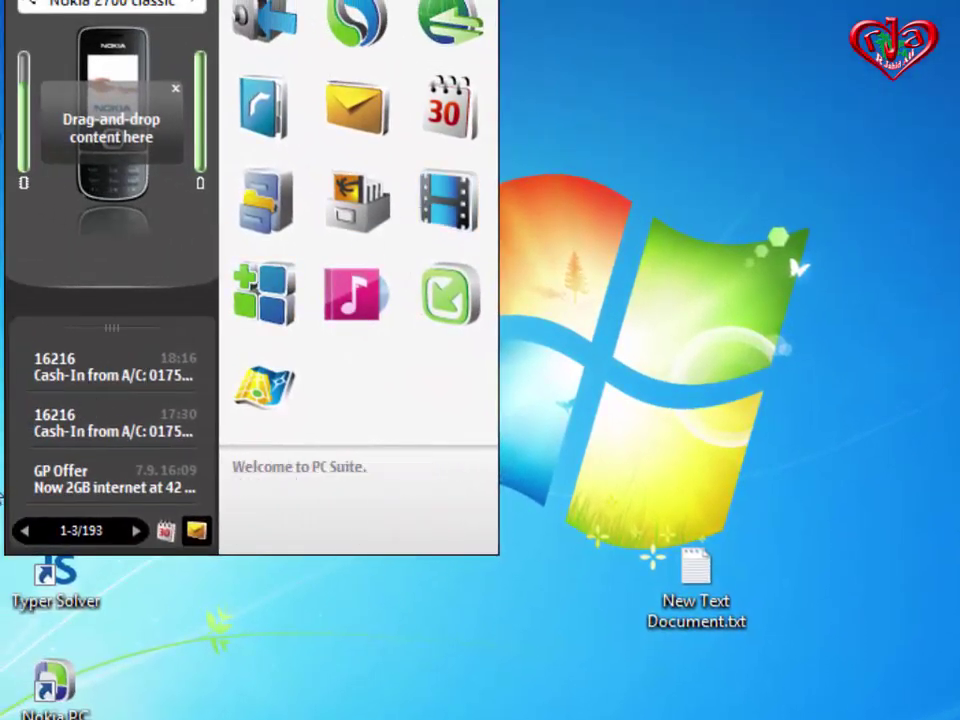
mouse_move(110, 367)
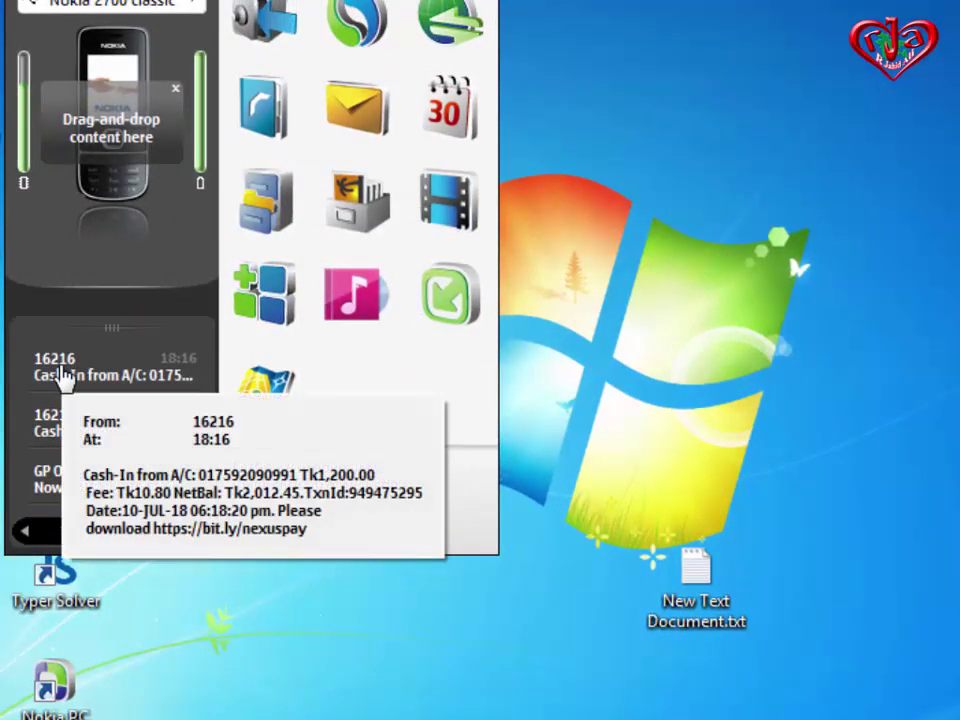
click(52, 376)
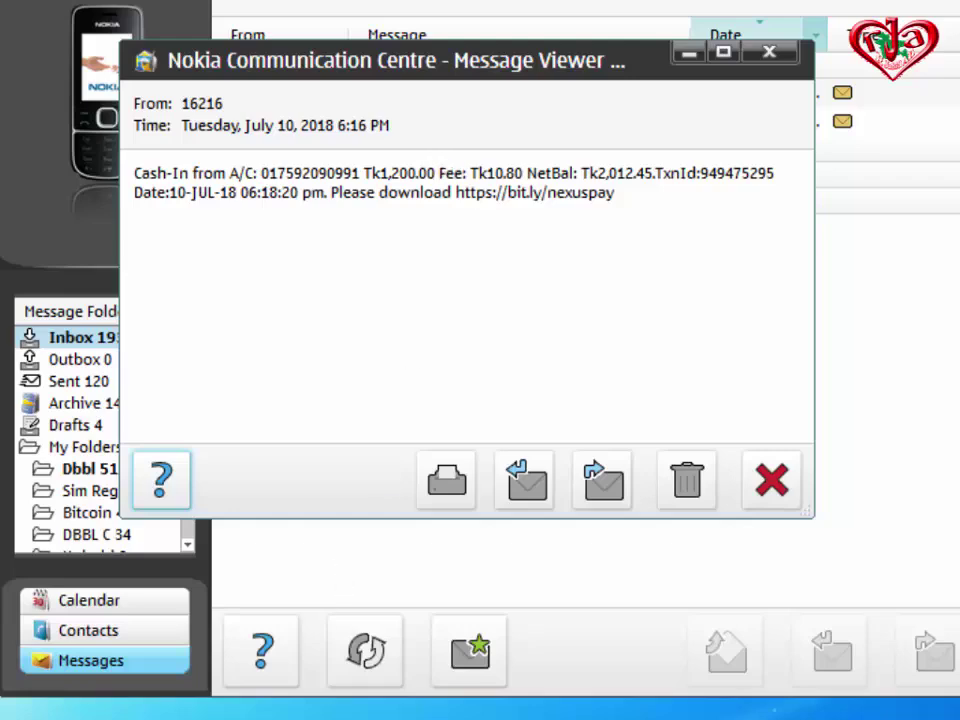
Bring the Robik ex window back to show the 15 USD Bitcoin-to-DBBL Rocket exchange Processed.
click(150, 620)
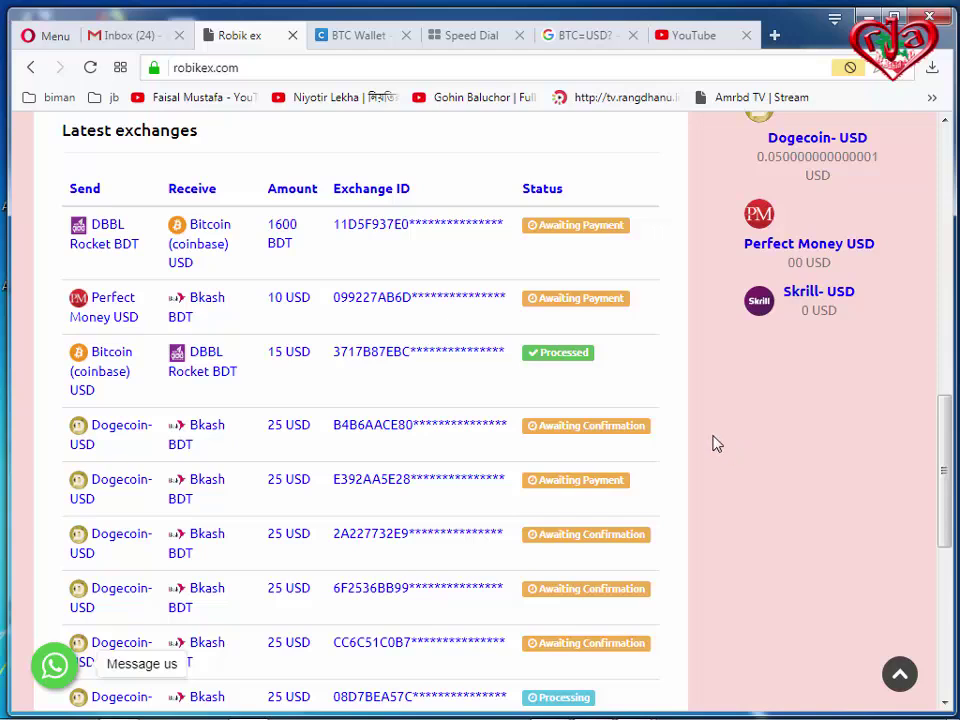
scroll(716, 443, up, 2)
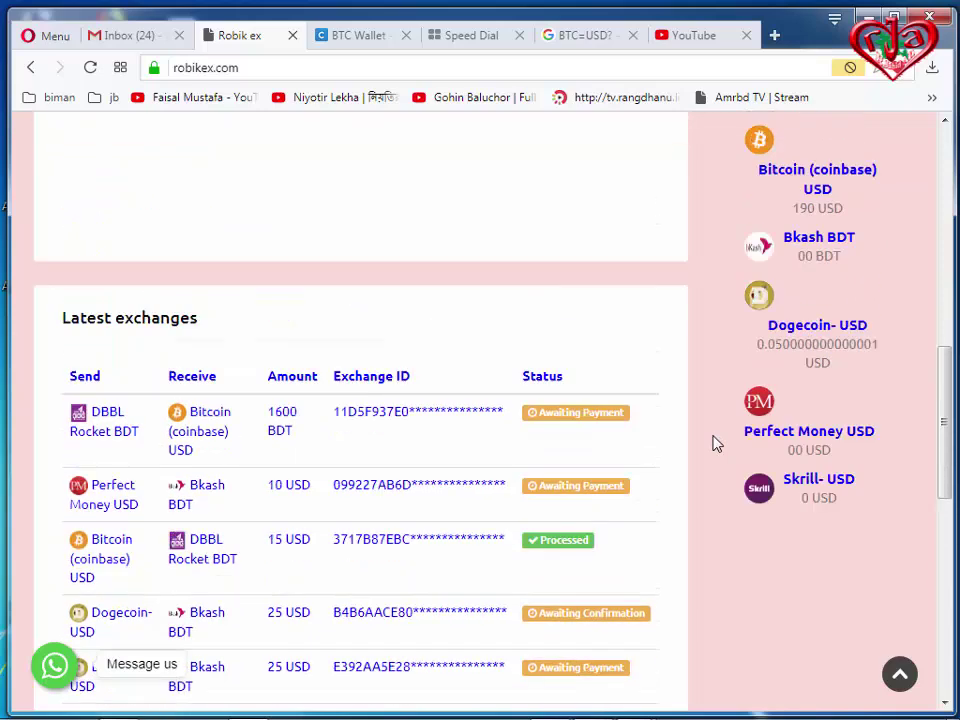
scroll(716, 443, up, 4)
scroll(716, 443, up, 2)
scroll(716, 443, up, 3)
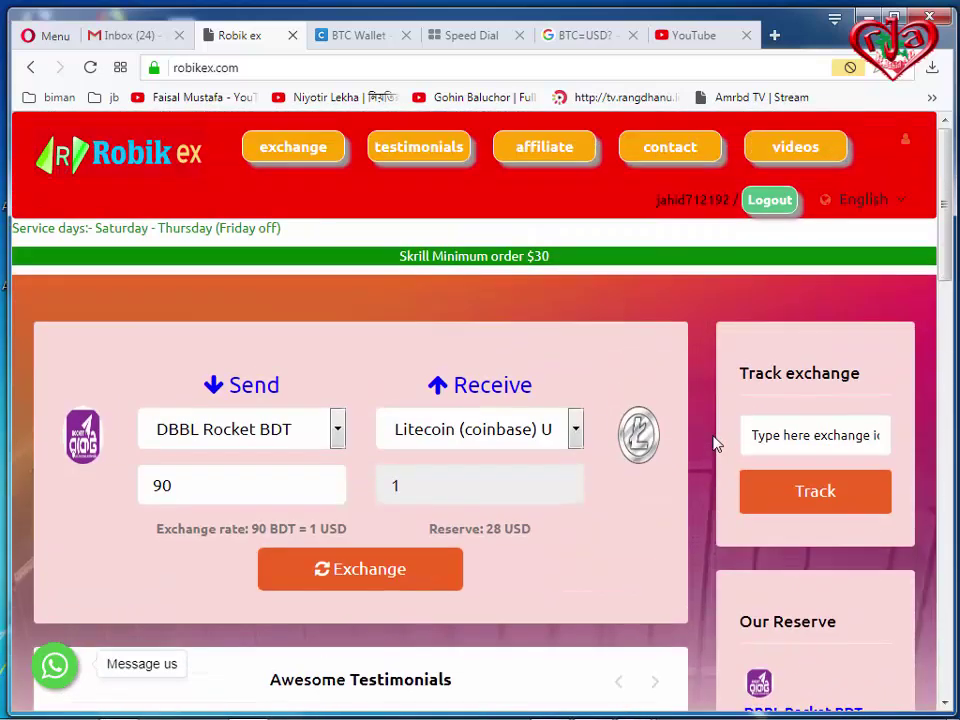